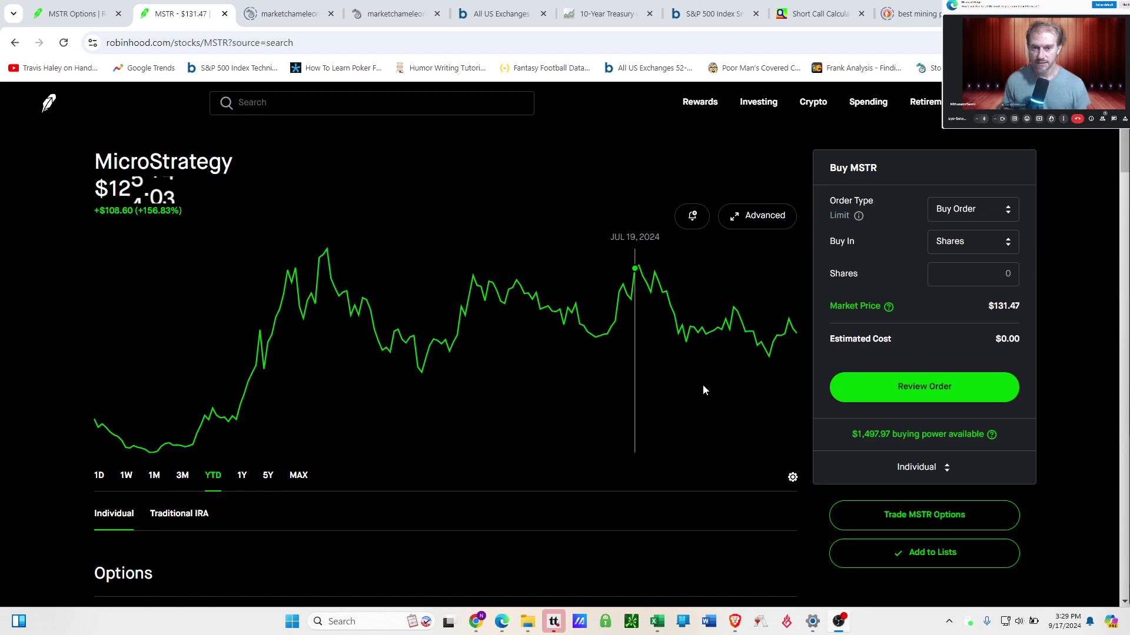
Step: Search for 'btc' and open the Bitcoin crypto page
click(370, 103)
text(btc)
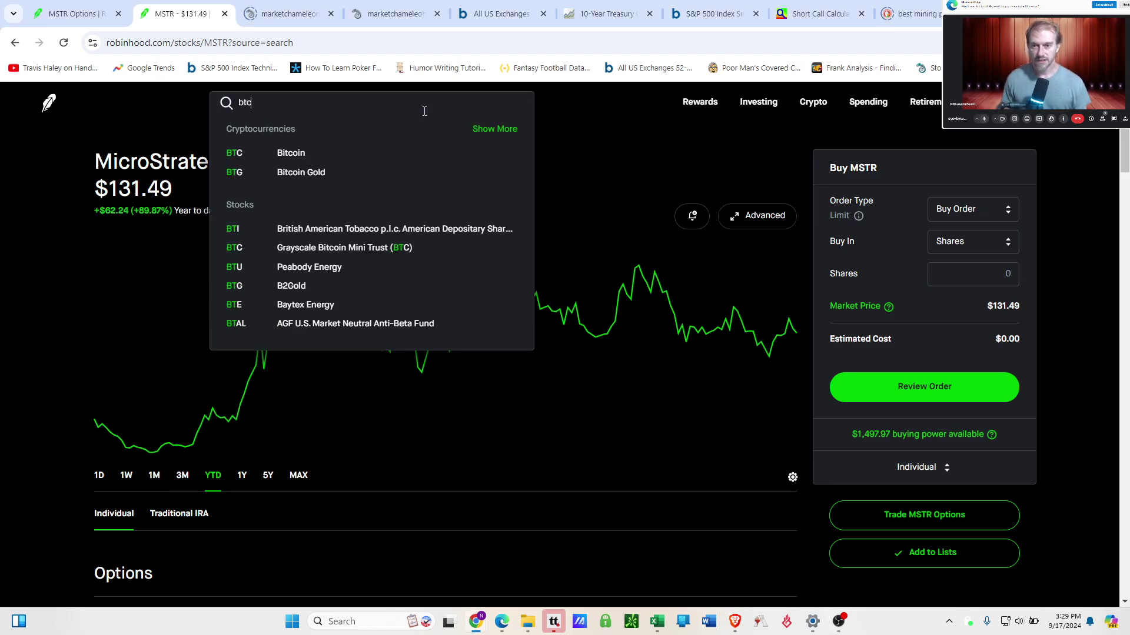
click(311, 152)
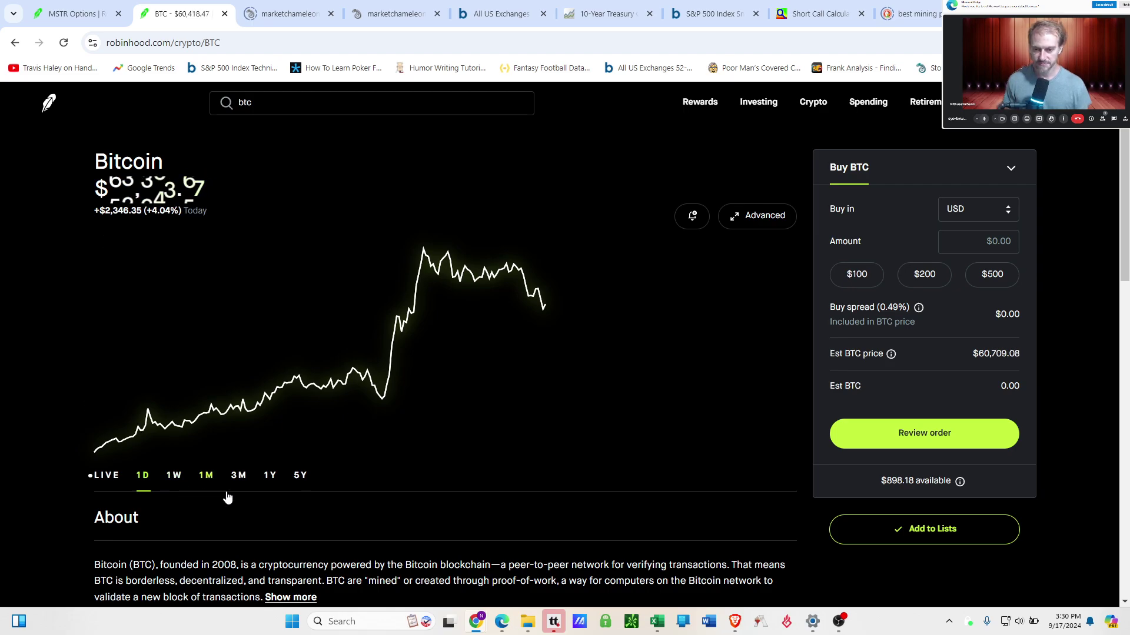
Step: Switch the Bitcoin chart to the 1Y range, showing the +127.21% past-year gain
click(270, 476)
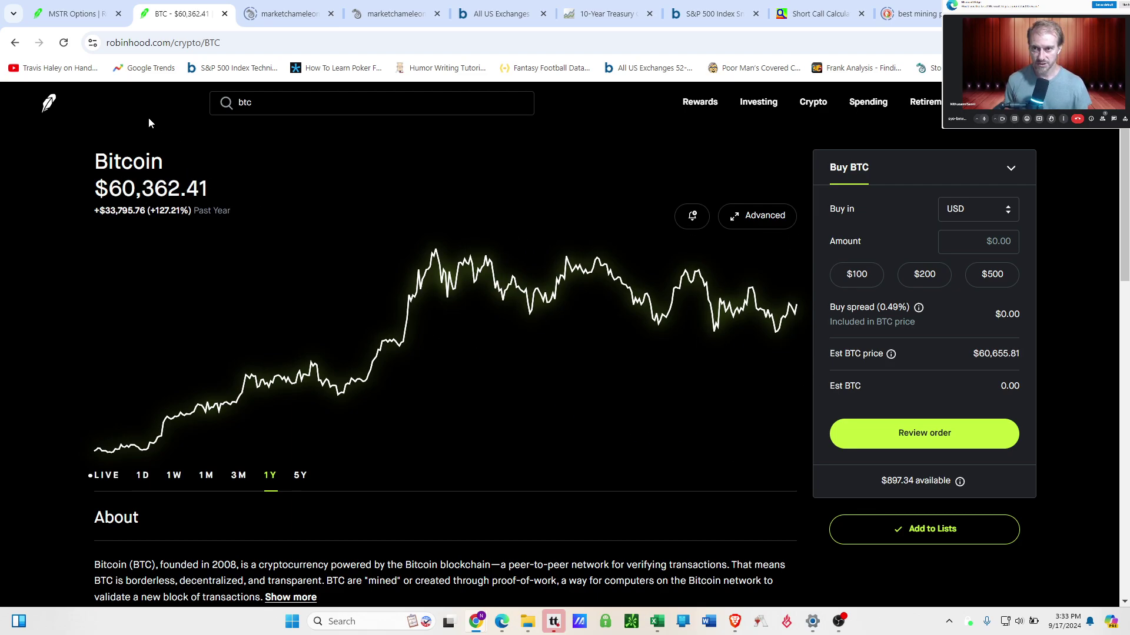
Step: Go from the MSTR Options tab to the Investing home page with options and CLSK/RIOT holdings
click(71, 13)
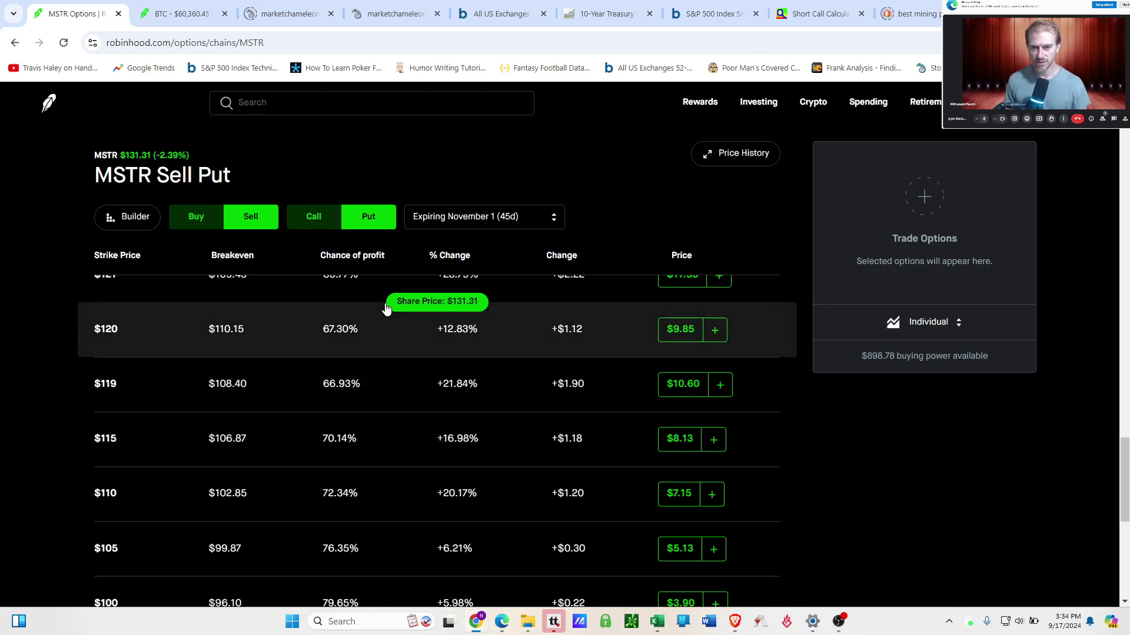
click(176, 14)
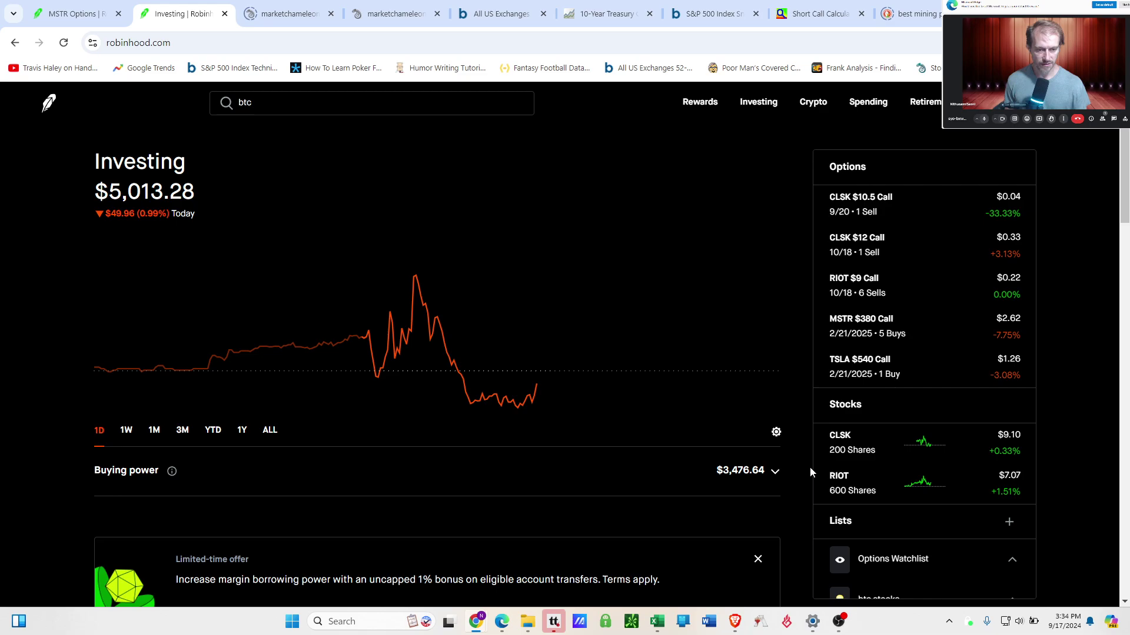
Step: Open the MSTR $380 Call, choose Buy to Open, and view its 1M chart at $2.62
click(874, 341)
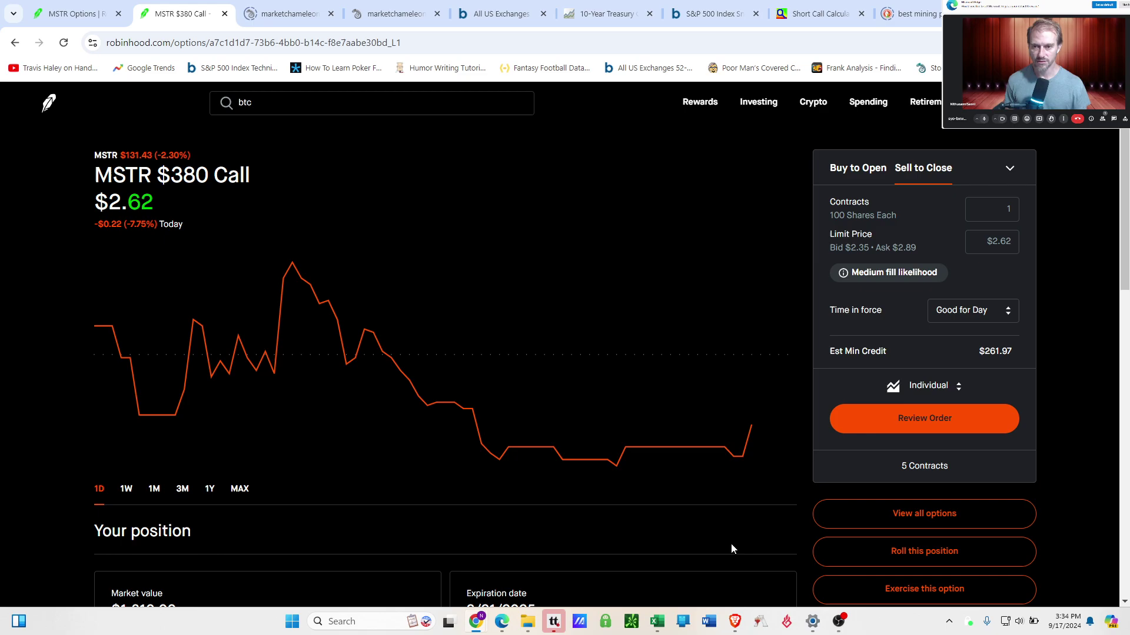
scroll(779, 538, down, 2)
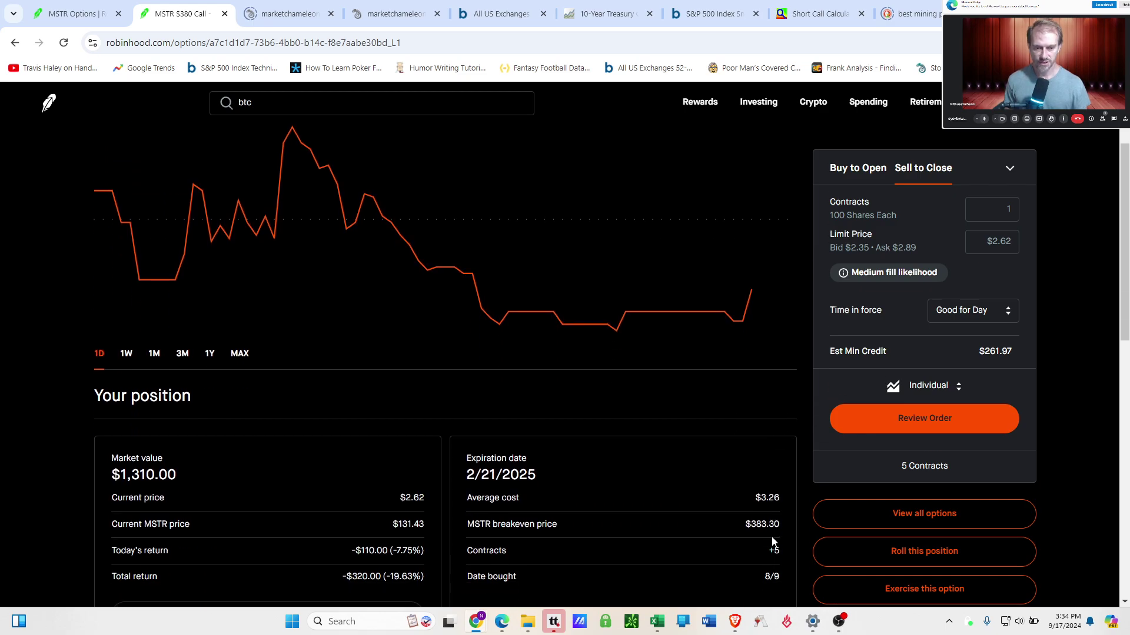
scroll(756, 526, up, 2)
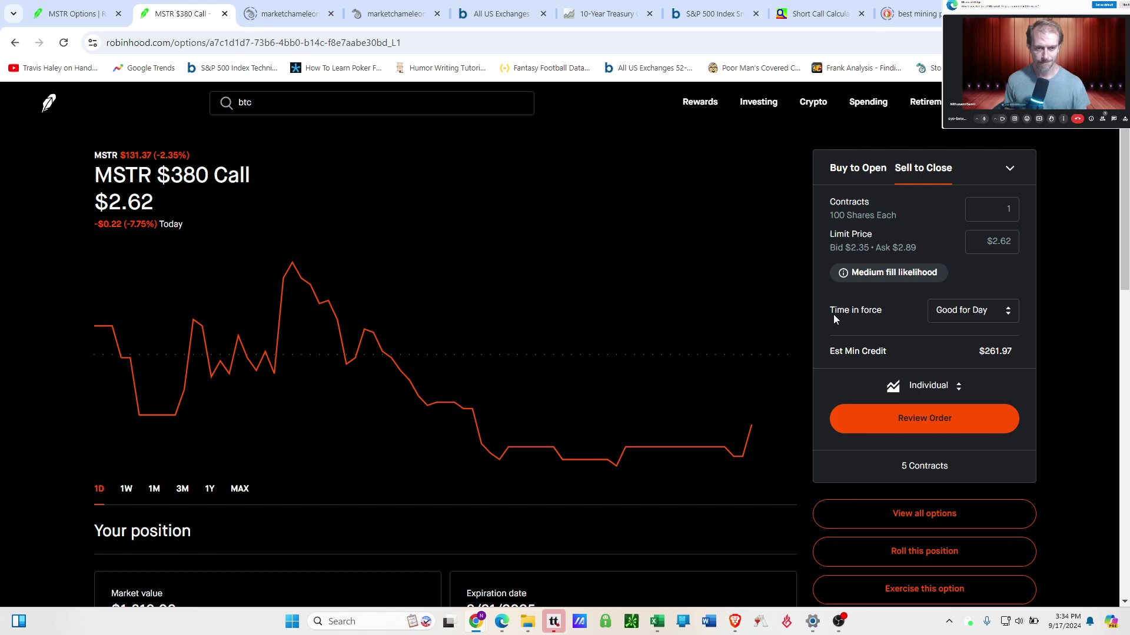
click(849, 174)
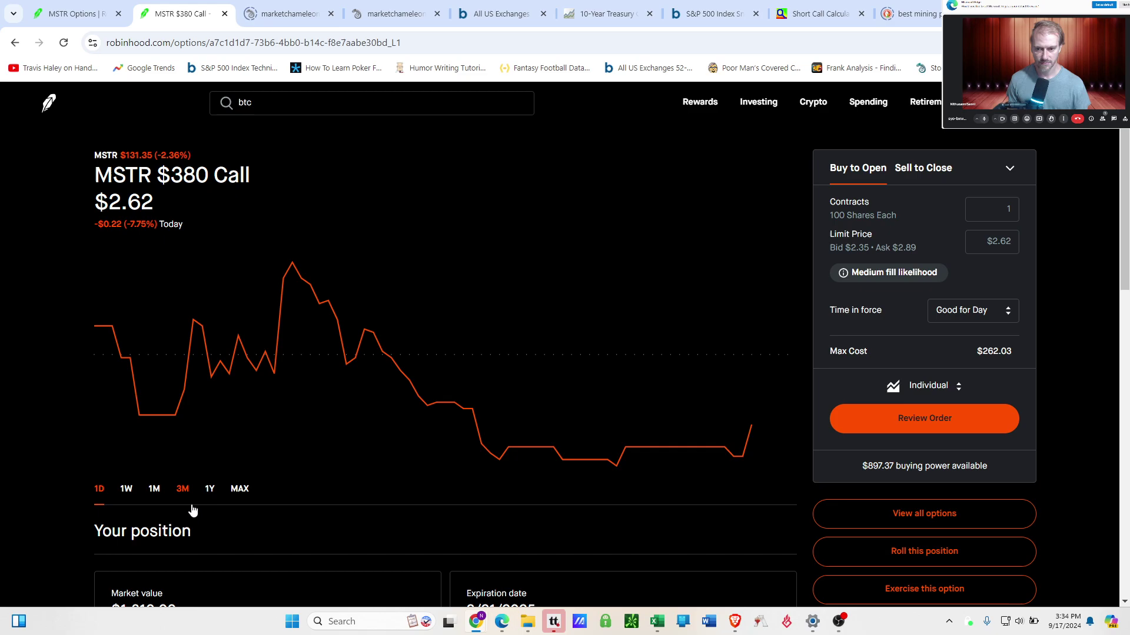
click(126, 489)
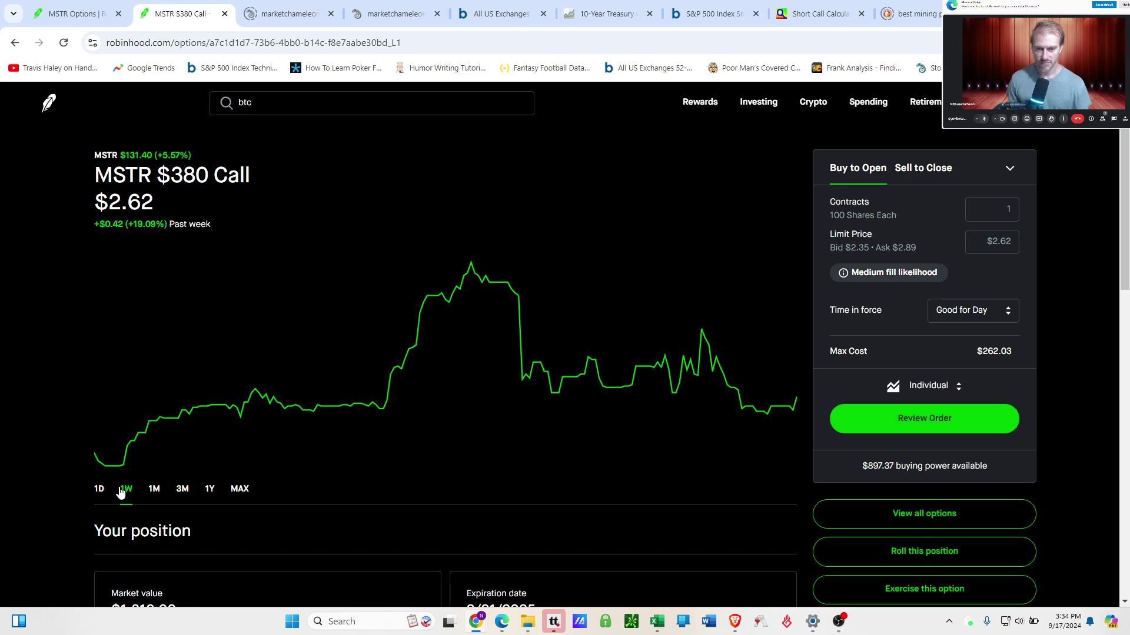
click(156, 502)
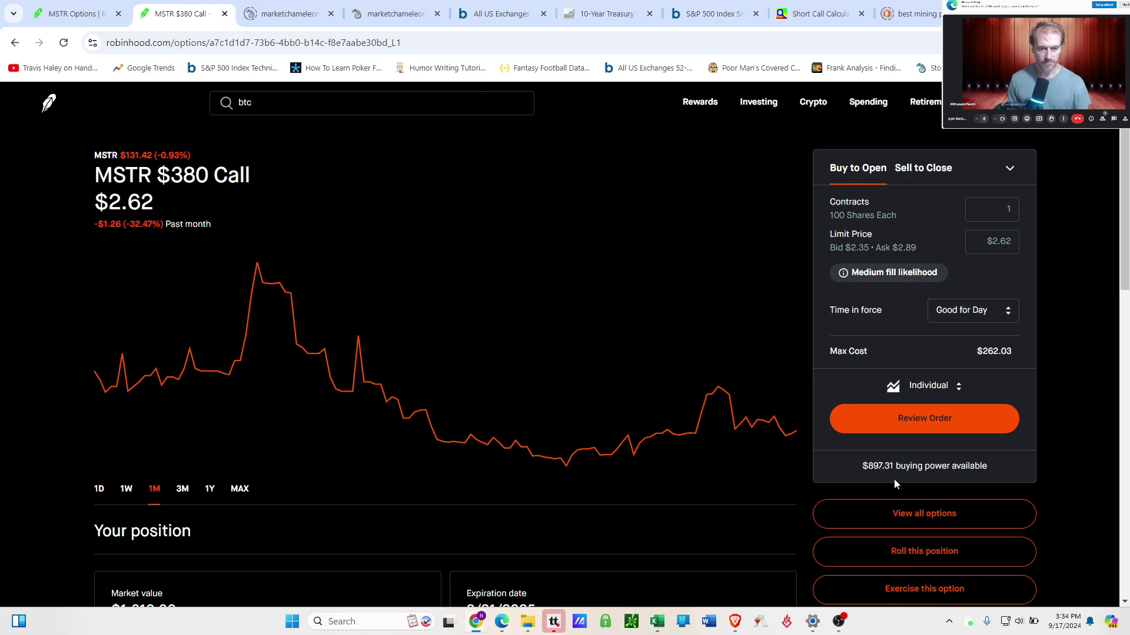
Step: Submit the one-contract MSTR $380 Call buy order and return to the MSTR options chain
click(893, 428)
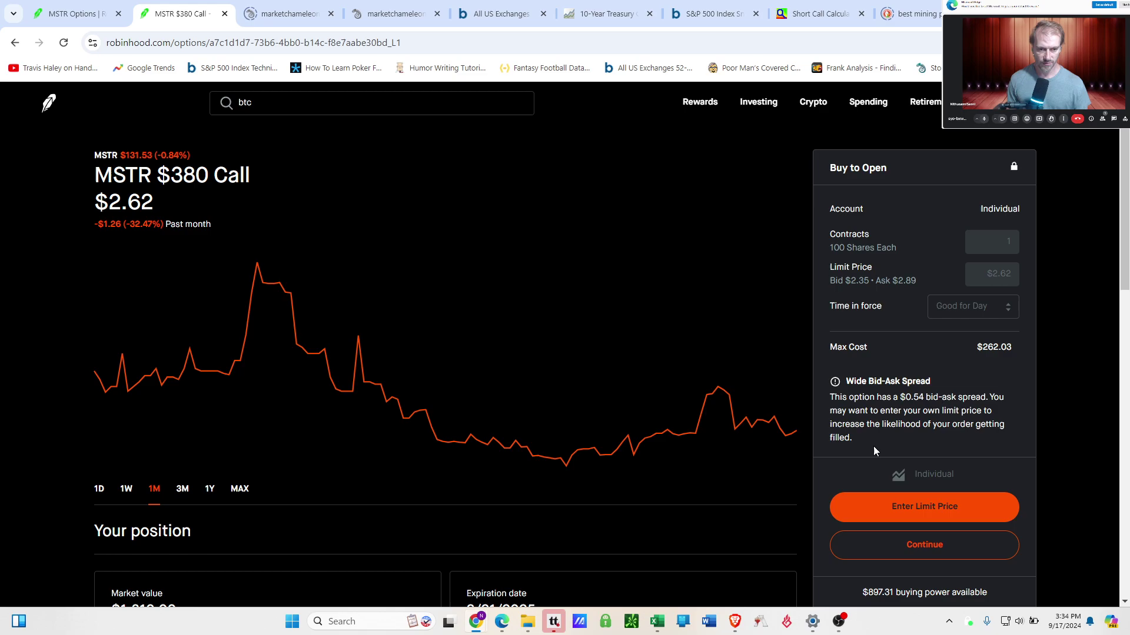
click(893, 568)
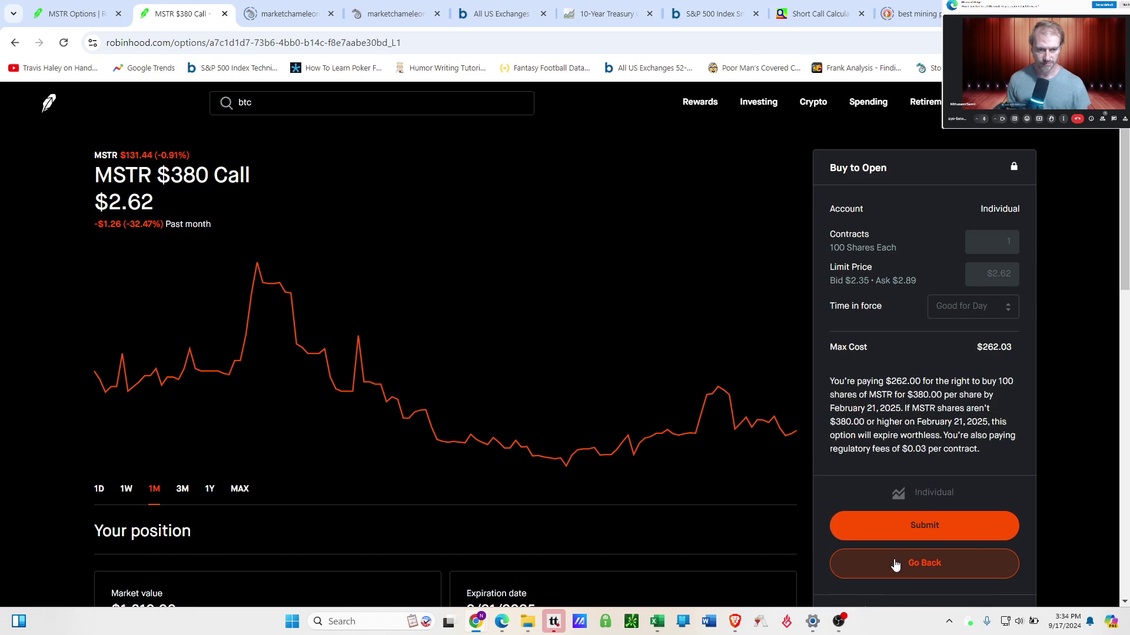
click(907, 532)
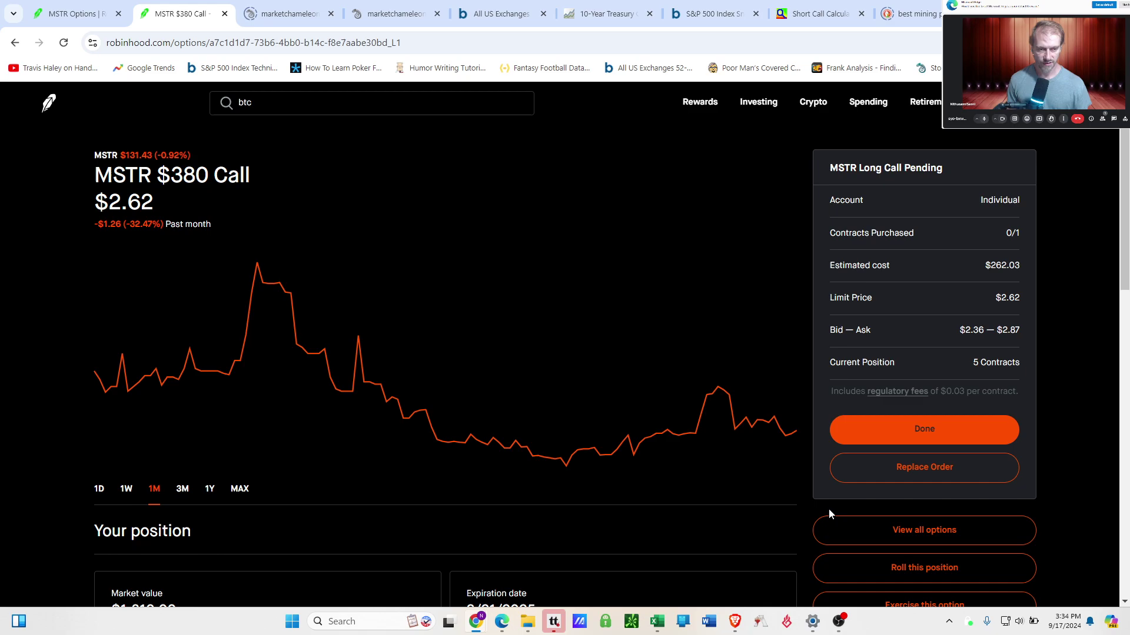
click(878, 438)
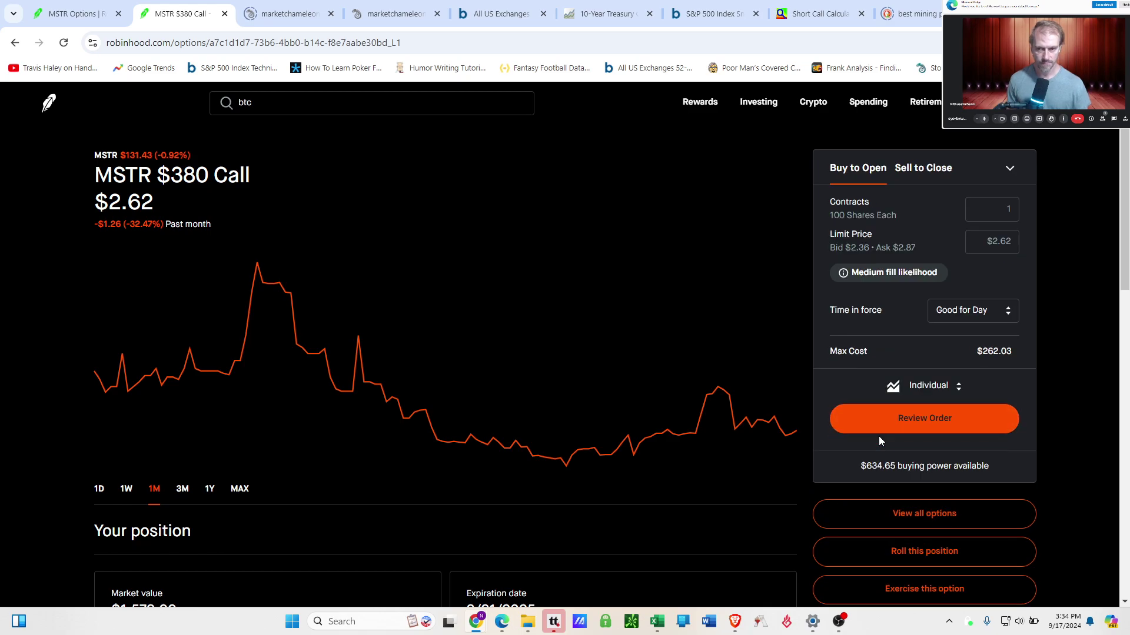
click(74, 13)
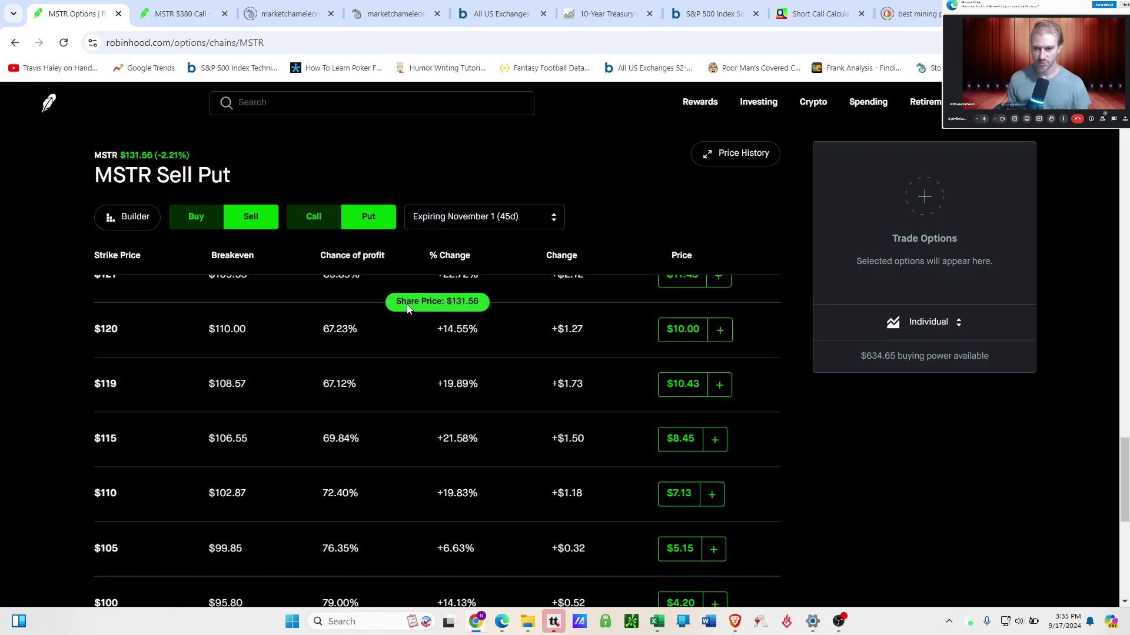
Step: Sell the MSTR $120 put expiring November 1 for about a $10.03 credit
scroll(403, 329, up, 12)
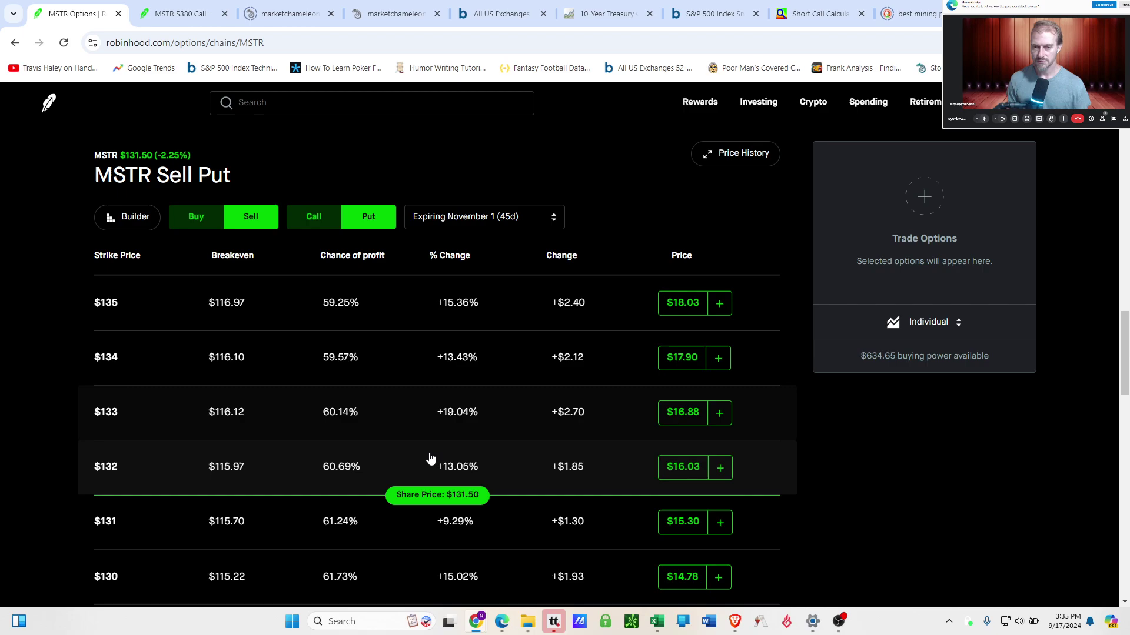
scroll(430, 459, down, 6)
scroll(429, 452, down, 3)
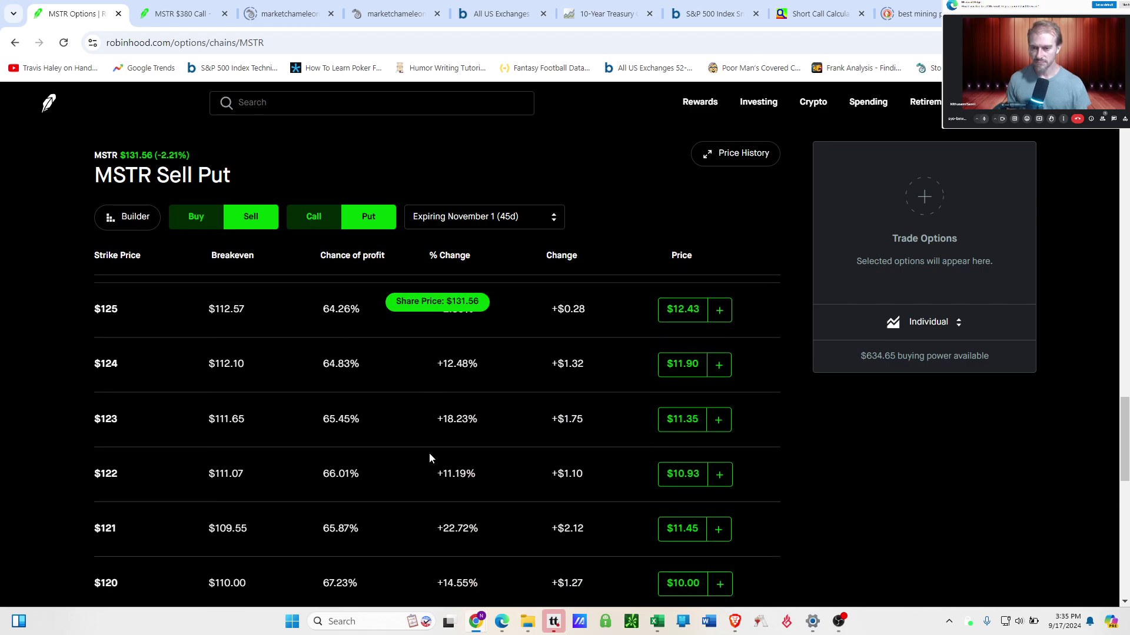
scroll(428, 453, up, 1)
scroll(429, 453, down, 2)
scroll(430, 455, down, 2)
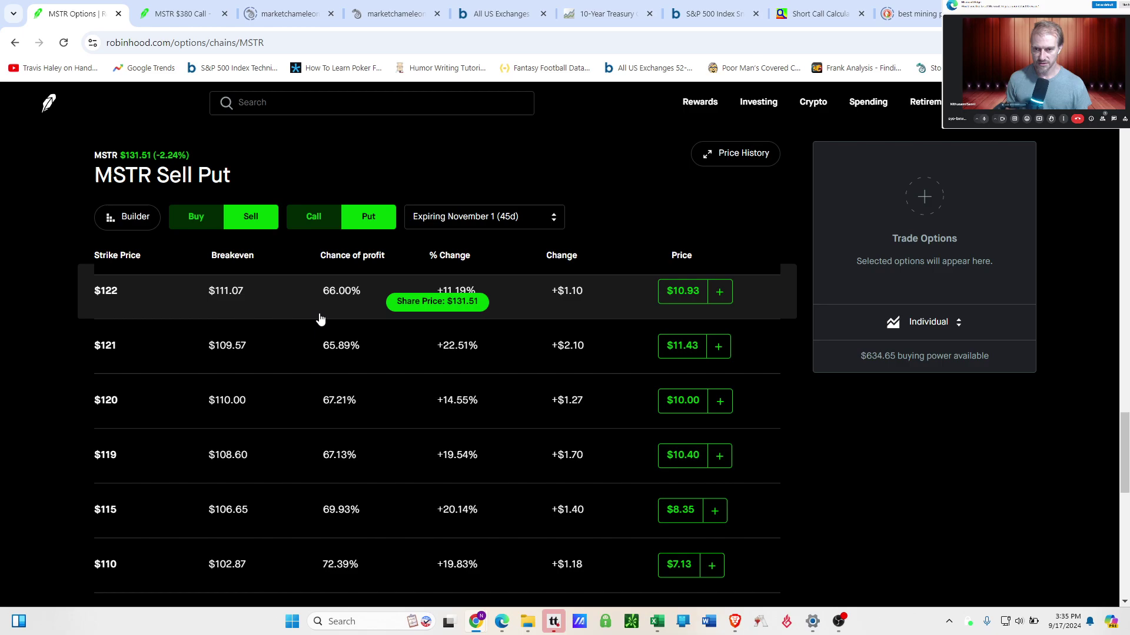
click(719, 401)
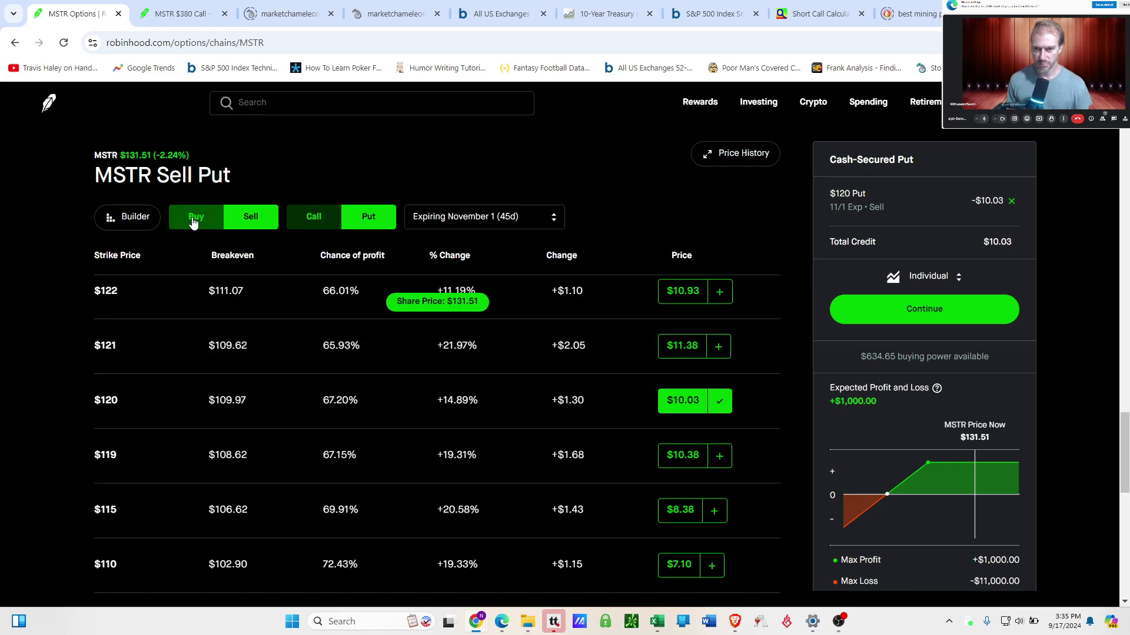
Step: Add a $119 put buy leg, after briefly trying the $121 put, forming a put credit spread
click(193, 223)
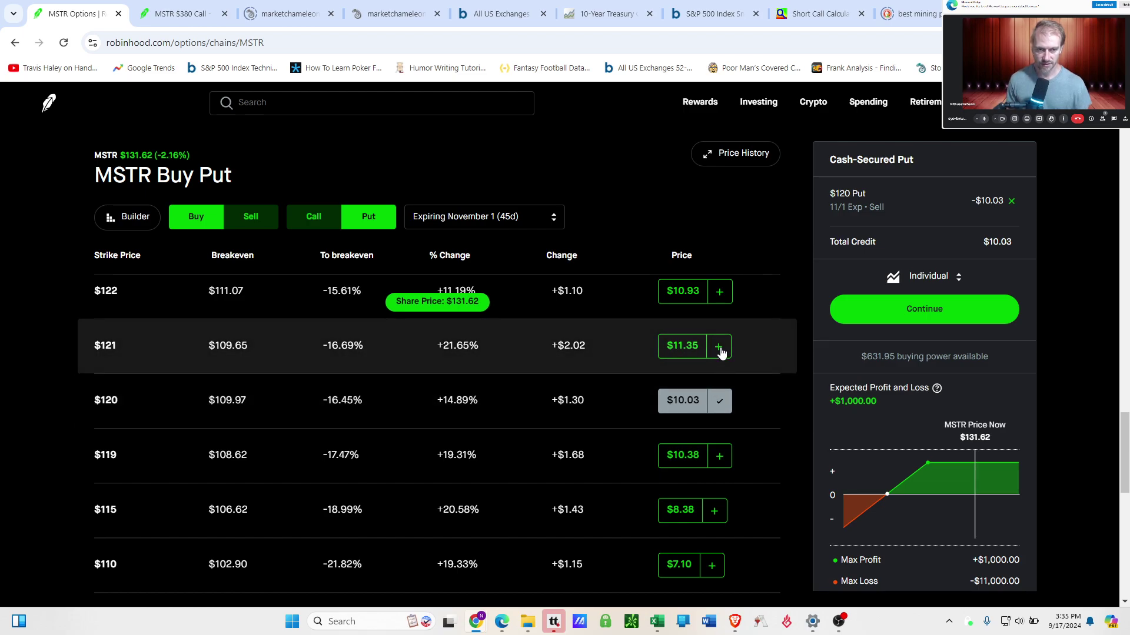
click(720, 350)
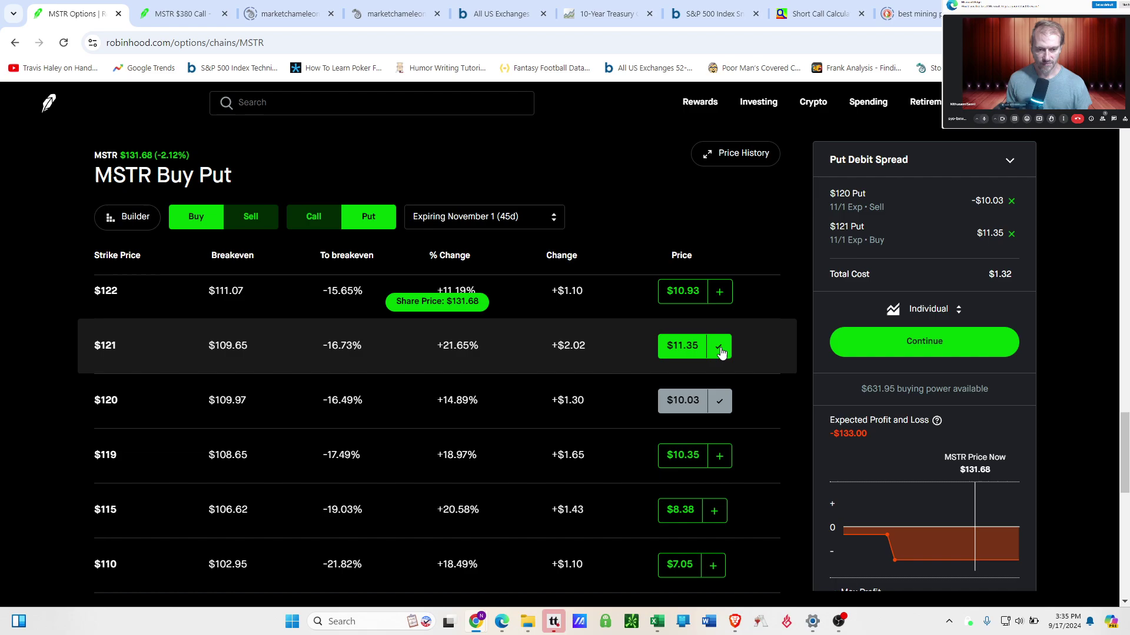
click(720, 350)
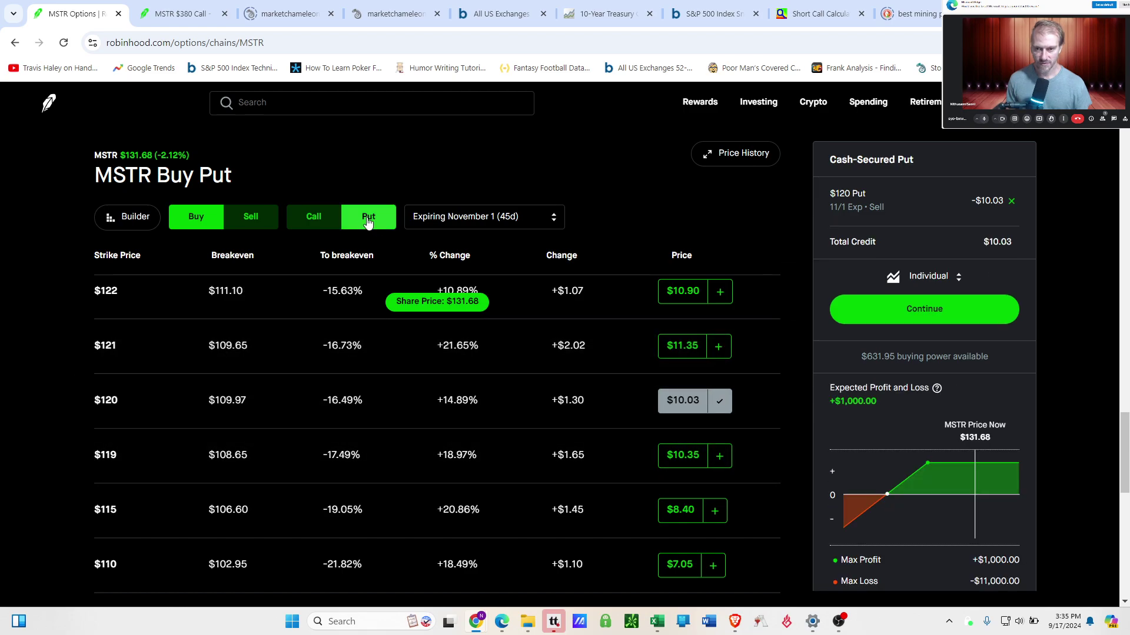
click(259, 219)
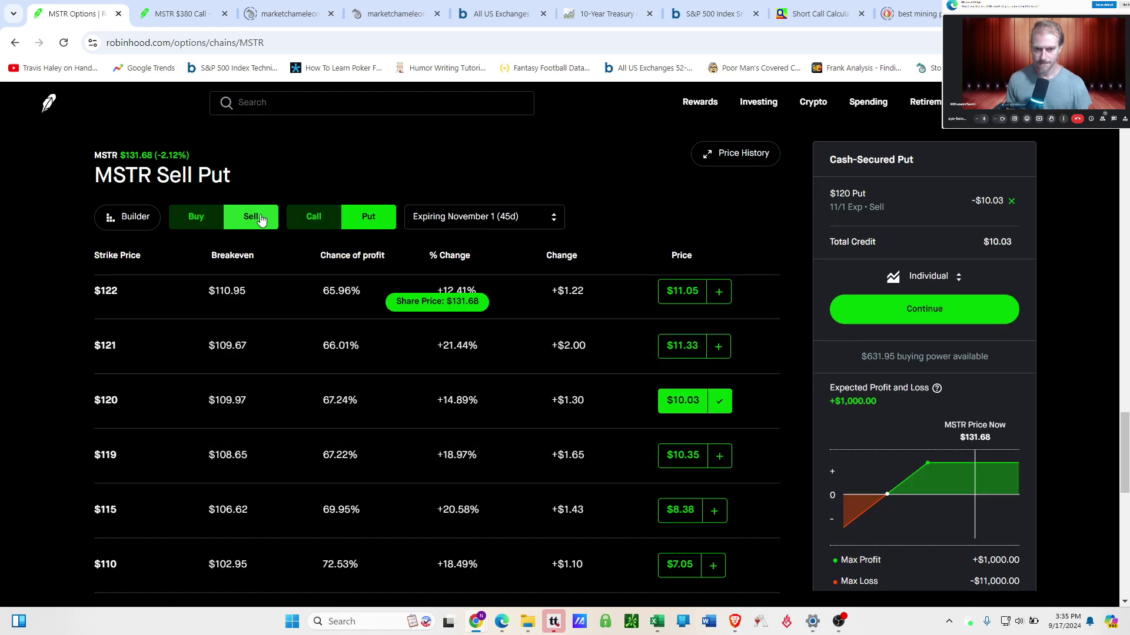
click(214, 218)
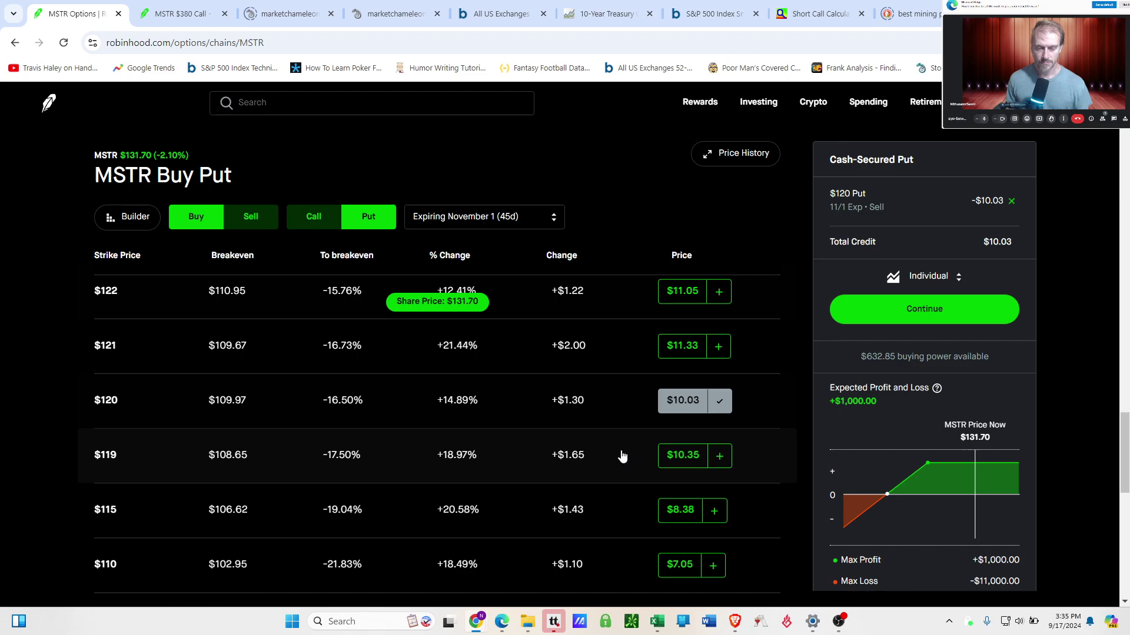
click(719, 457)
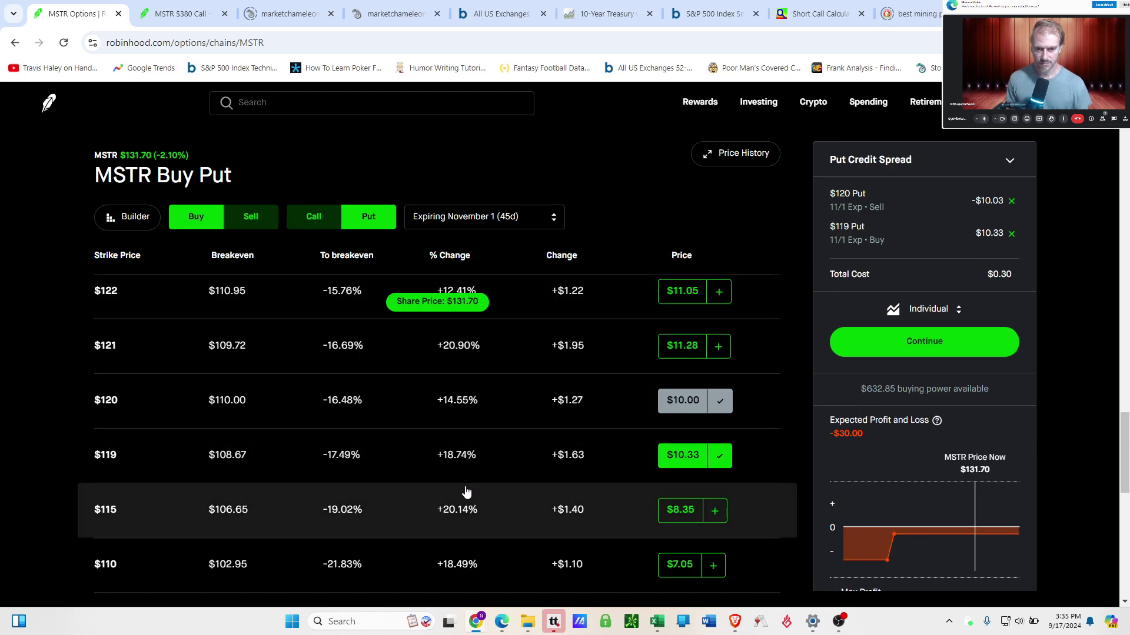
Step: Expand and then collapse the $120 put's quote details
click(322, 415)
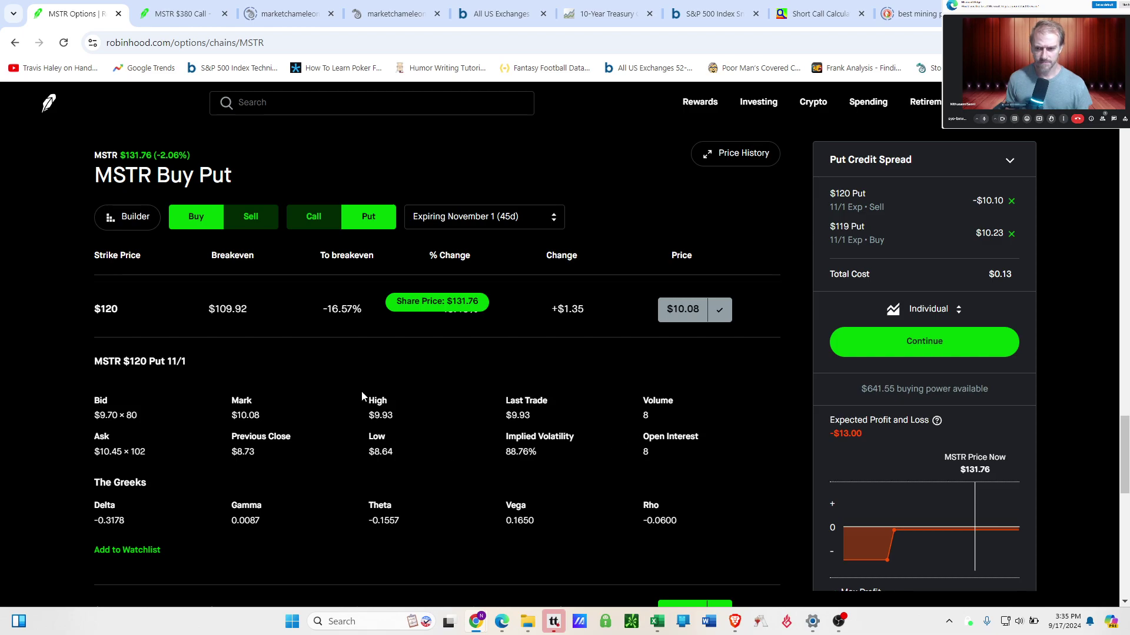
click(268, 318)
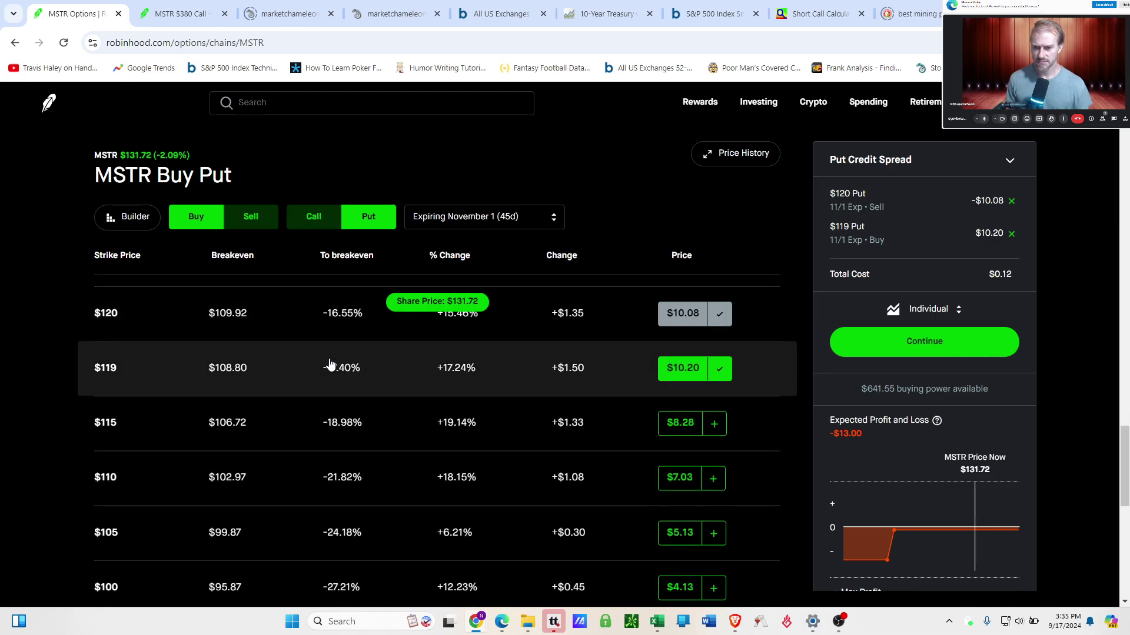
scroll(329, 365, up, 1)
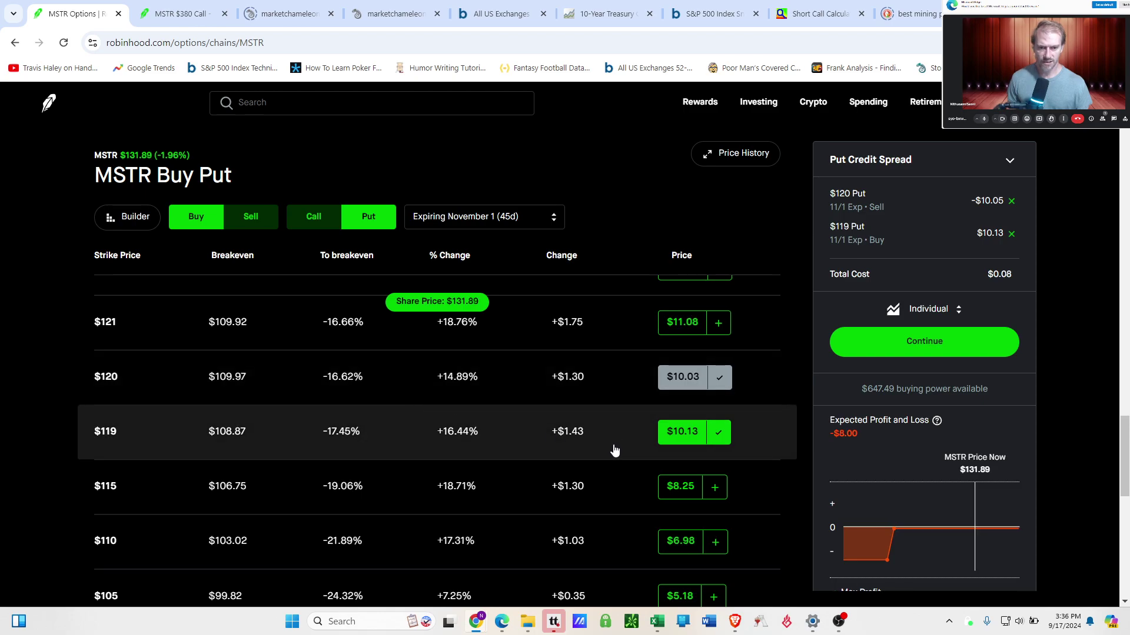
Step: Remove the $119 put leg, leaving a $120 Cash-Secured Put with a $10.10 credit
click(722, 440)
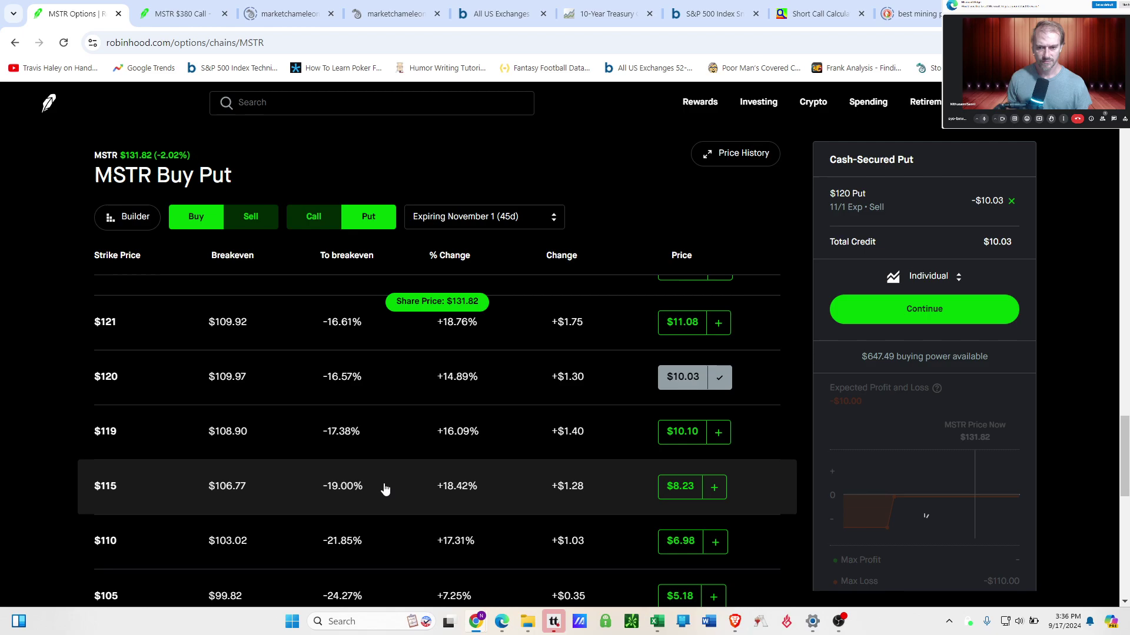
click(360, 431)
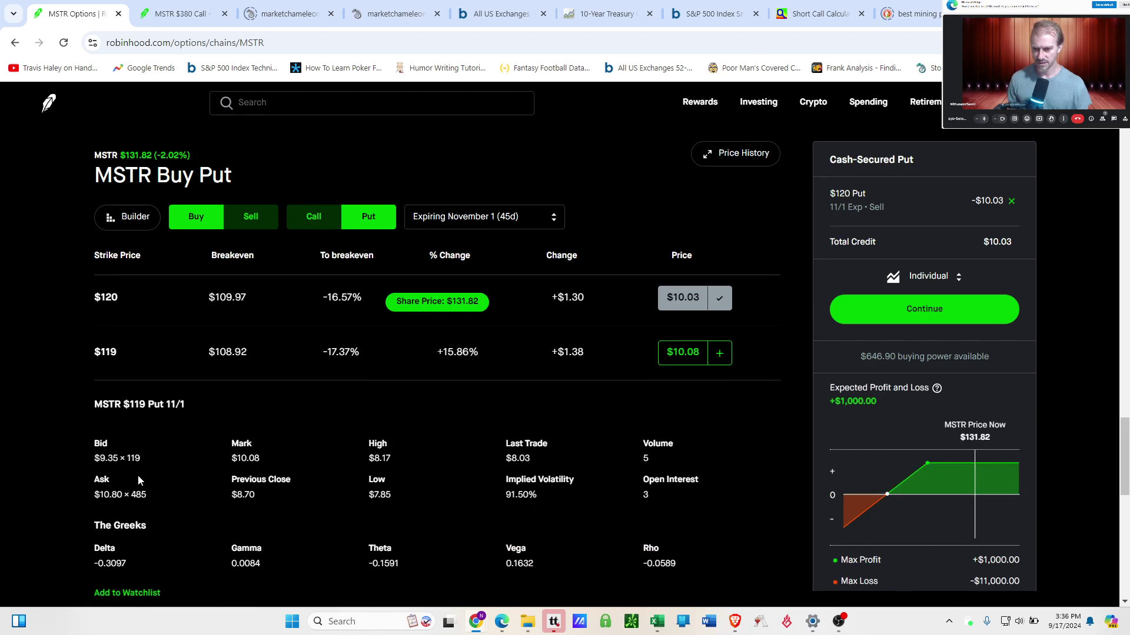
click(319, 377)
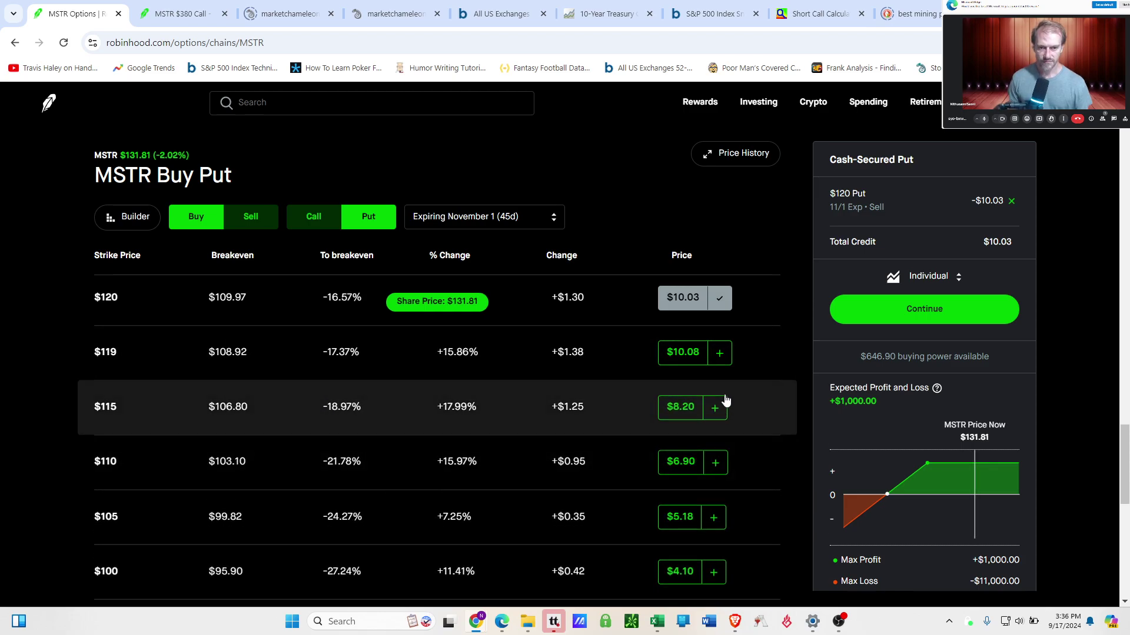
Step: Expand and collapse the $119 put's quote and Greeks details
scroll(751, 427, up, 1)
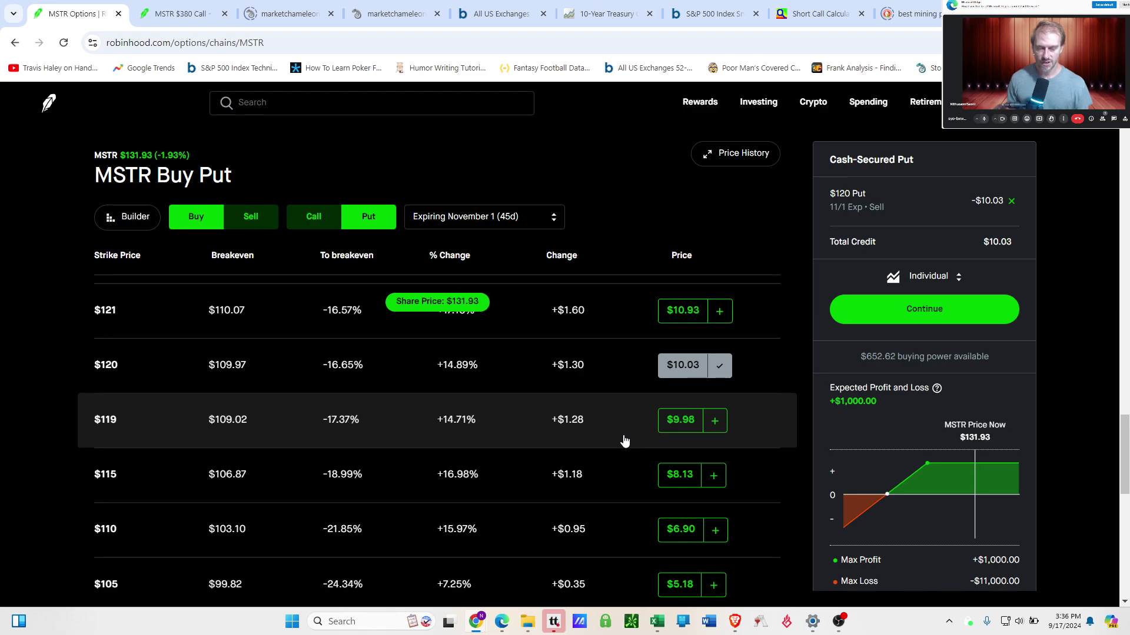
scroll(625, 442, up, 1)
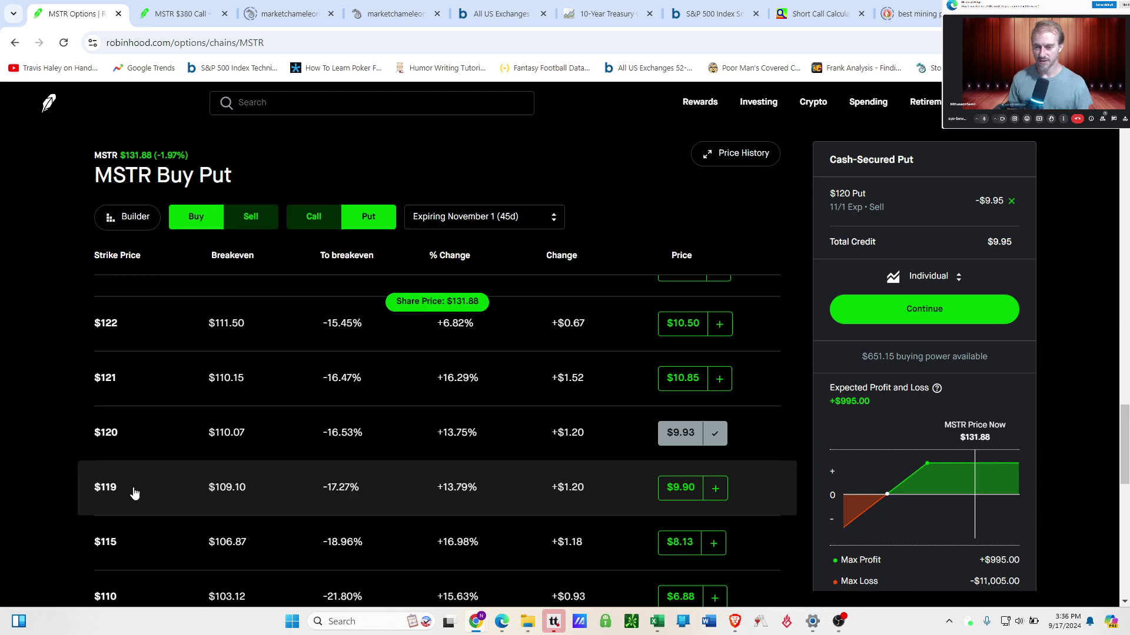
click(595, 492)
scroll(593, 485, down, 1)
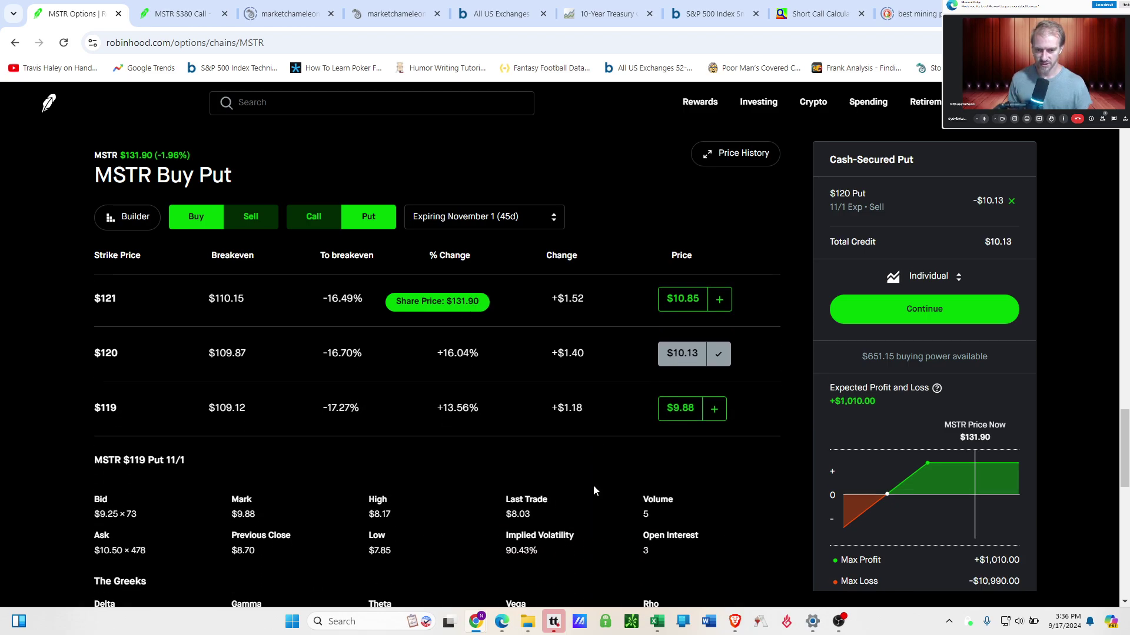
scroll(593, 484, up, 1)
click(659, 491)
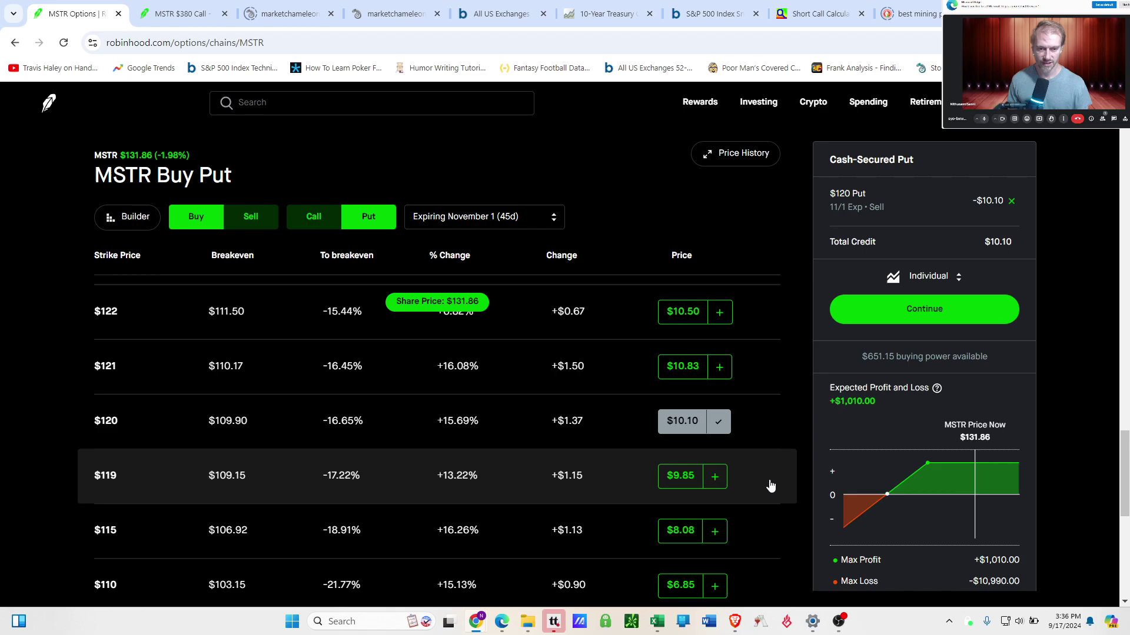
Step: Re-add the $119 put buy leg for a $0.35-credit spread and check the $120 put's quote
click(714, 484)
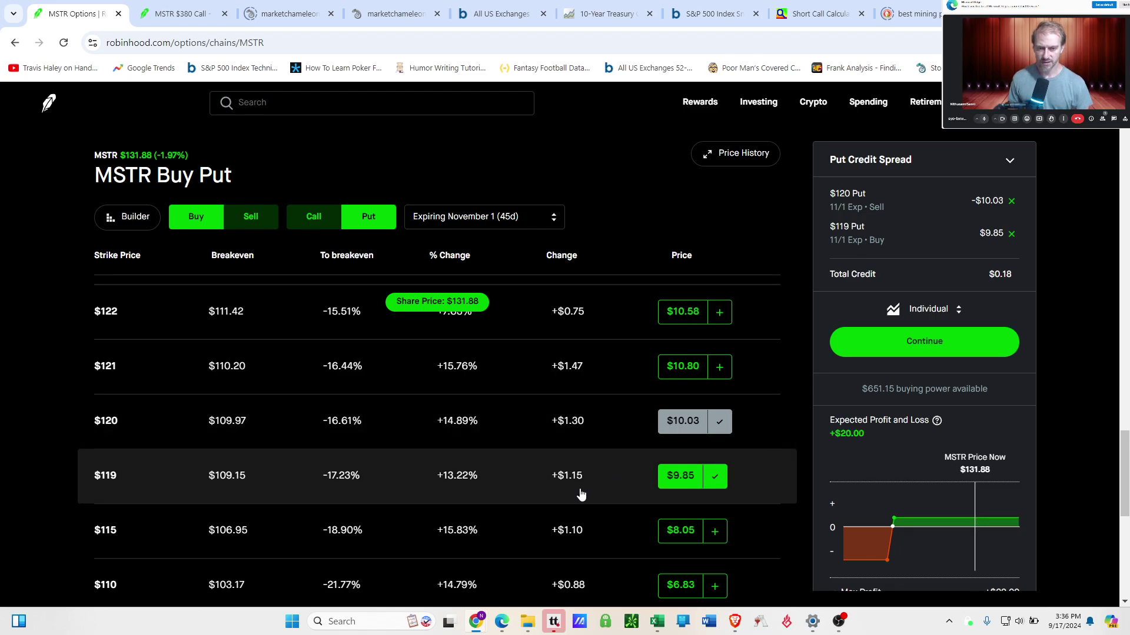
click(383, 444)
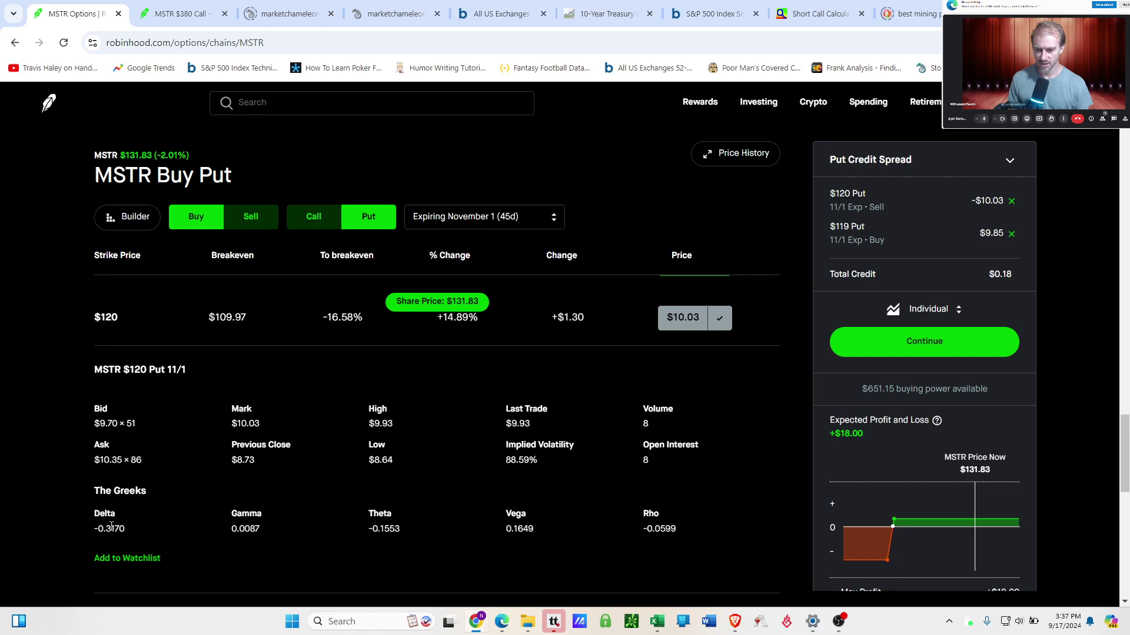
click(512, 330)
scroll(483, 351, up, 1)
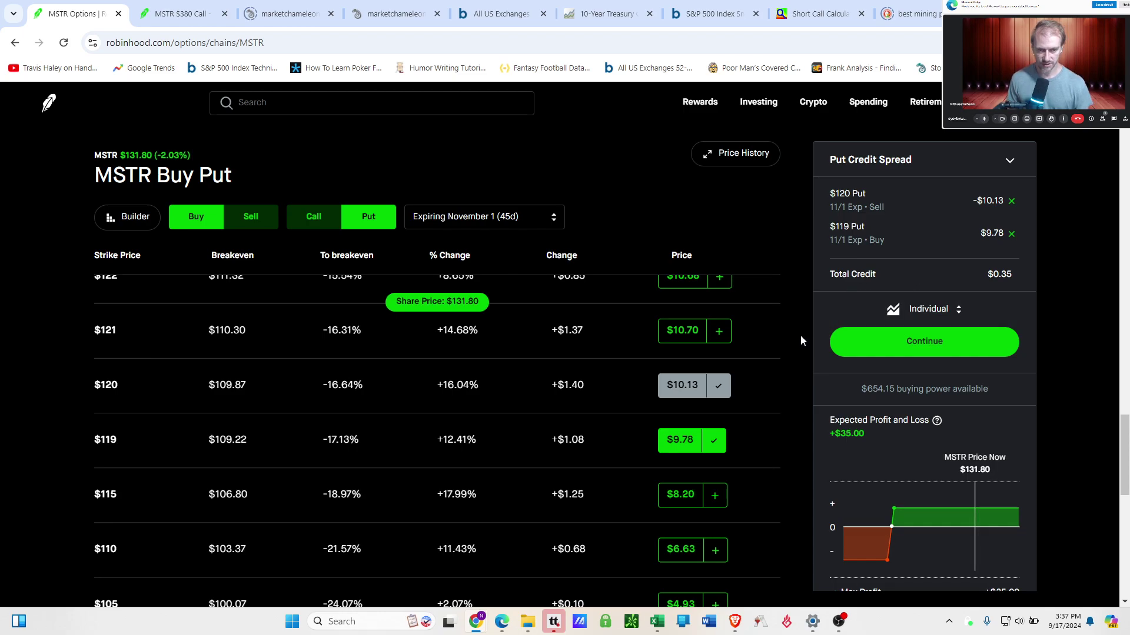
Step: Submit one $120/$119 put credit spread as a credit at a $0.33 limit price
click(873, 346)
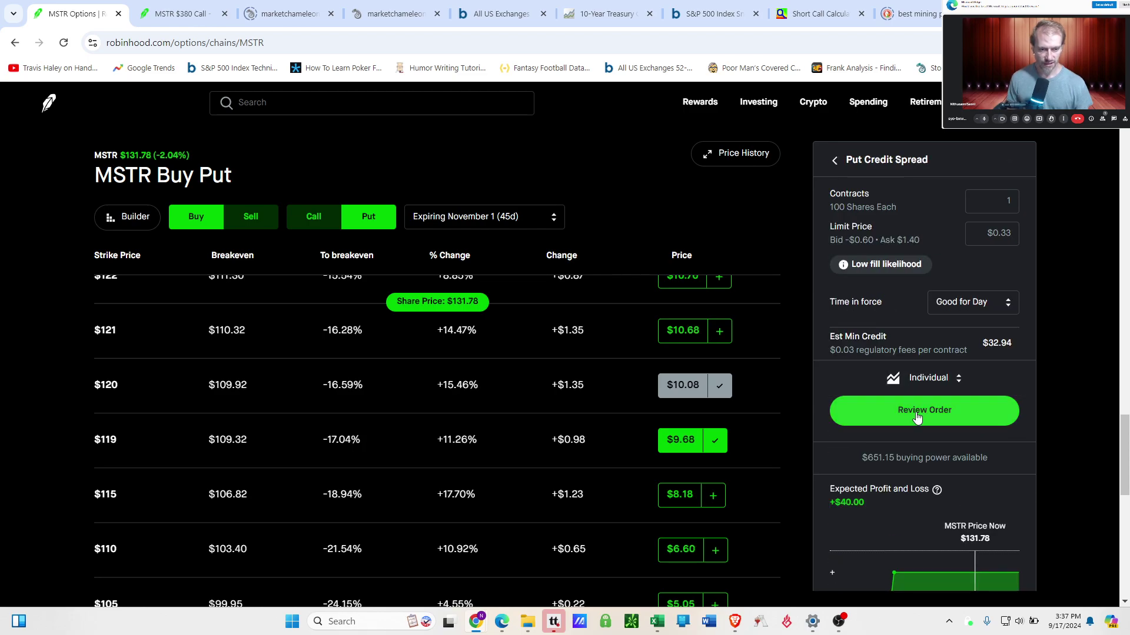
click(876, 402)
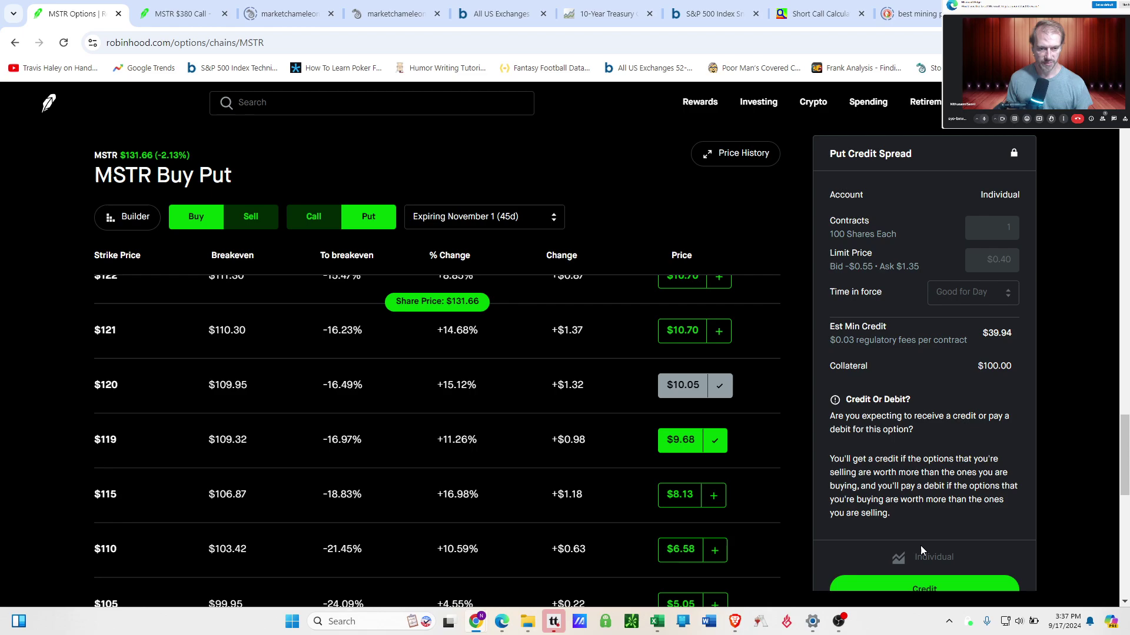
scroll(921, 545, down, 1)
click(920, 546)
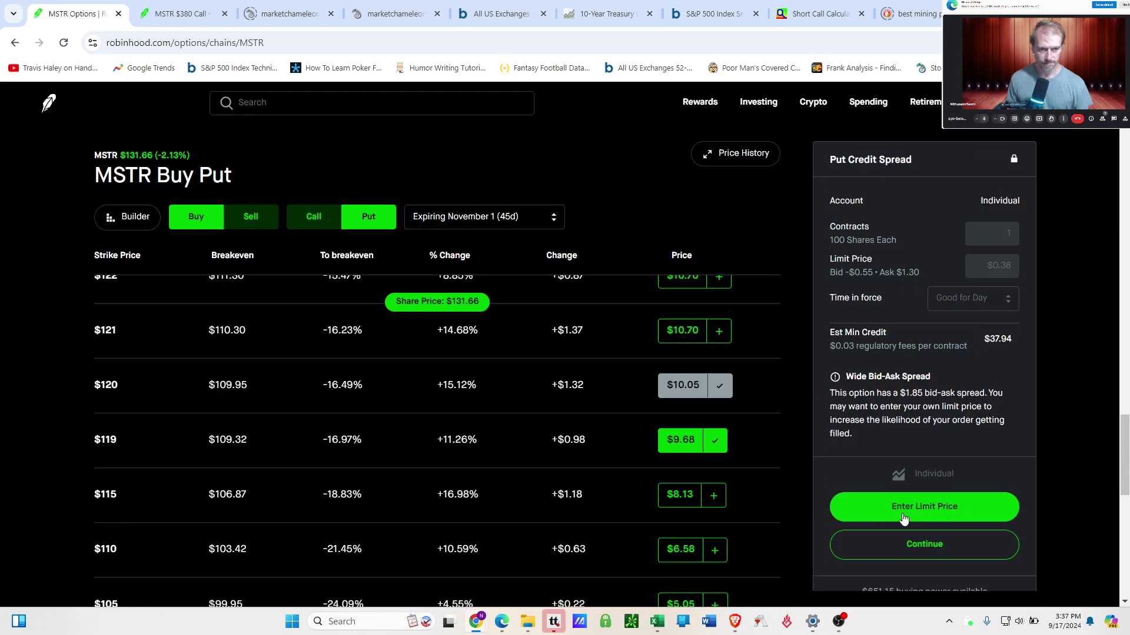
click(920, 556)
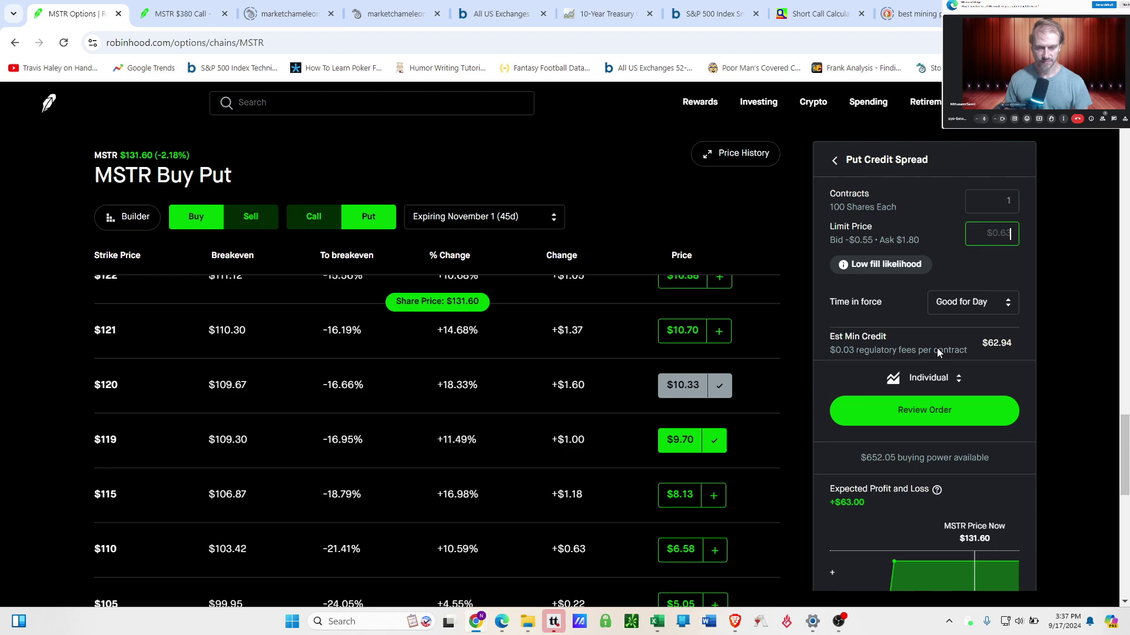
key(BackSpace)
key(BackSpace)
text(3)
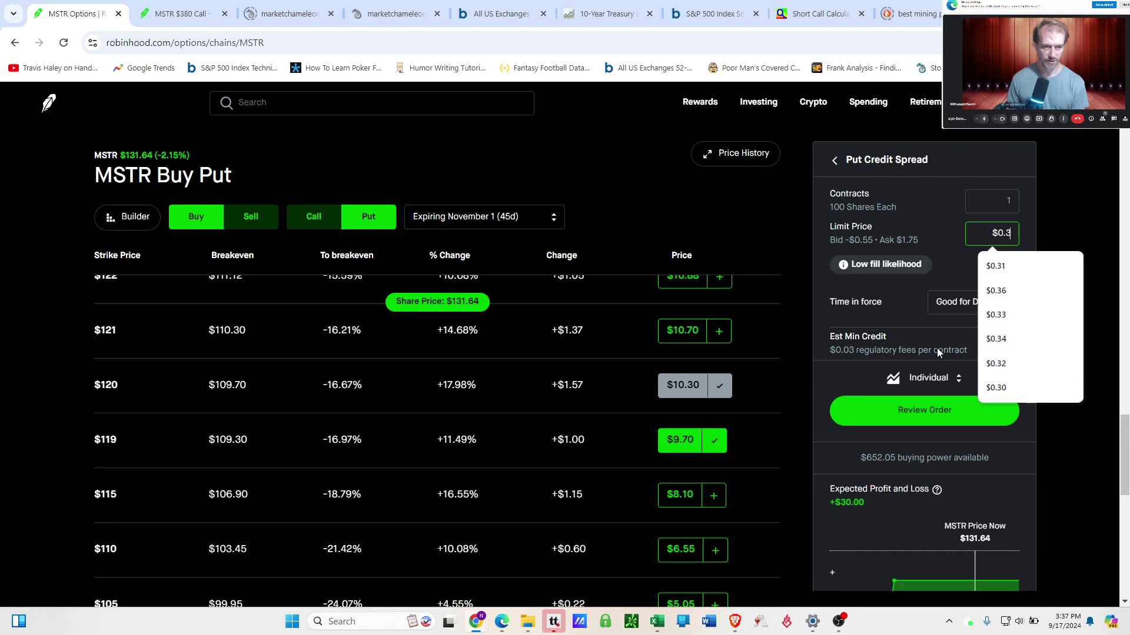
text(3)
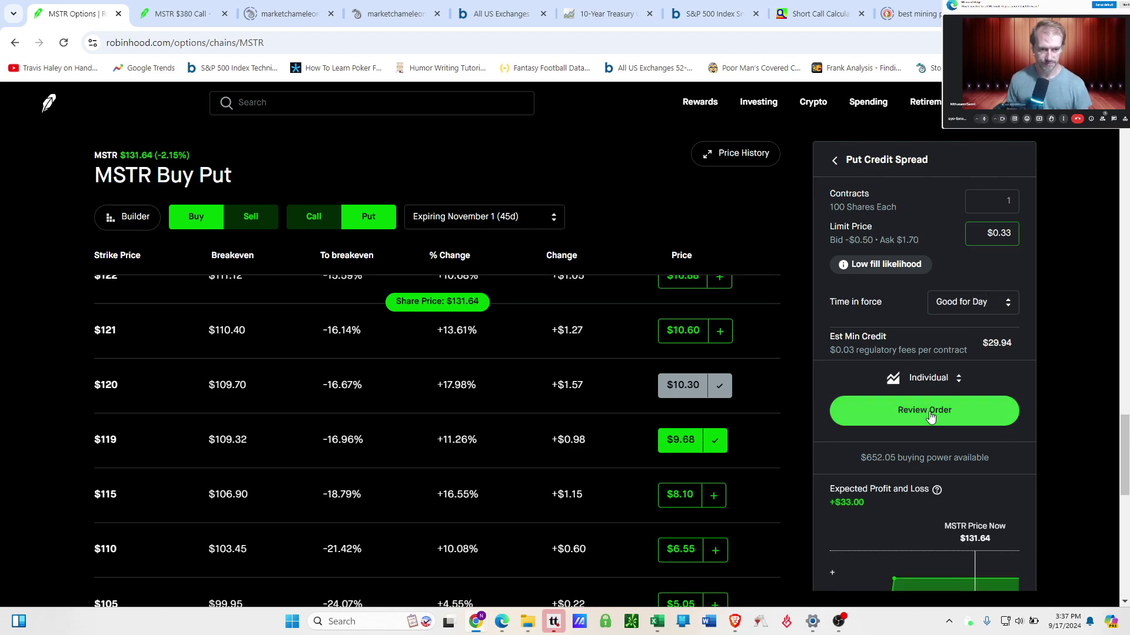
click(931, 410)
click(909, 537)
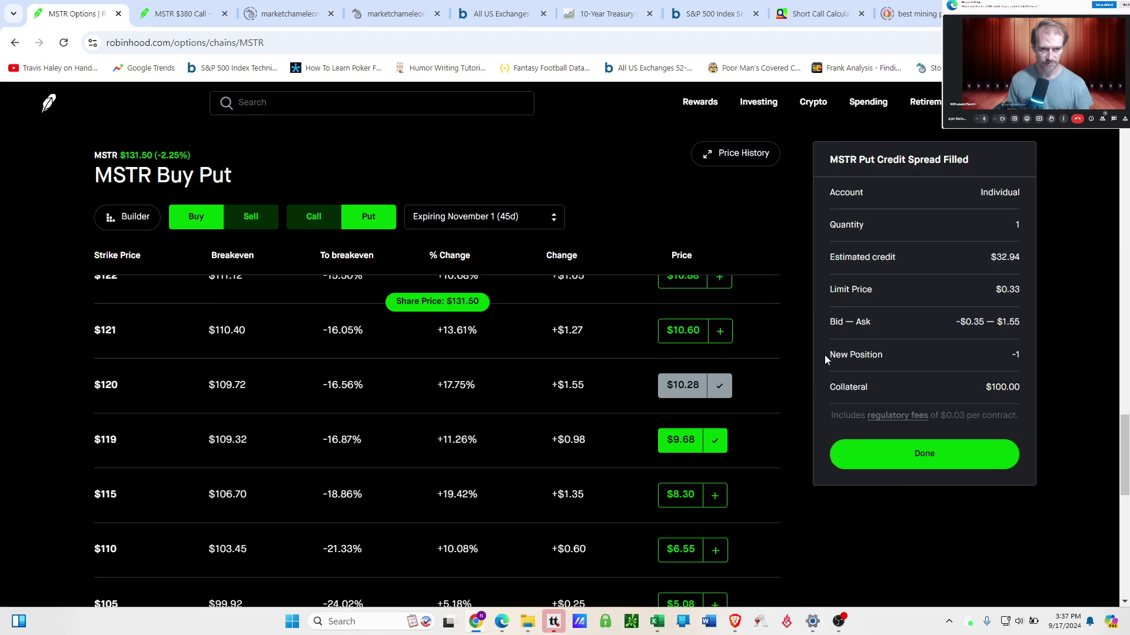
Step: Dismiss the fill confirmation and reload MSTR to list the $120/$119 puts spread beside the $380 calls
click(883, 464)
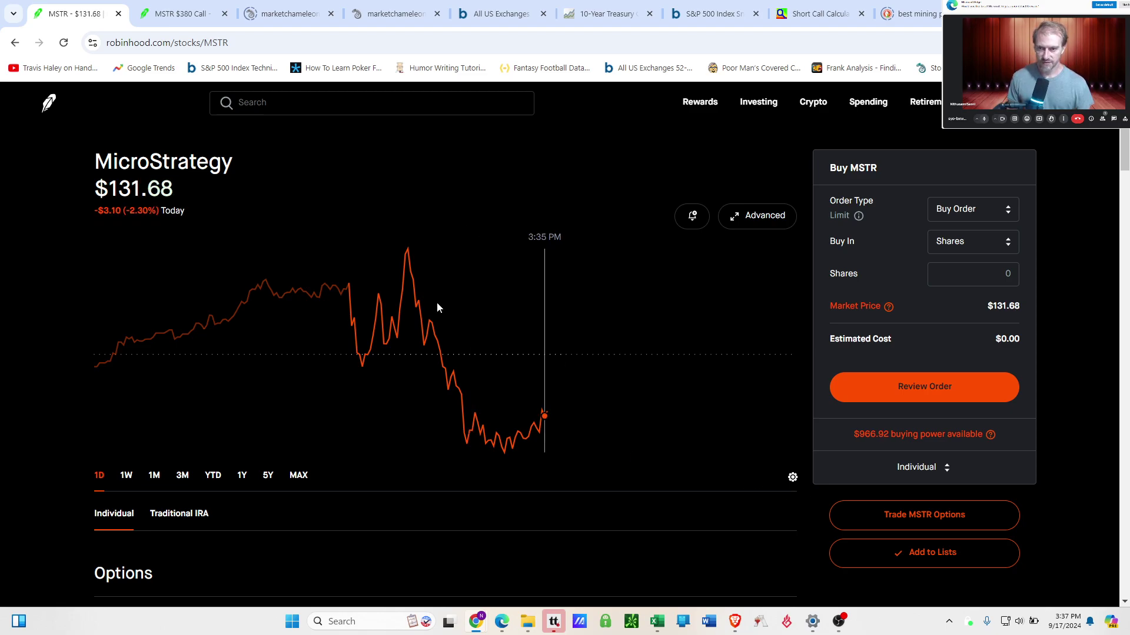
click(64, 43)
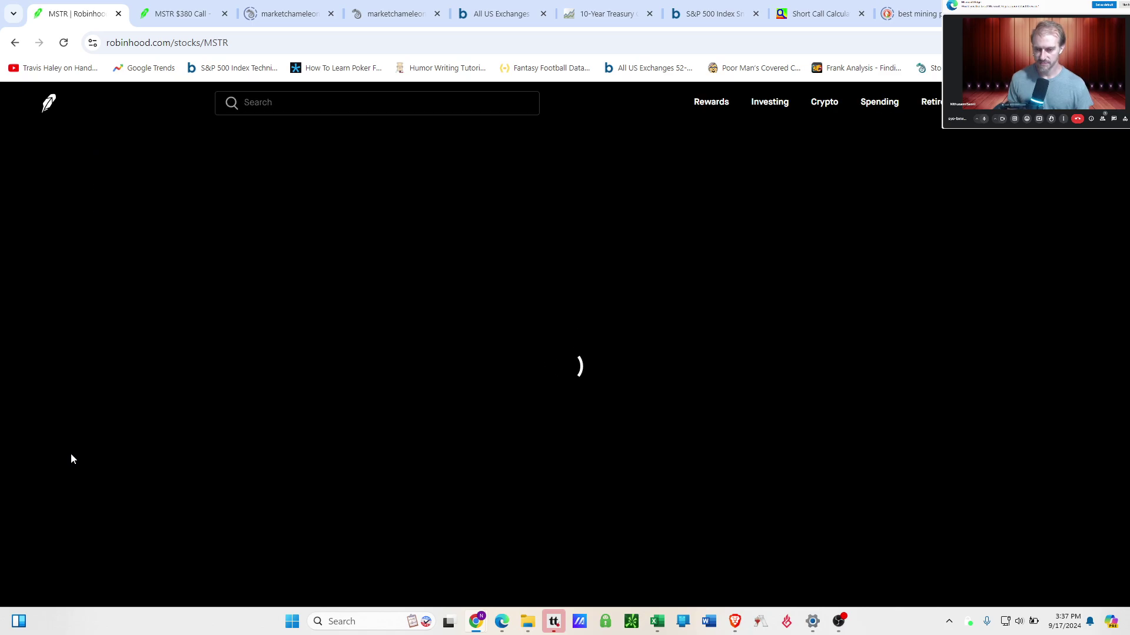
scroll(72, 454, down, 7)
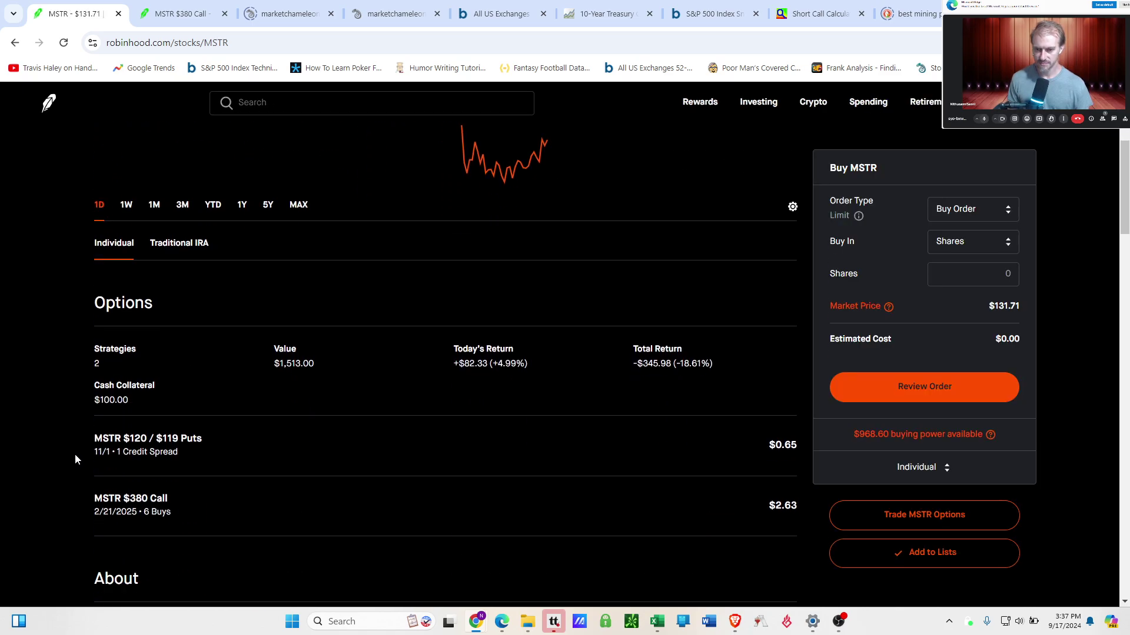
scroll(76, 452, up, 1)
scroll(75, 452, up, 1)
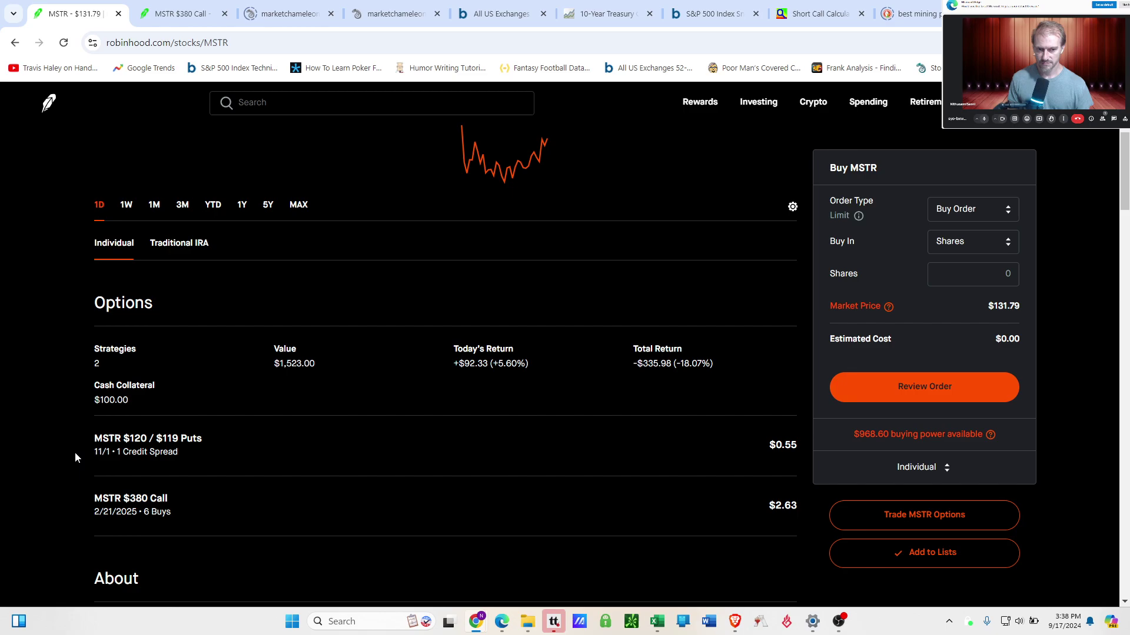
Step: Open the $120/$119 puts spread position and review its details
click(215, 455)
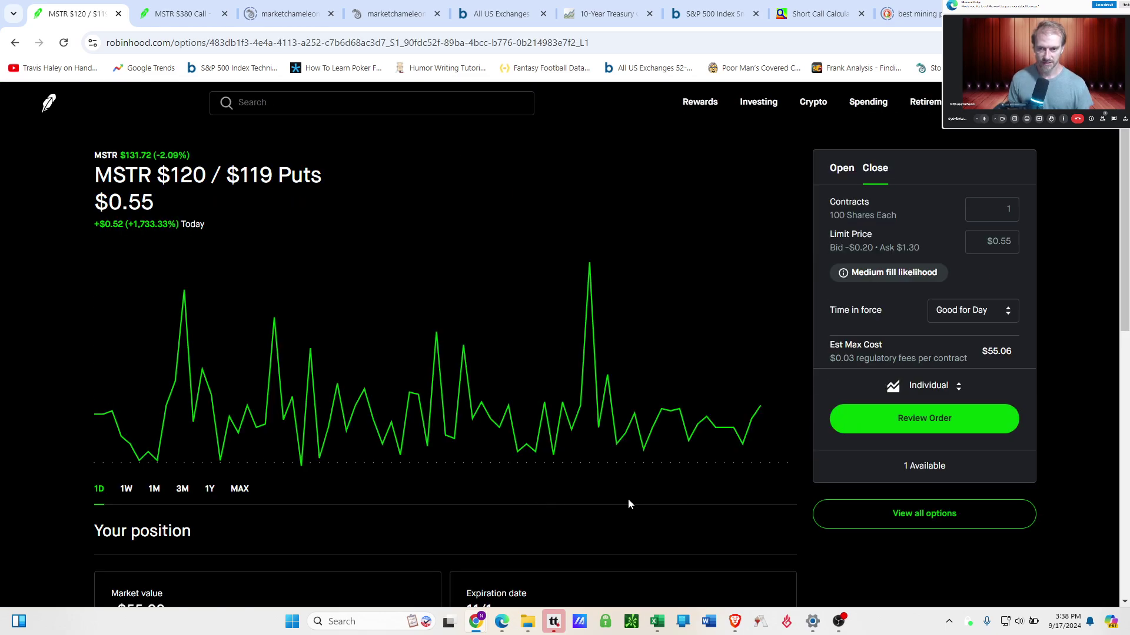
scroll(552, 475, down, 1)
scroll(552, 475, up, 1)
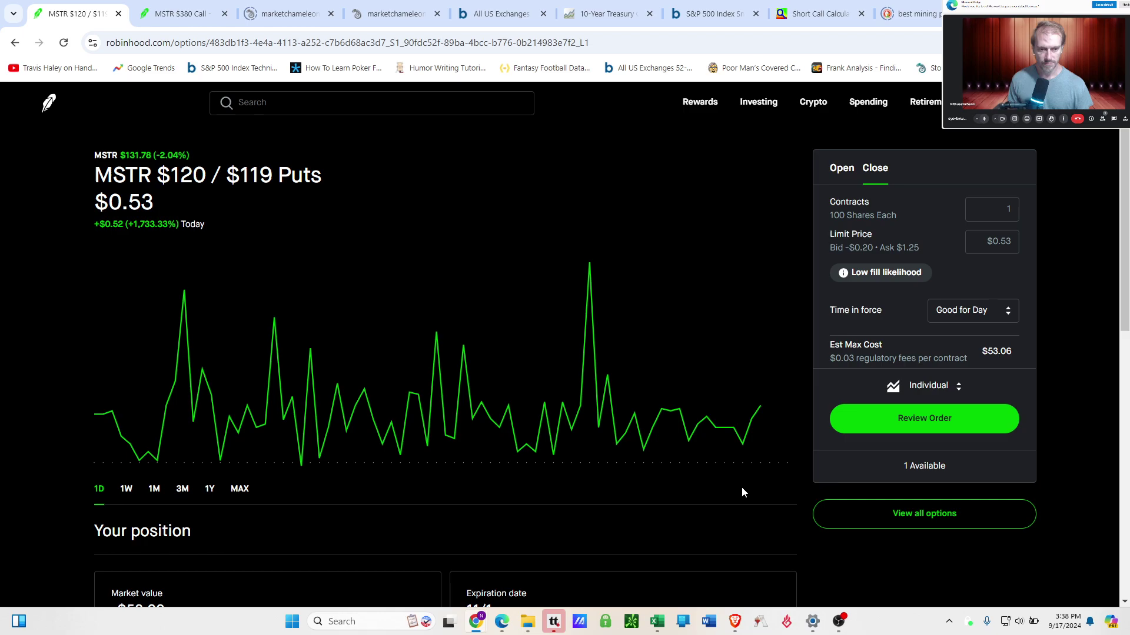
scroll(741, 492, down, 7)
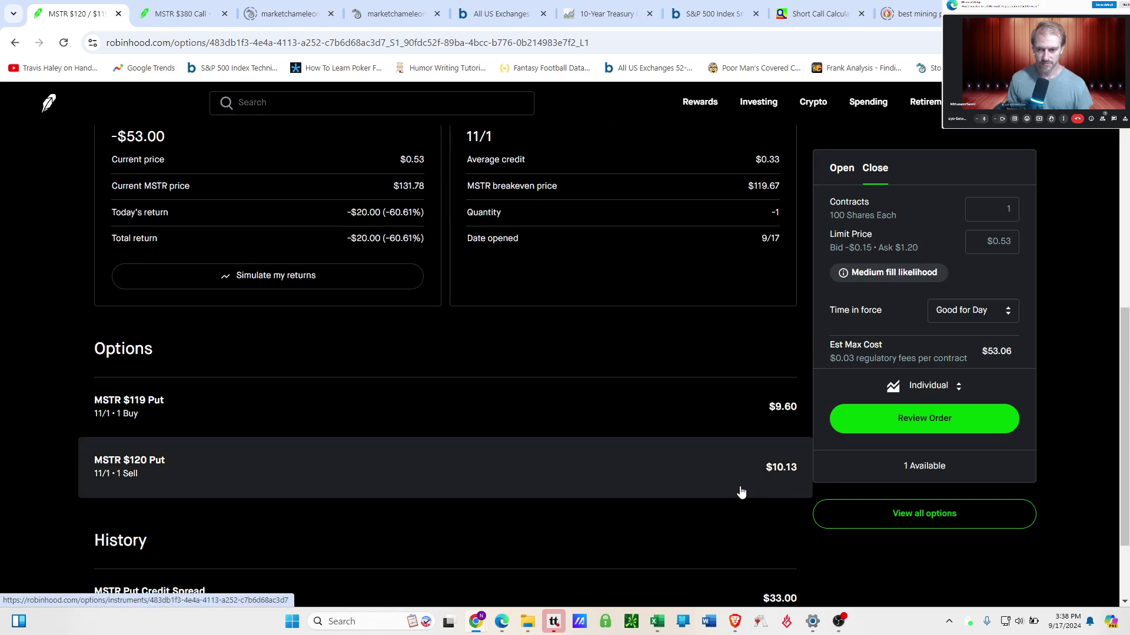
scroll(741, 492, down, 1)
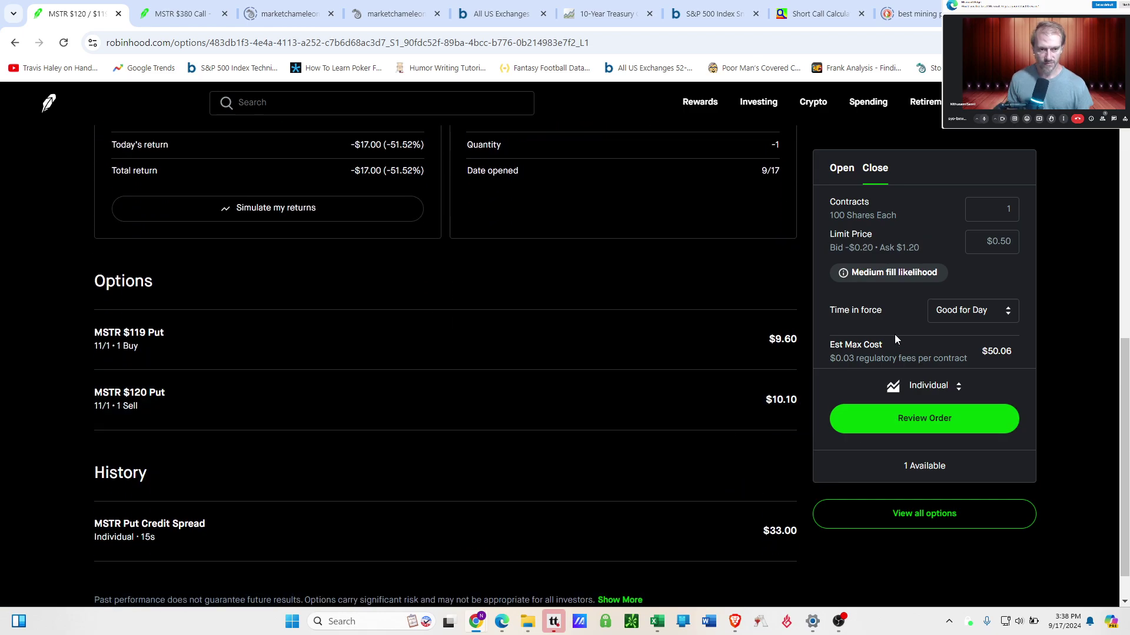
scroll(894, 334, up, 2)
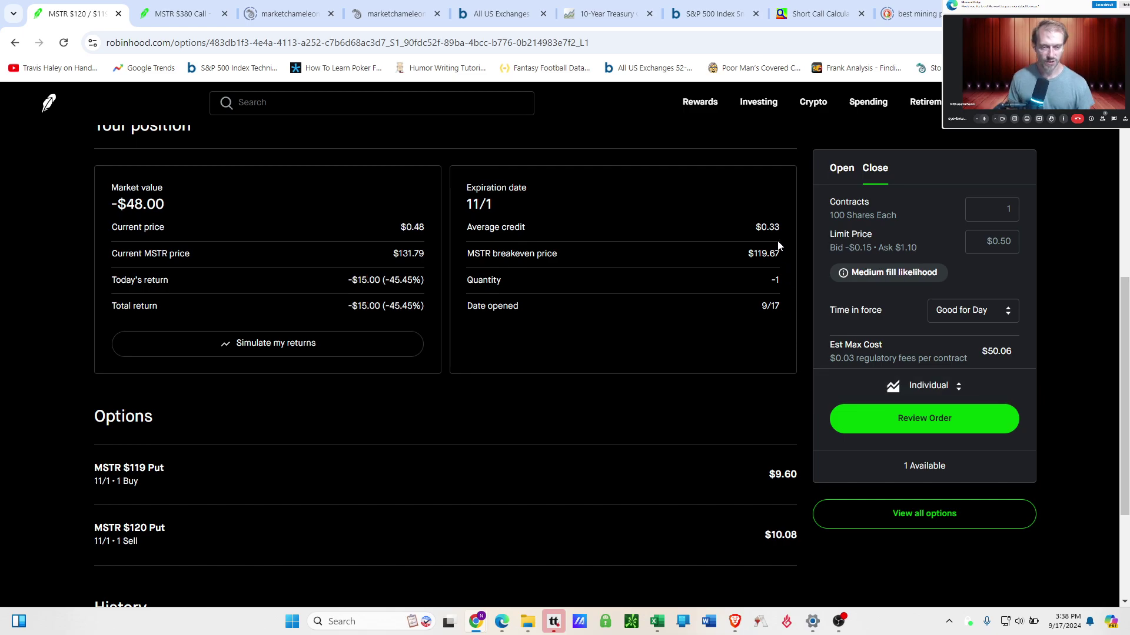
Step: Place a good-till-canceled $0.17 debit limit order to close the spread
click(978, 212)
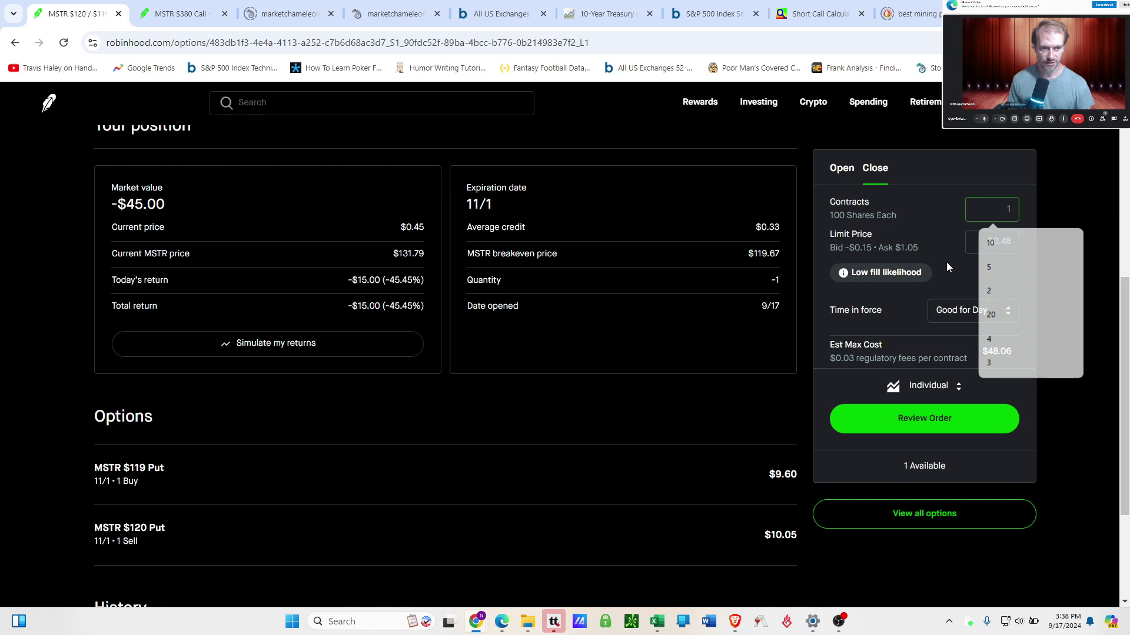
click(990, 242)
text(0.17)
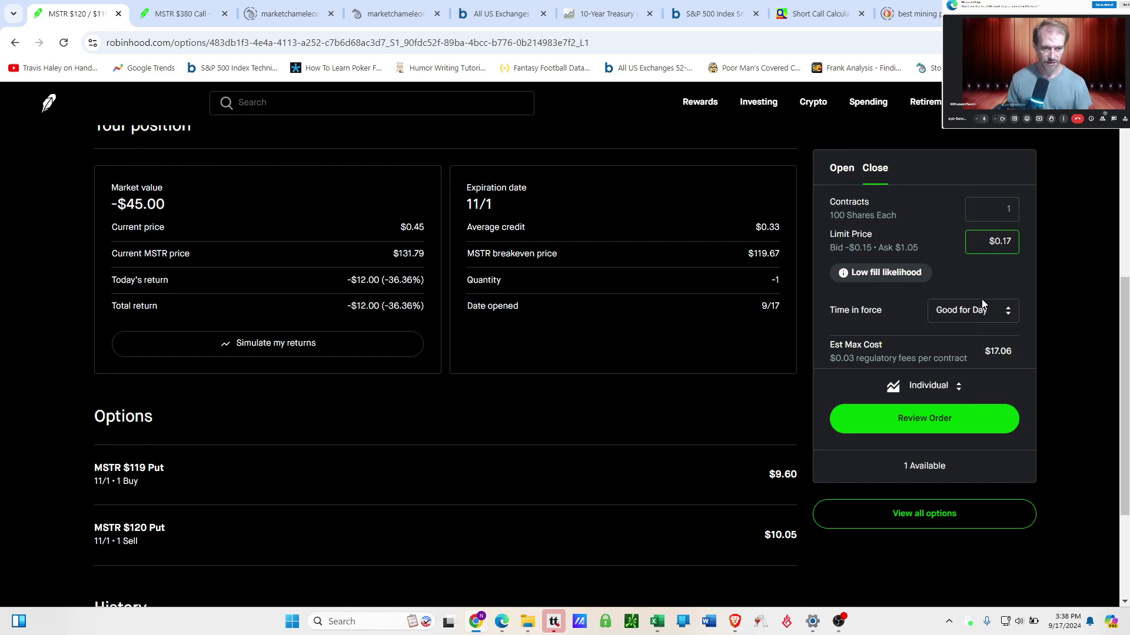
click(981, 306)
click(987, 396)
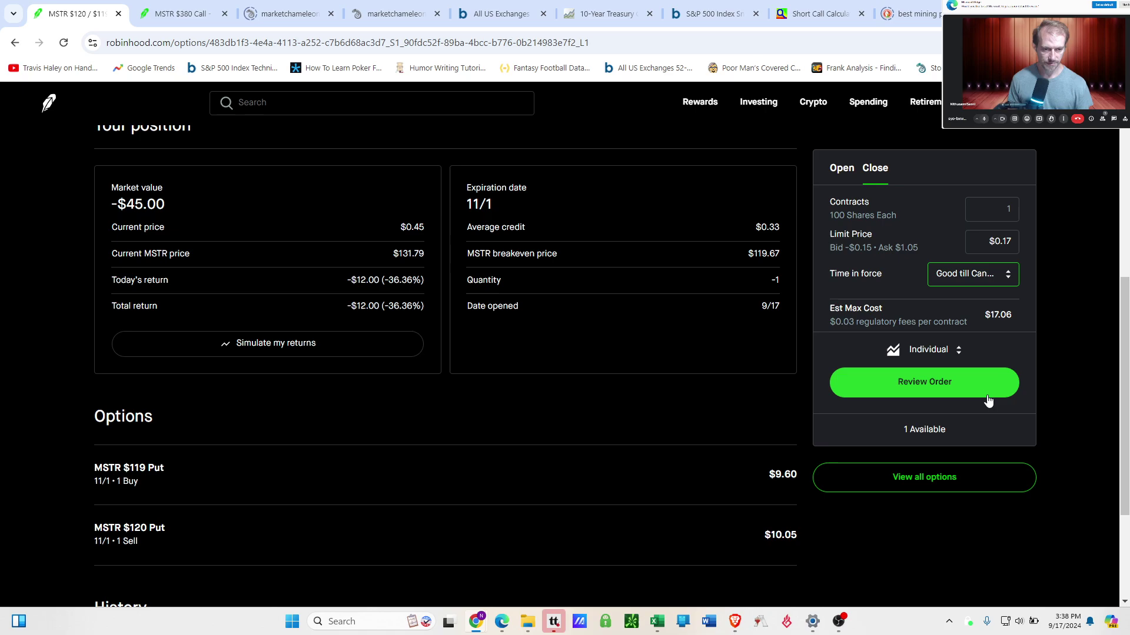
click(939, 386)
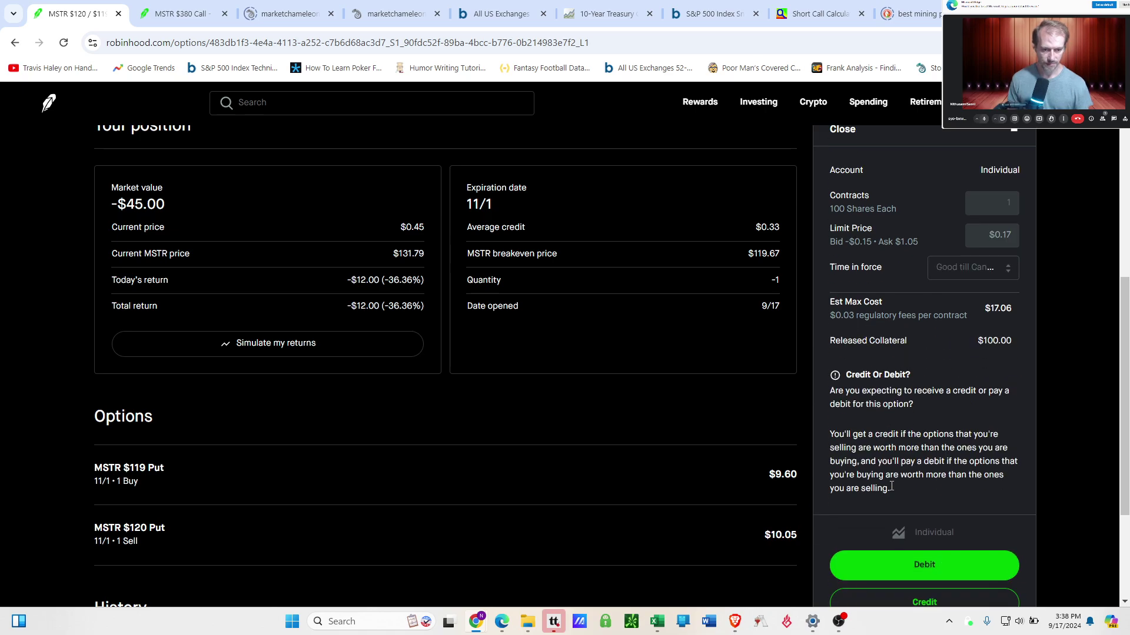
click(898, 532)
scroll(890, 501, down, 1)
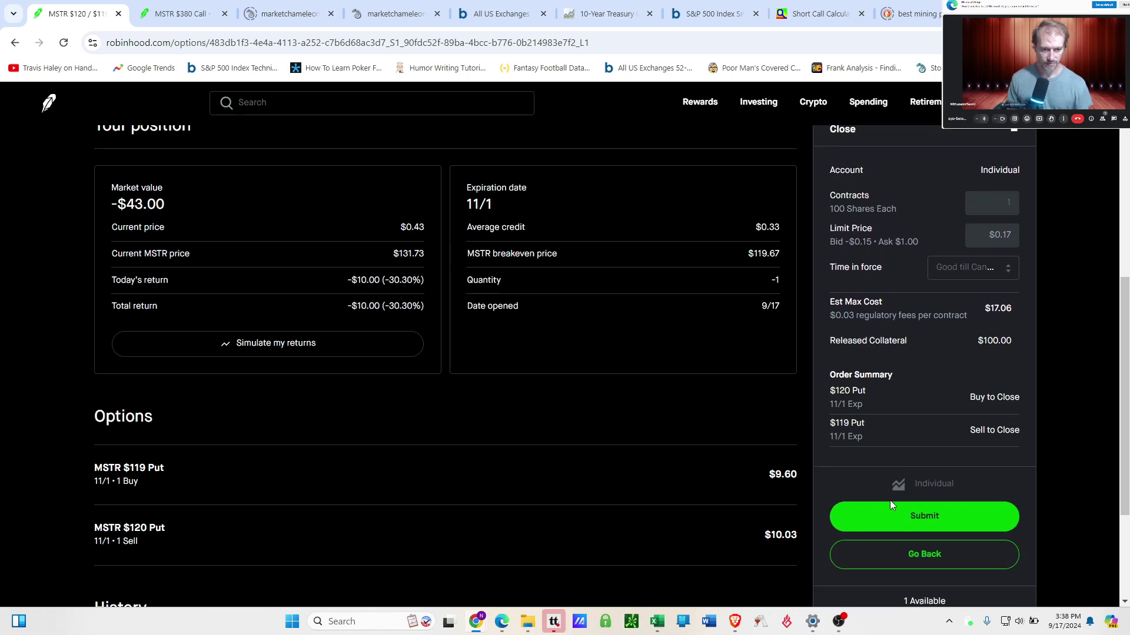
click(898, 494)
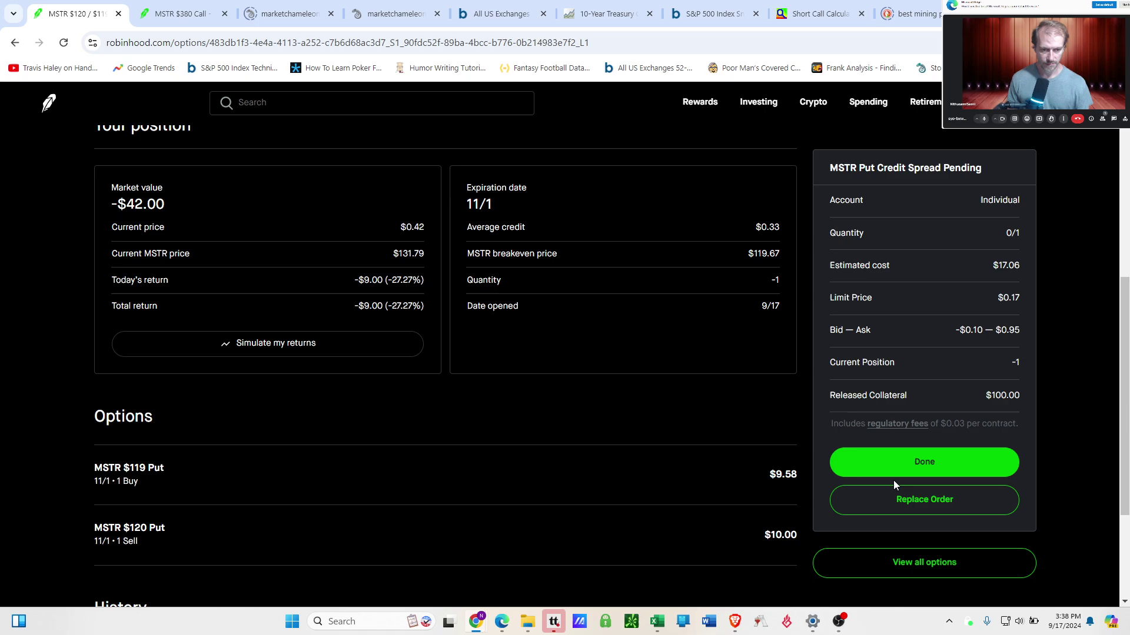
click(854, 462)
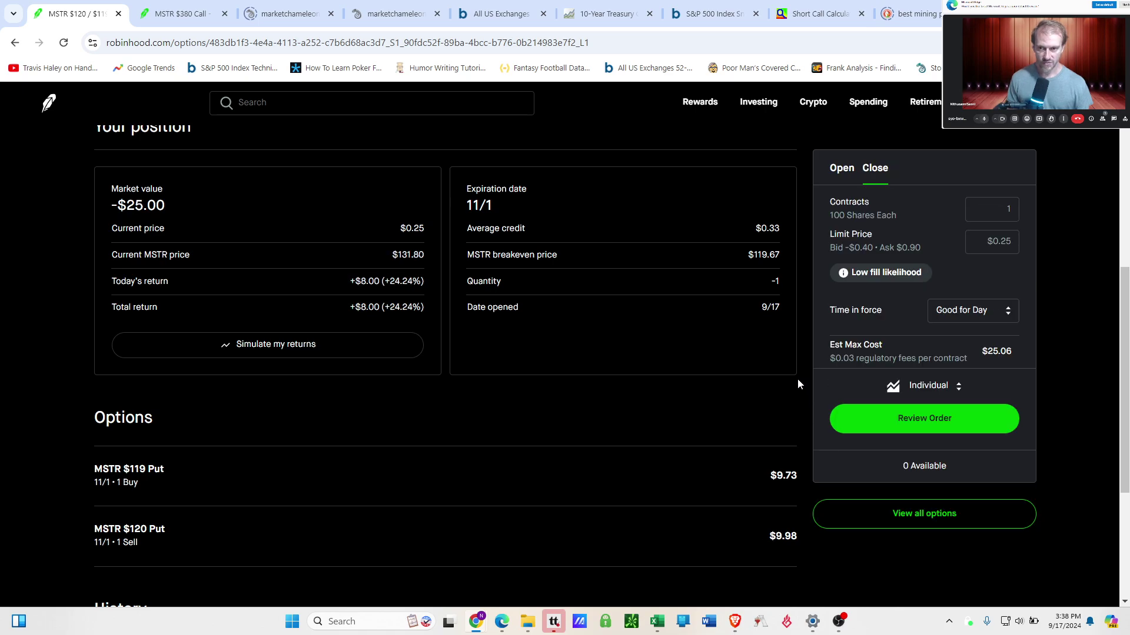
scroll(796, 376, up, 7)
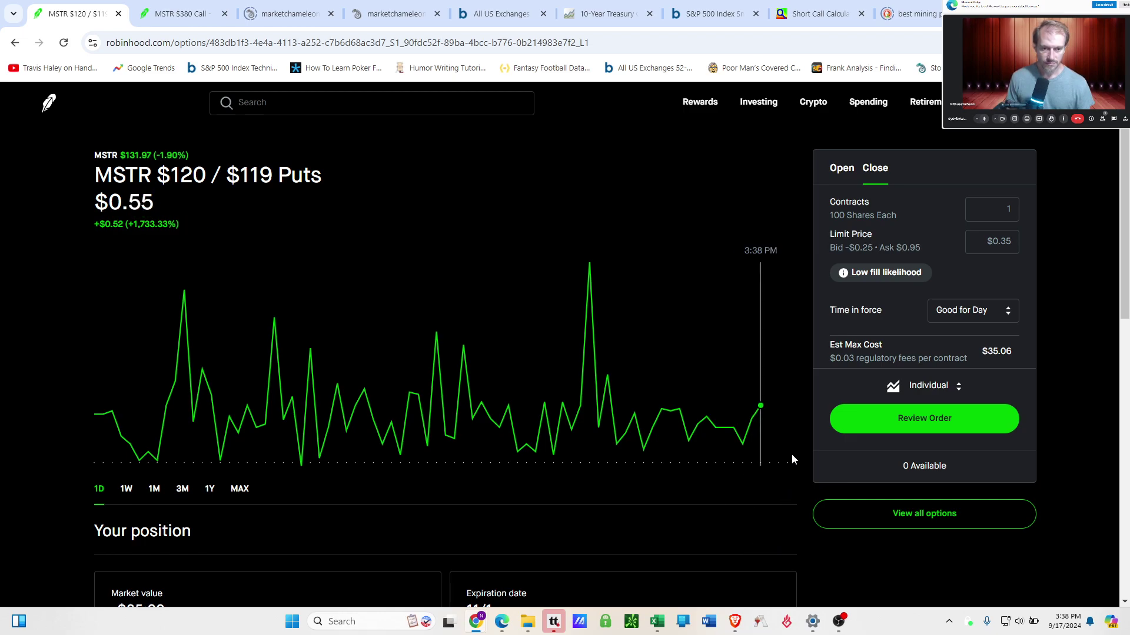
Step: Re-log into tastytrade with the account password, expand the MSTR Nov 1, 2024 chain, then return to Robinhood
click(553, 621)
text(••)
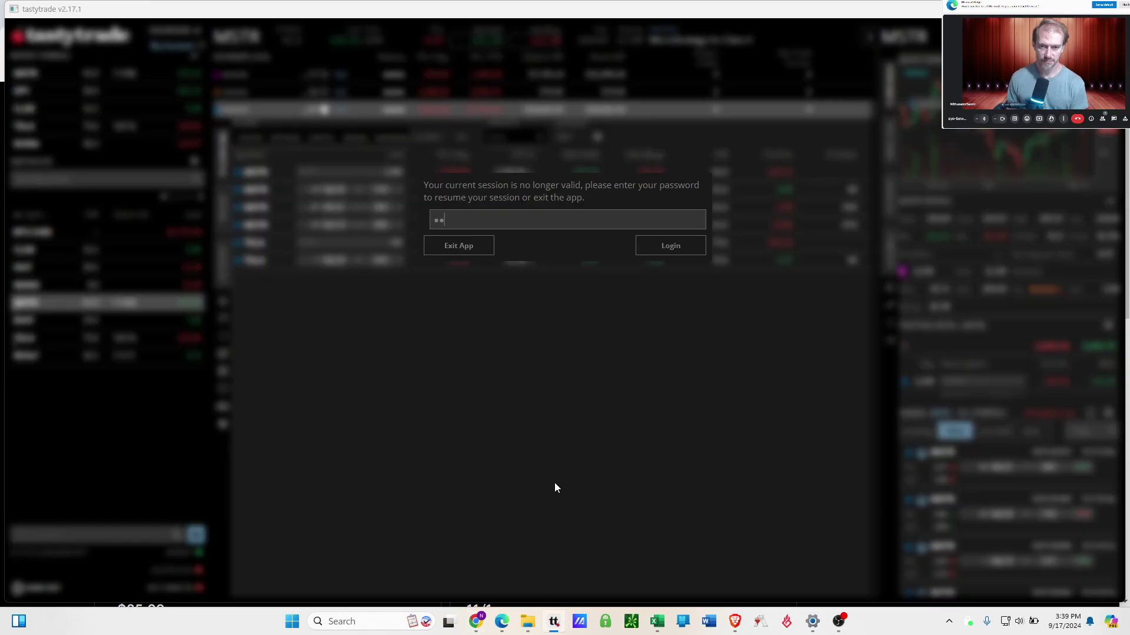
text(•••••••)
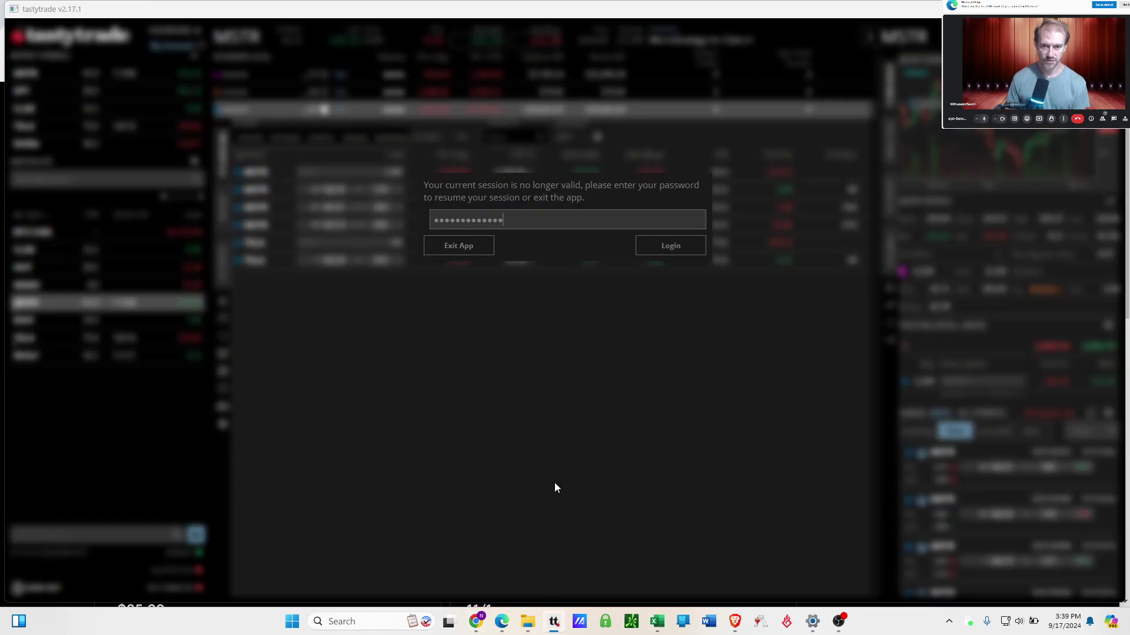
text(••••)
key(Return)
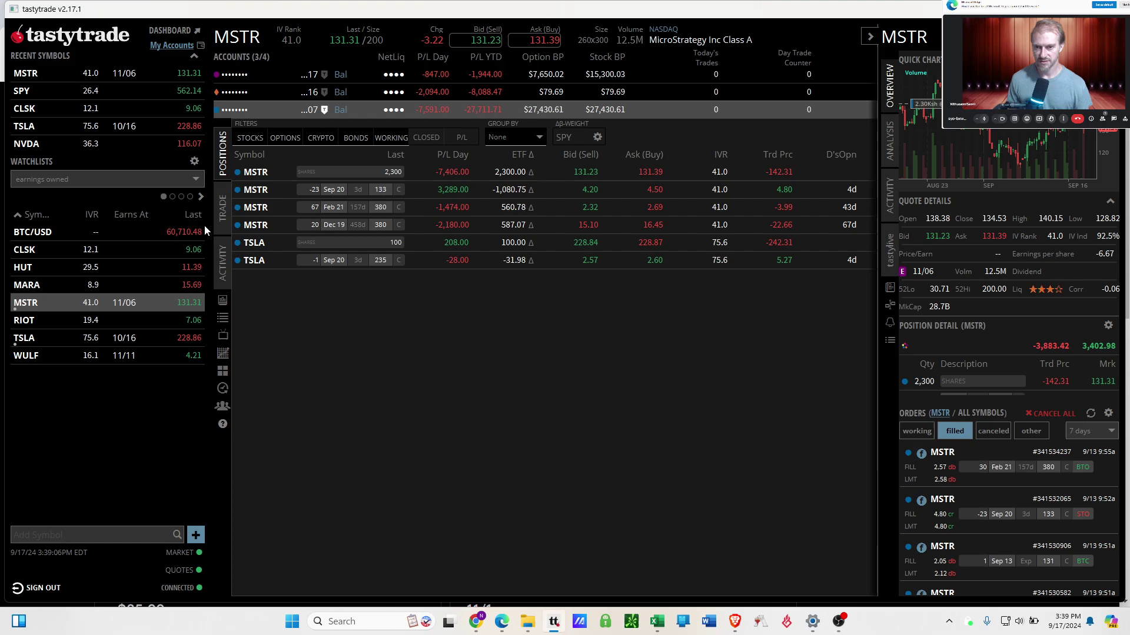
click(223, 207)
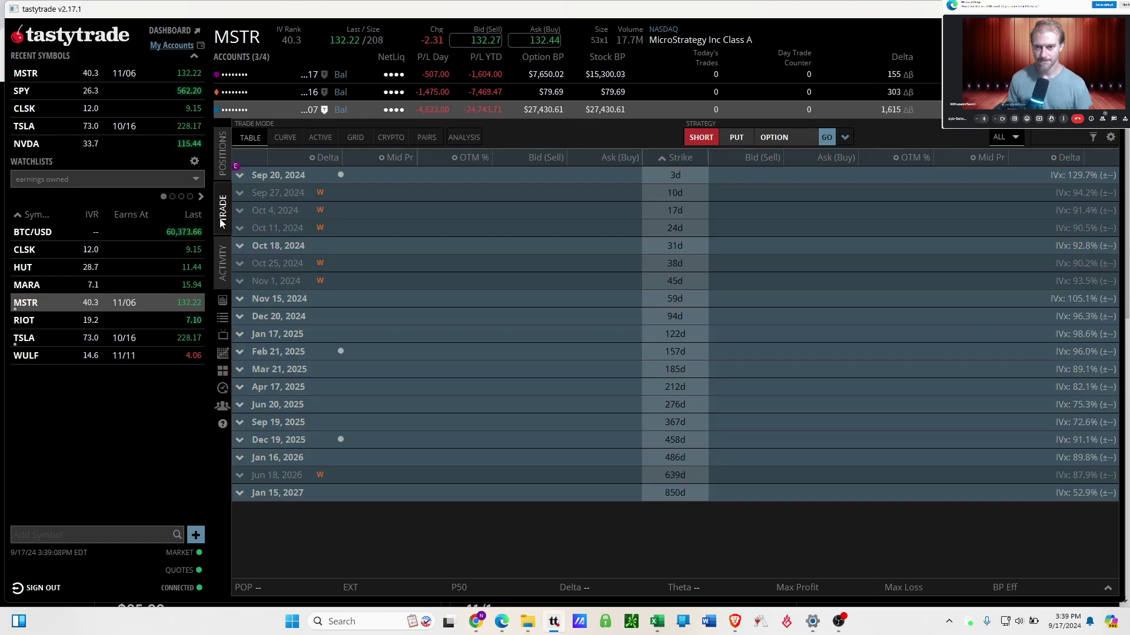
click(308, 283)
mouse_move(476, 612)
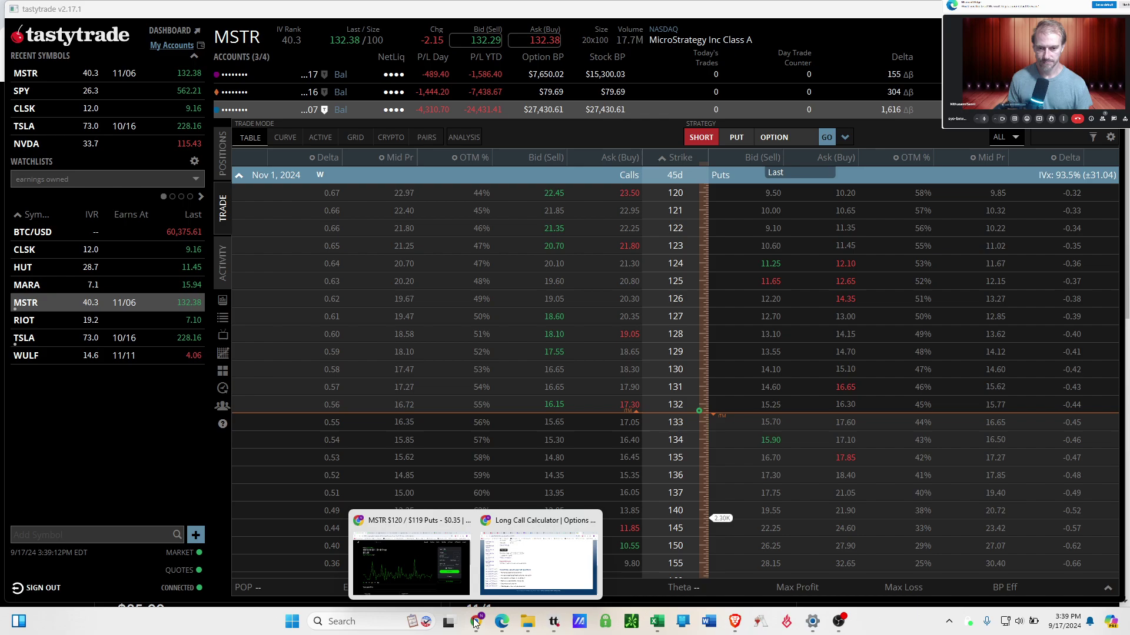
click(446, 584)
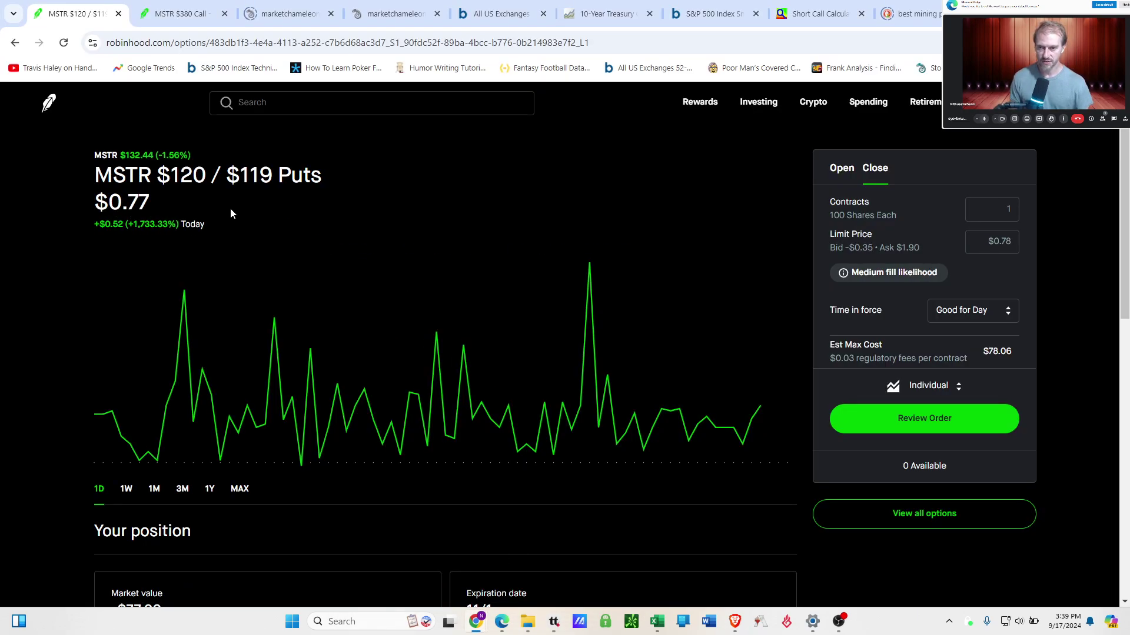
Step: Go from the MSTR stock page to its options chain and choose the November 1 (45d) expiration
click(175, 156)
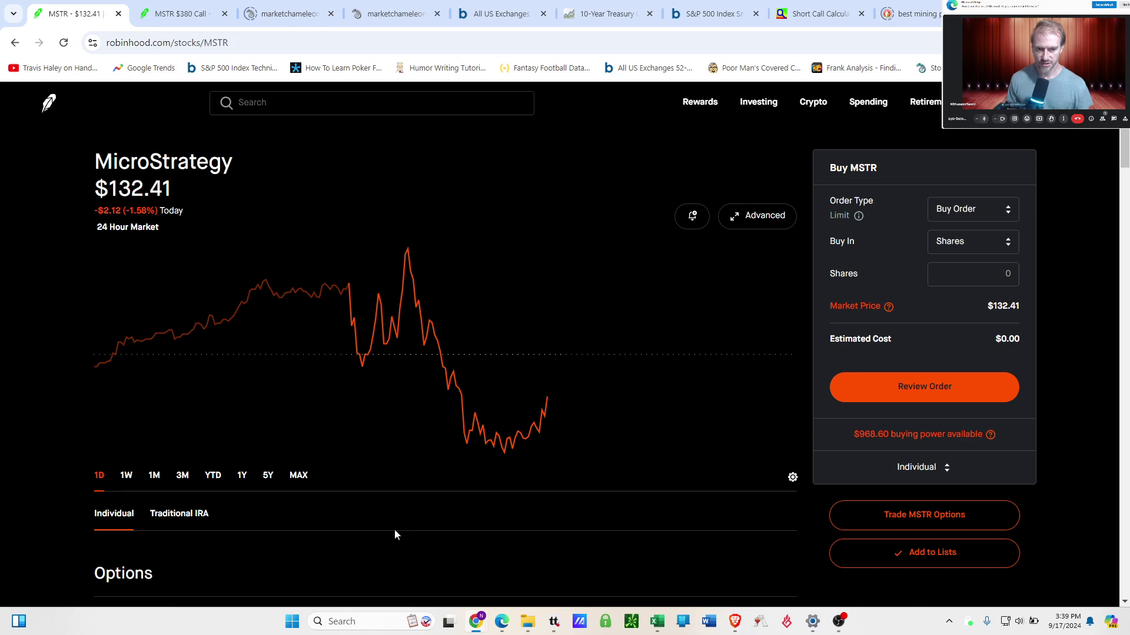
click(841, 515)
click(496, 217)
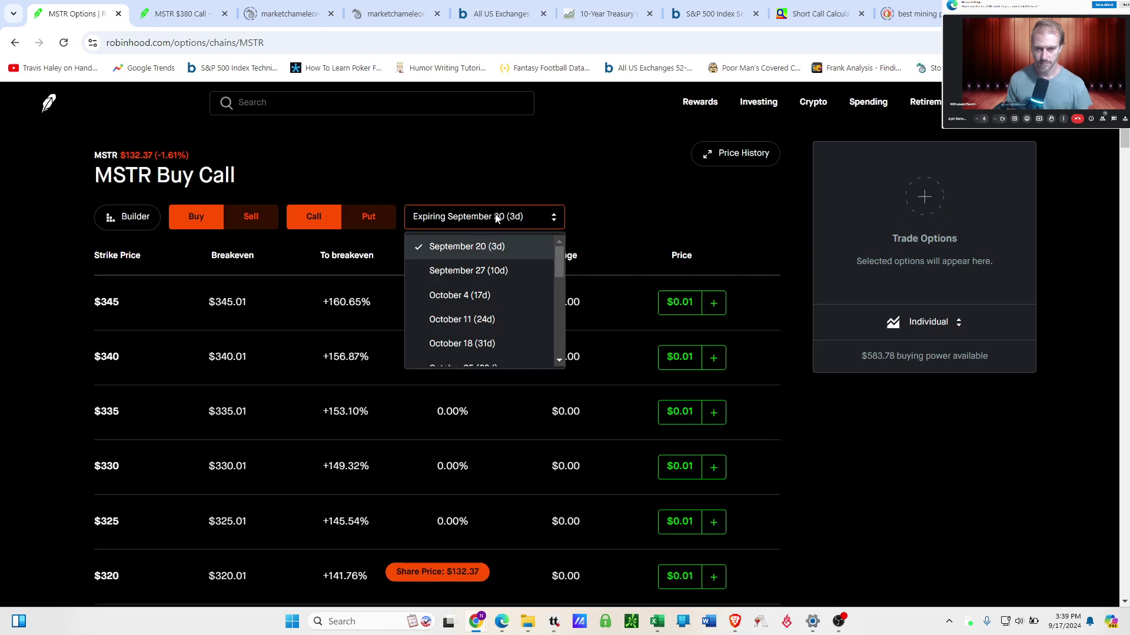
scroll(494, 309, down, 2)
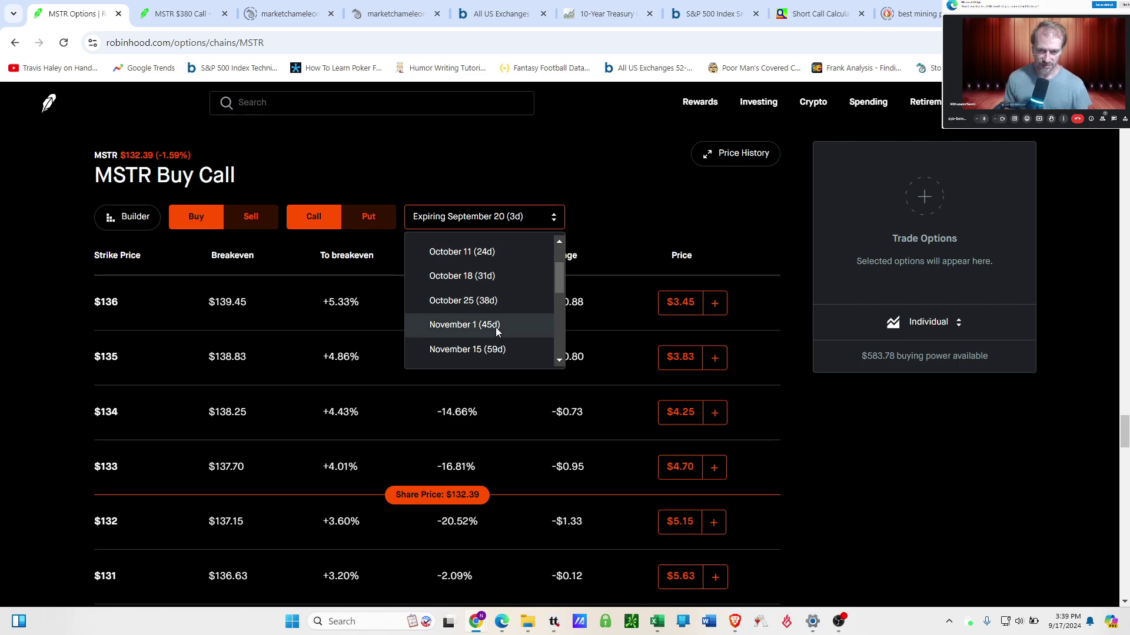
click(495, 327)
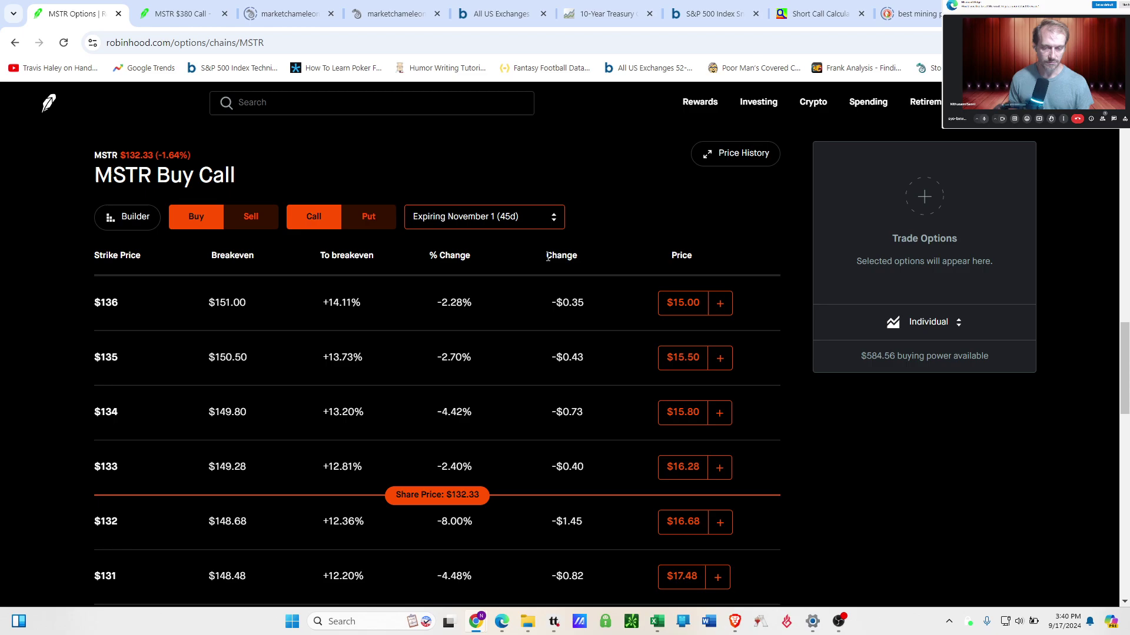
click(503, 255)
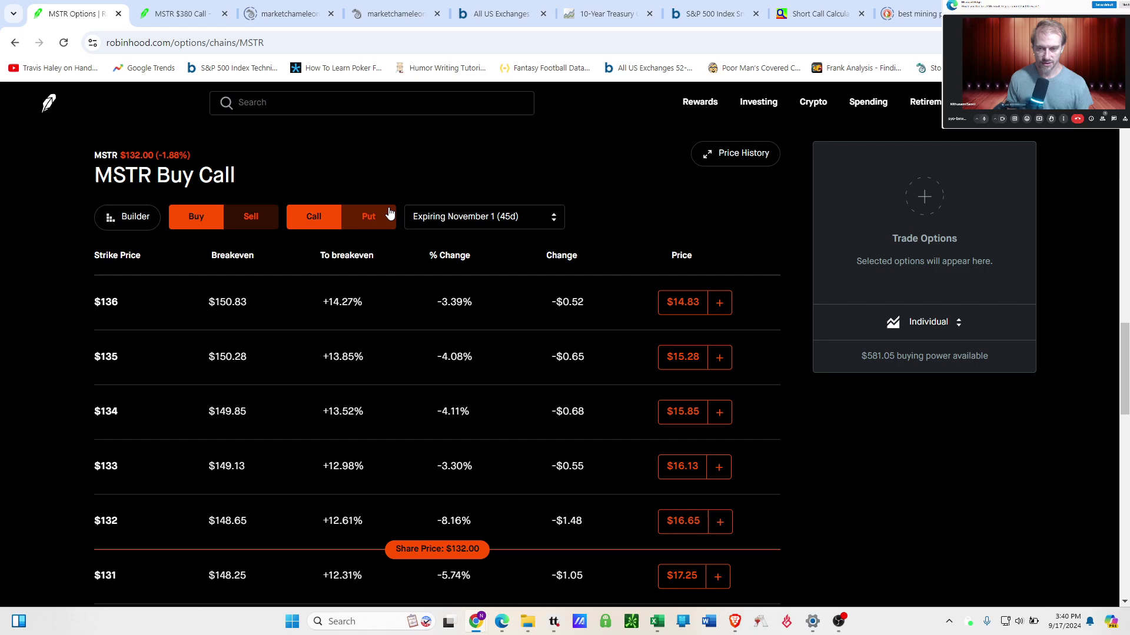
Step: In tastytrade's positions list, select the MSTR Feb 21 380 and Dec 19 380 call rows
click(554, 622)
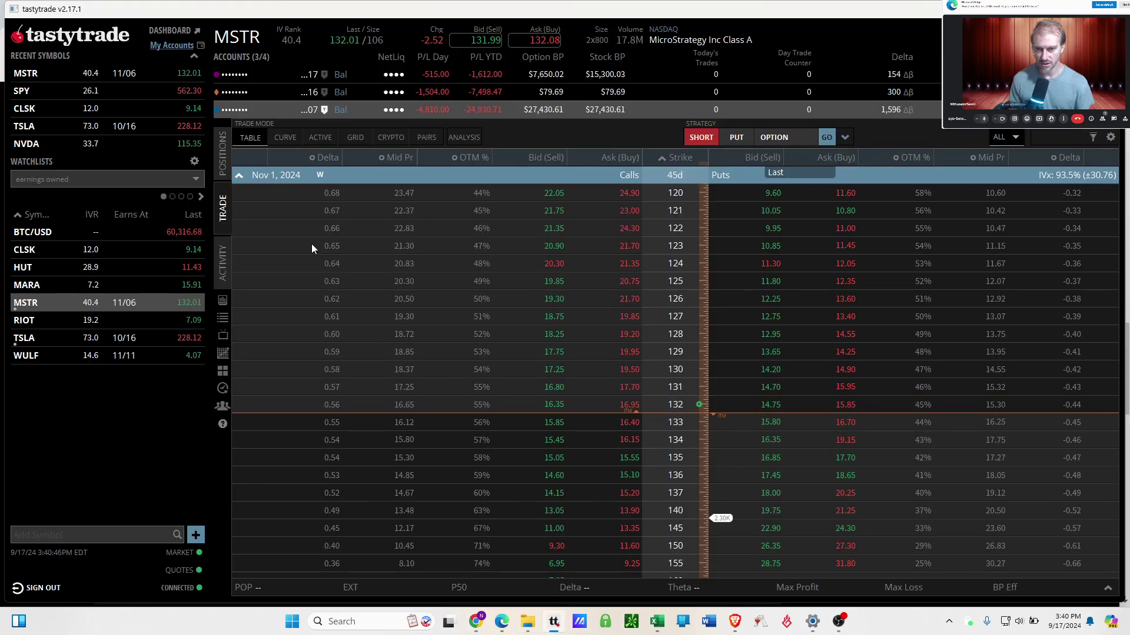
click(223, 172)
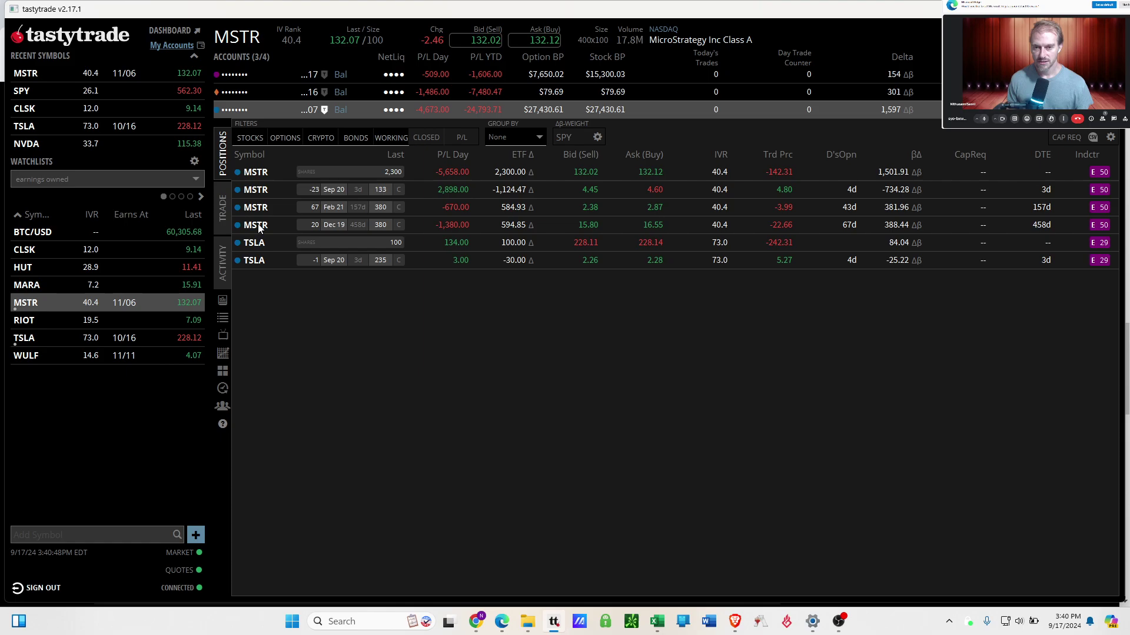
click(274, 189)
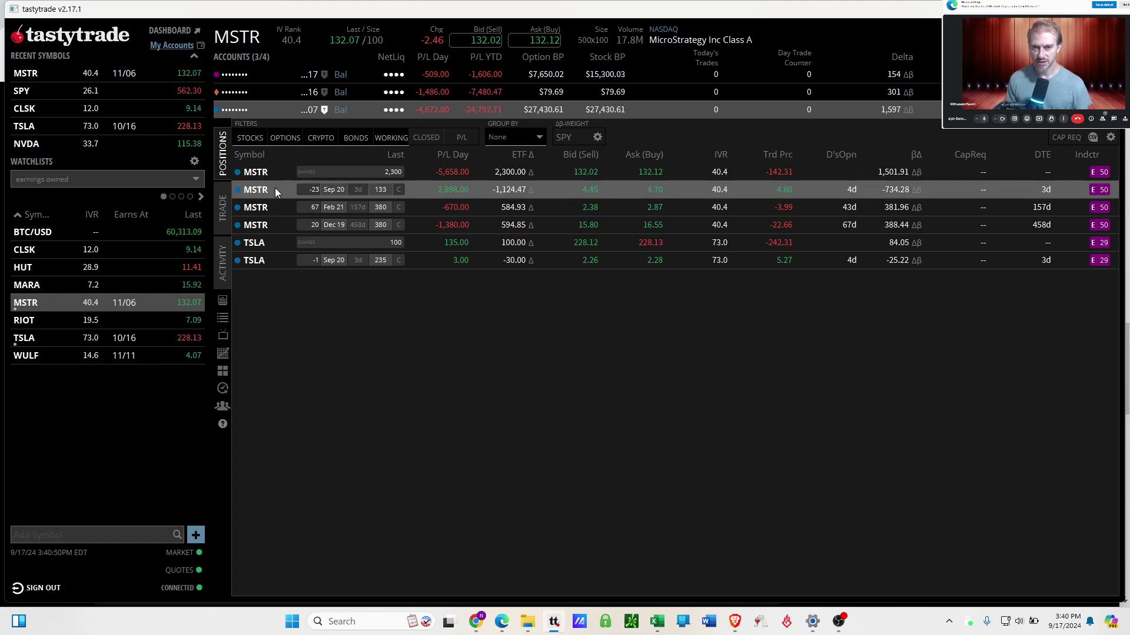
click(277, 190)
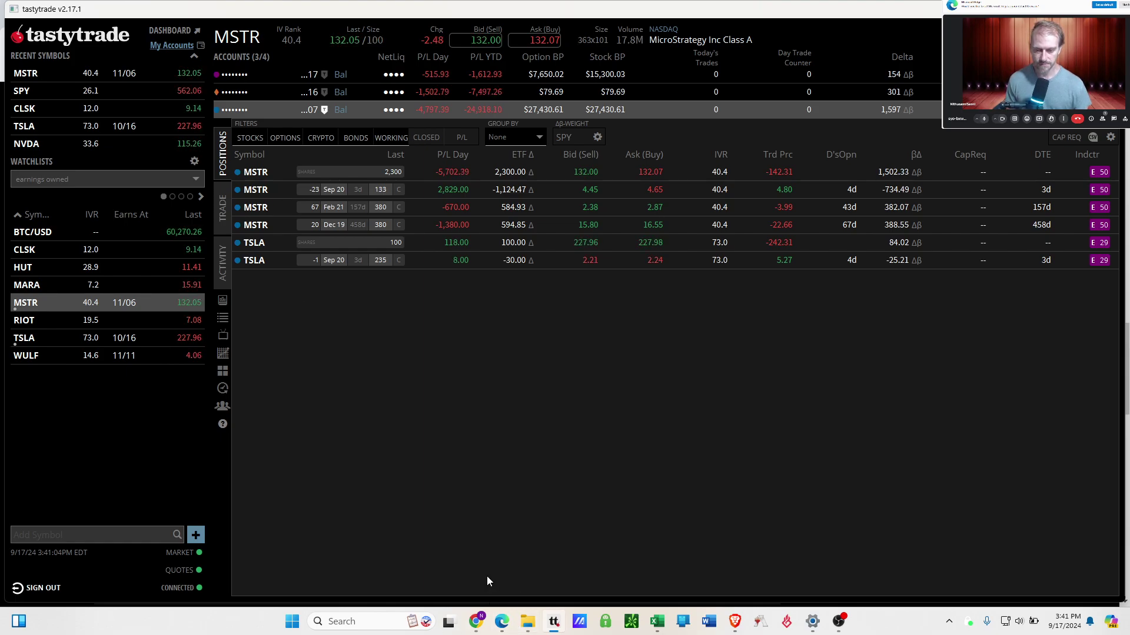
click(283, 207)
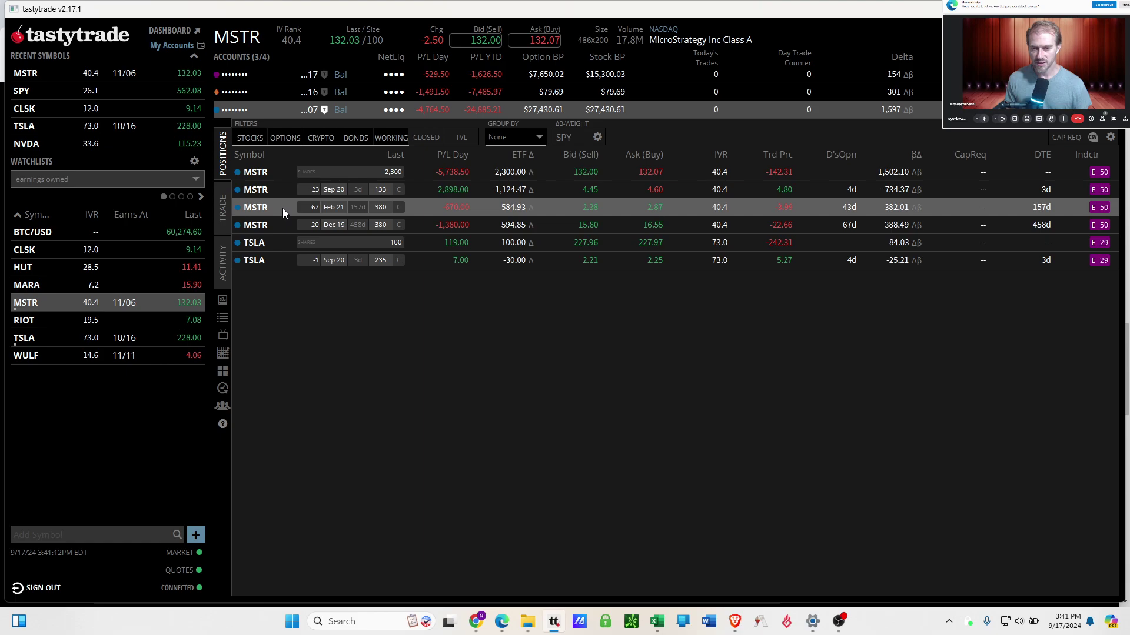
shift+click(284, 224)
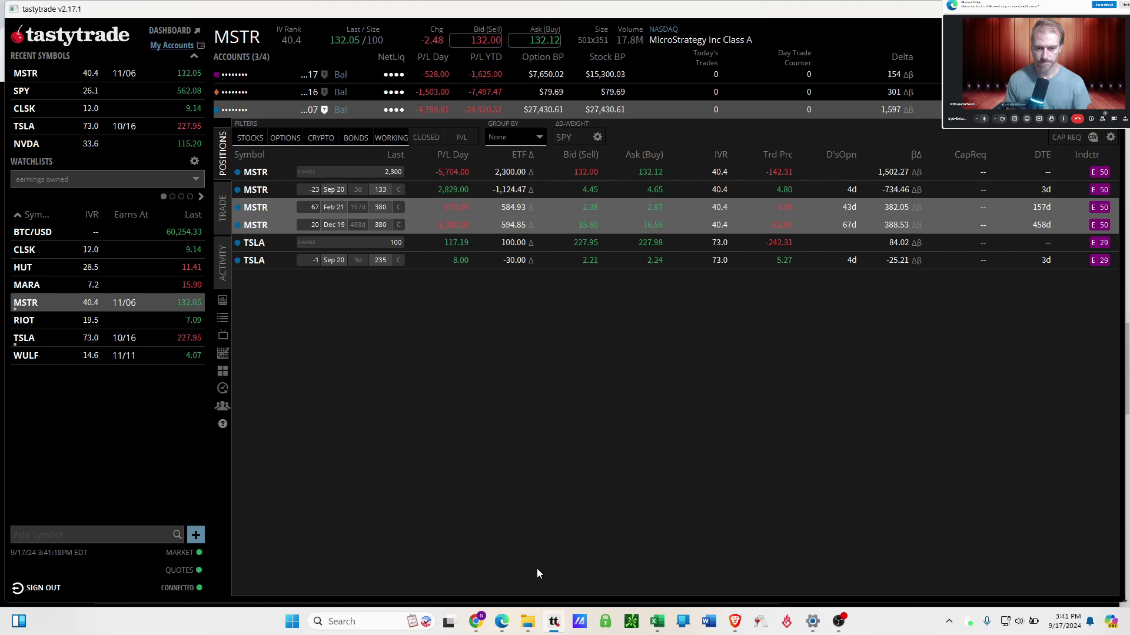
Step: Switch to the Long Call calculator page and reload it
mouse_move(477, 621)
mouse_move(471, 581)
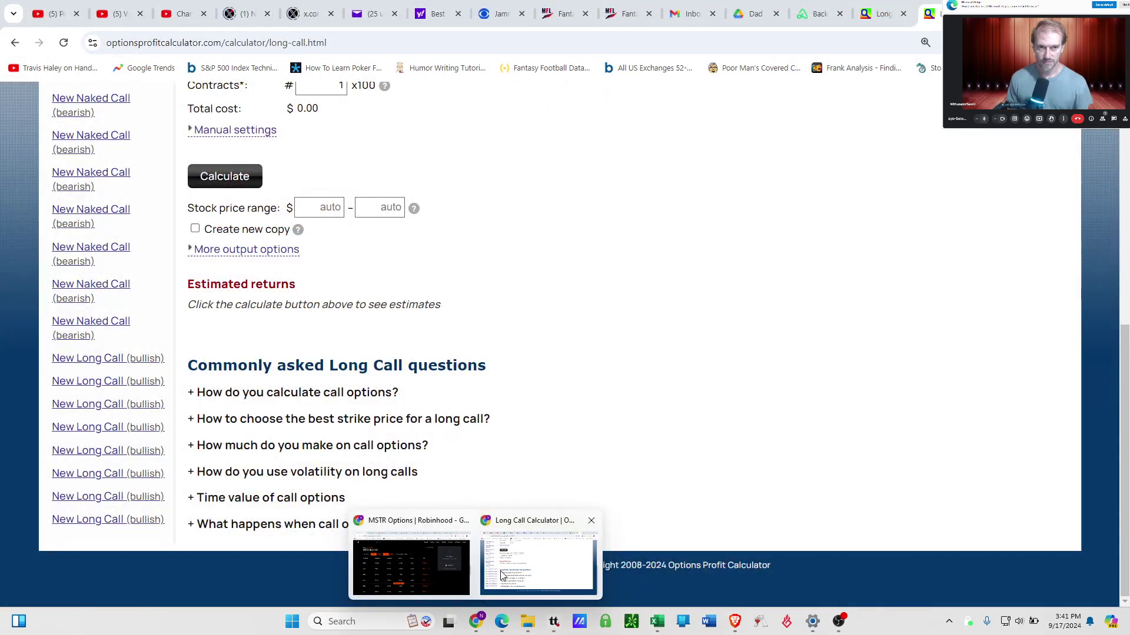
click(501, 570)
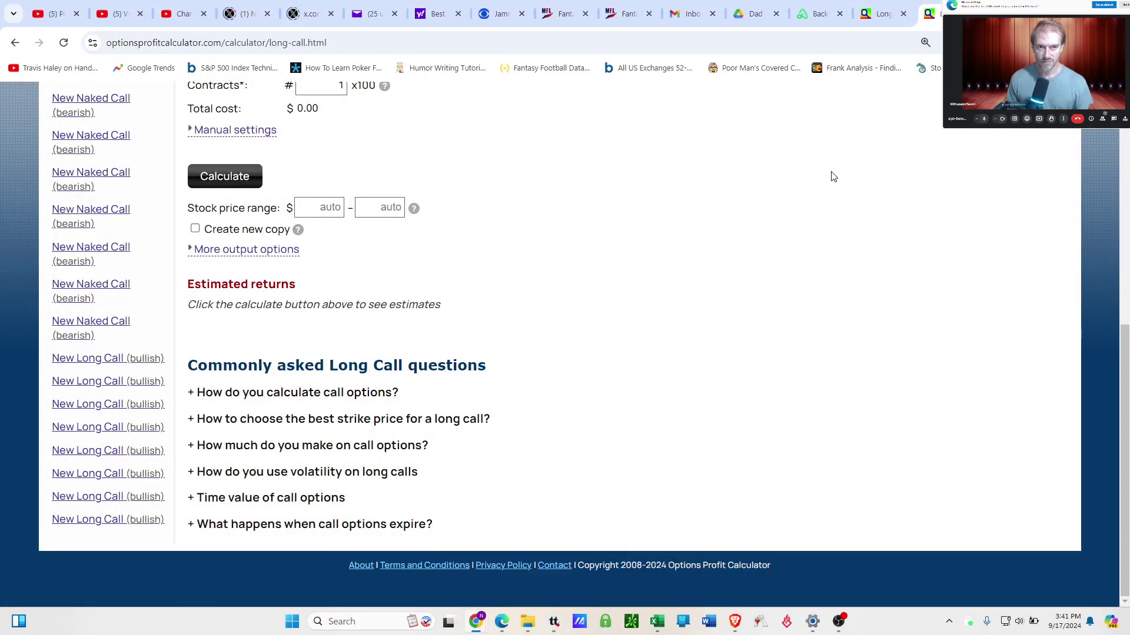
key(F5)
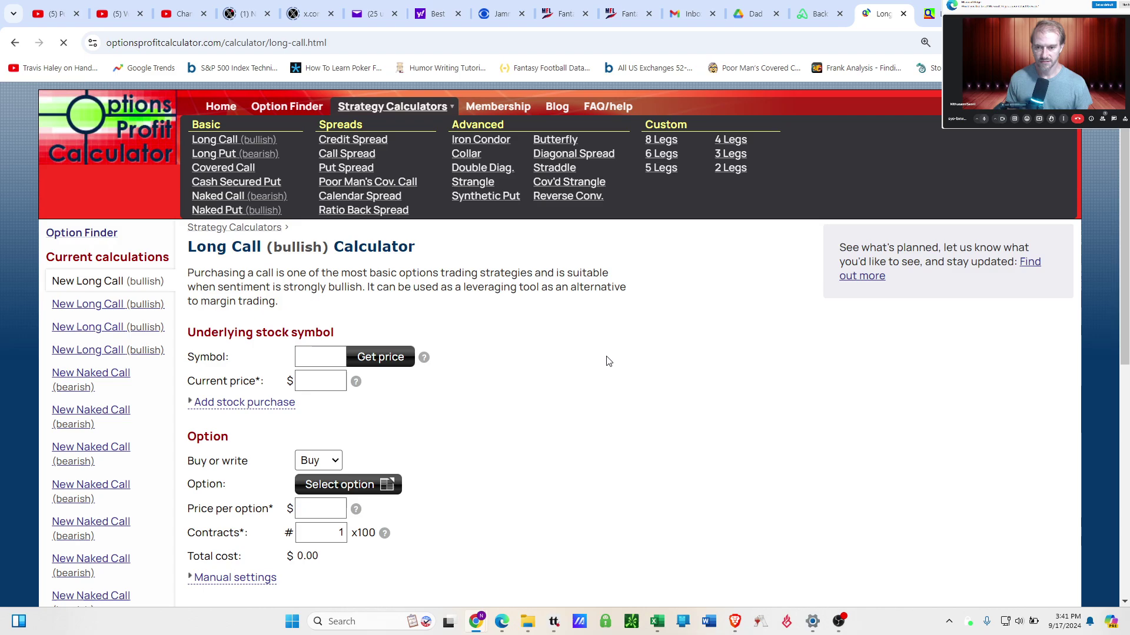
scroll(361, 359, down, 1)
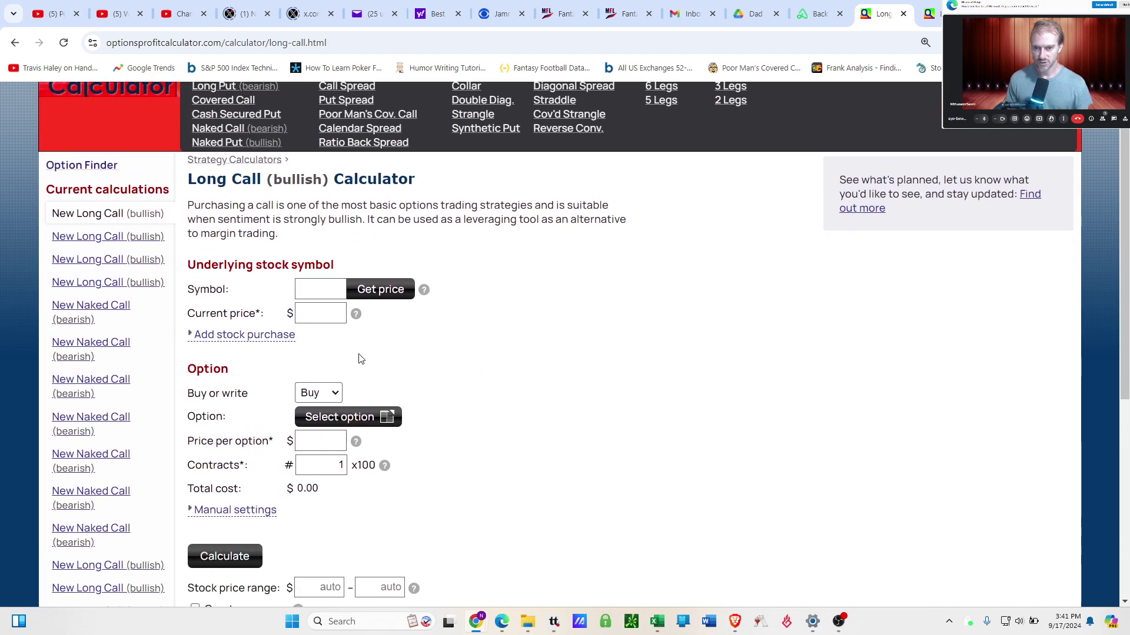
Step: Enter symbol MSTR, fetch its price, and pick the 21st Feb 2025 $380 call
click(330, 288)
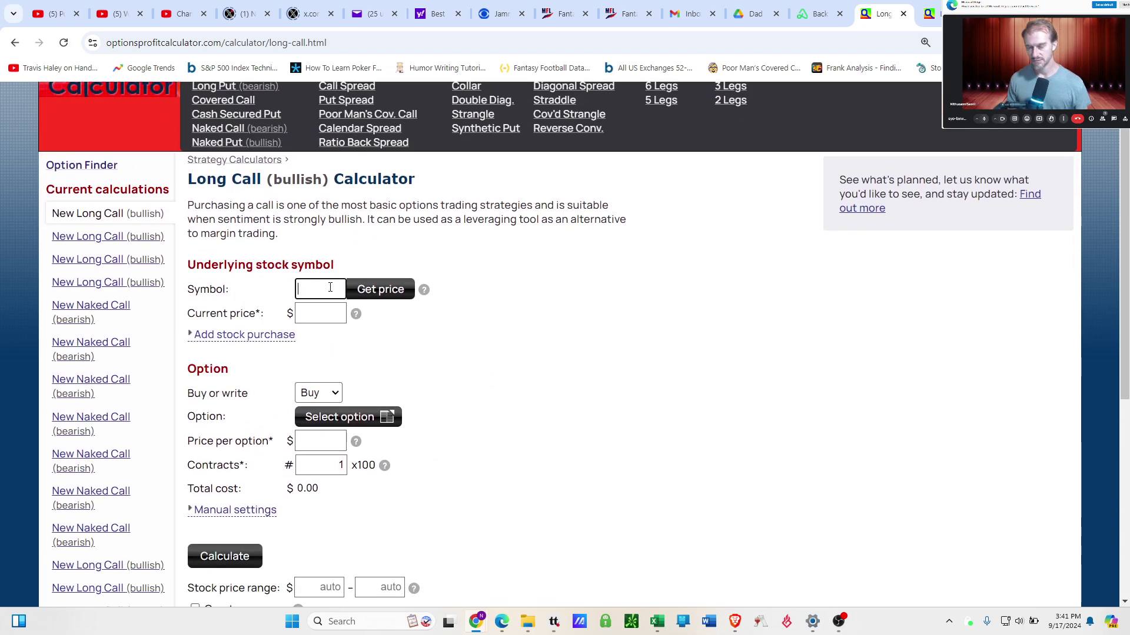
text(mstr)
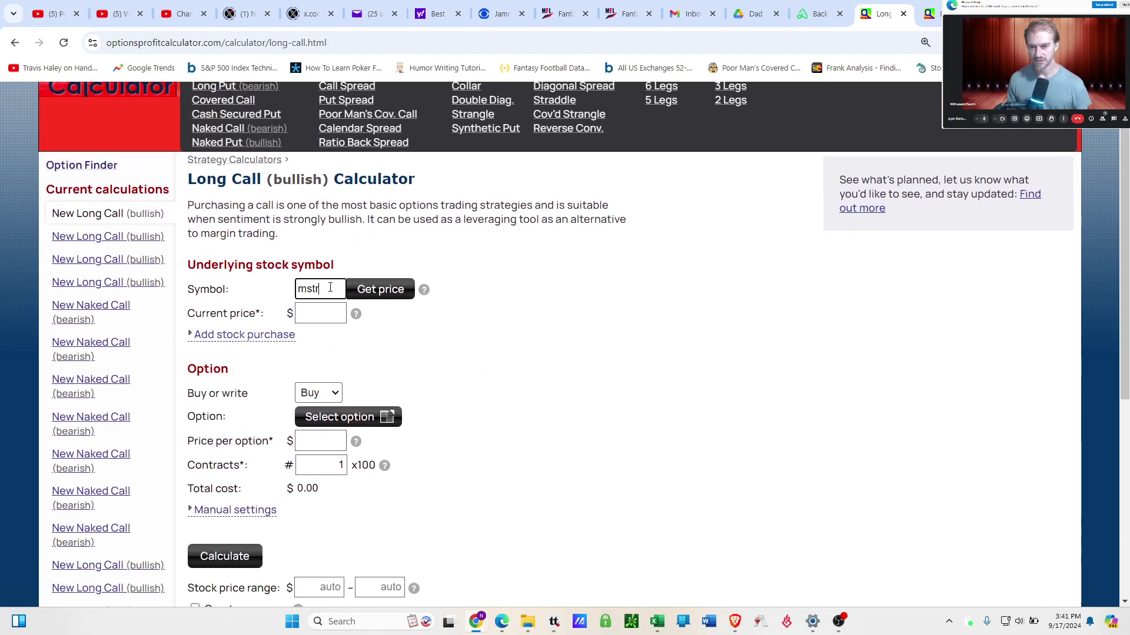
click(367, 289)
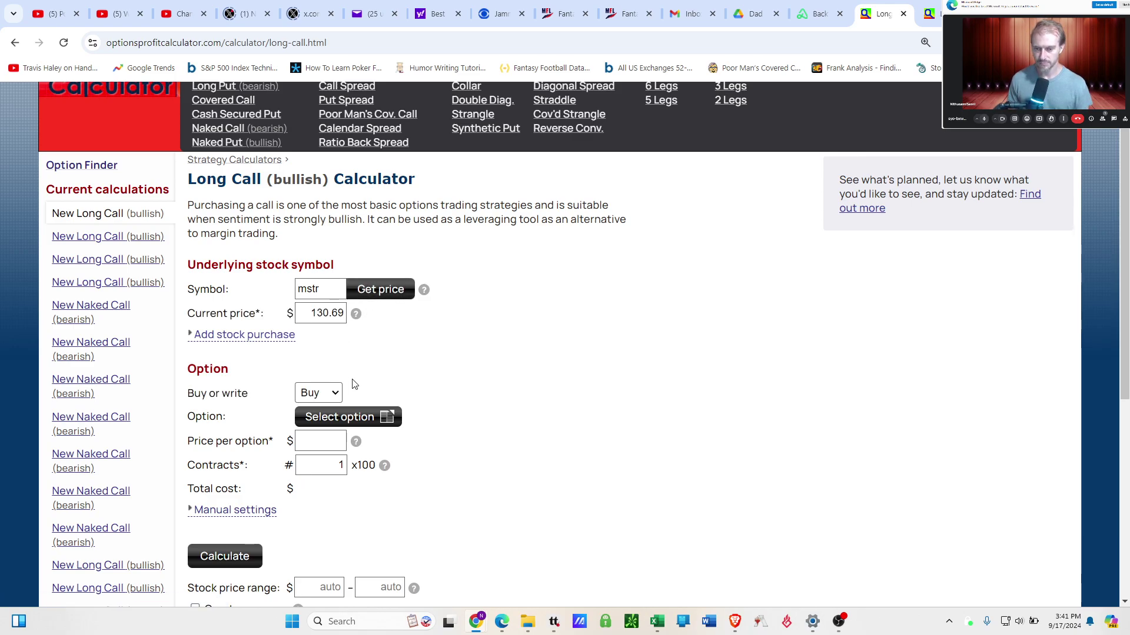
click(336, 418)
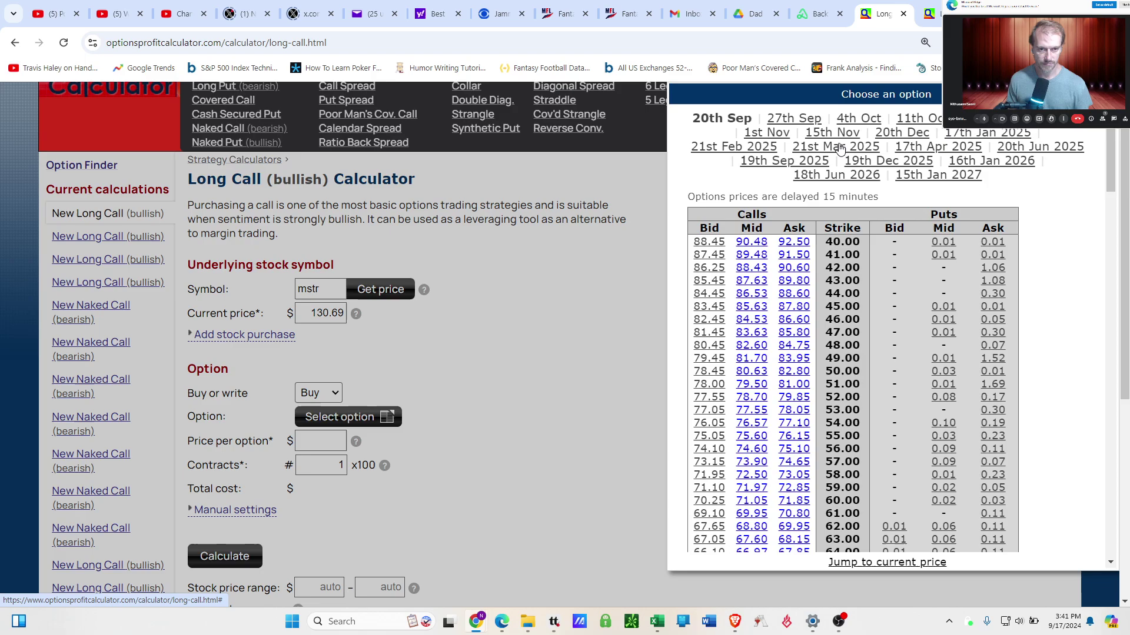
click(768, 151)
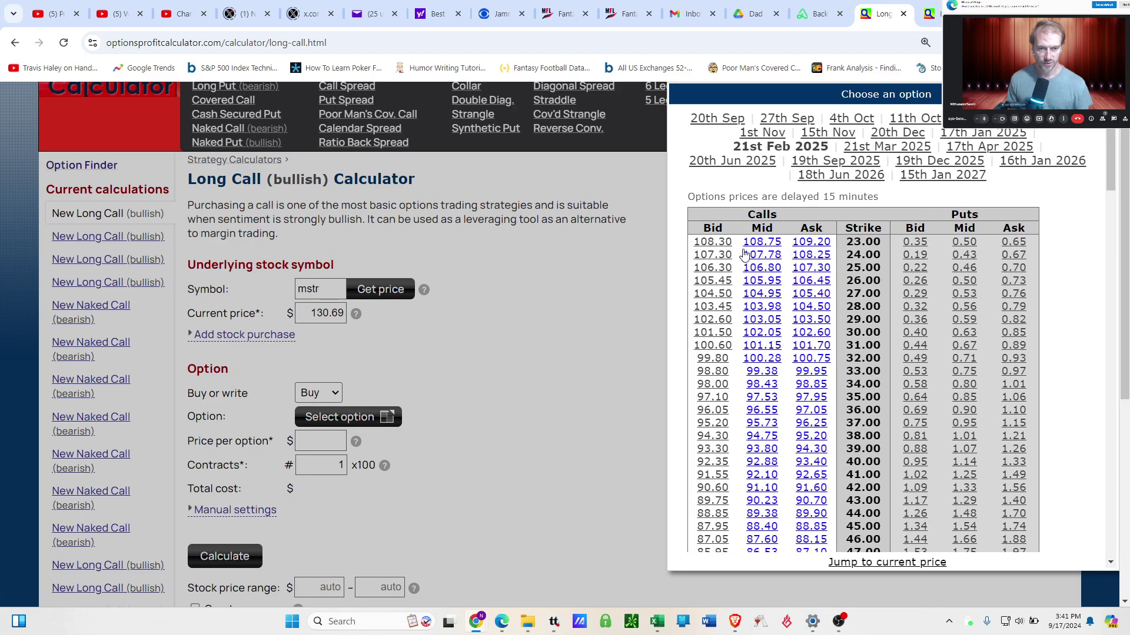
scroll(759, 283, down, 20)
scroll(767, 312, down, 10)
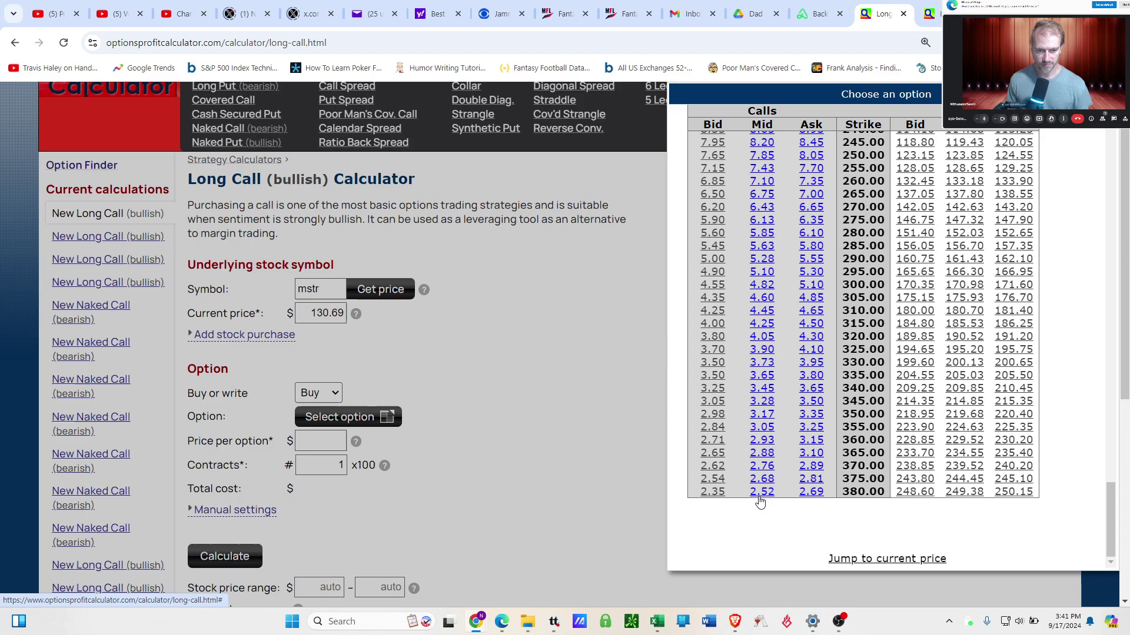
click(760, 494)
Step: Review the Feb call form, then move to the second, blank calculator copy
scroll(339, 496, down, 1)
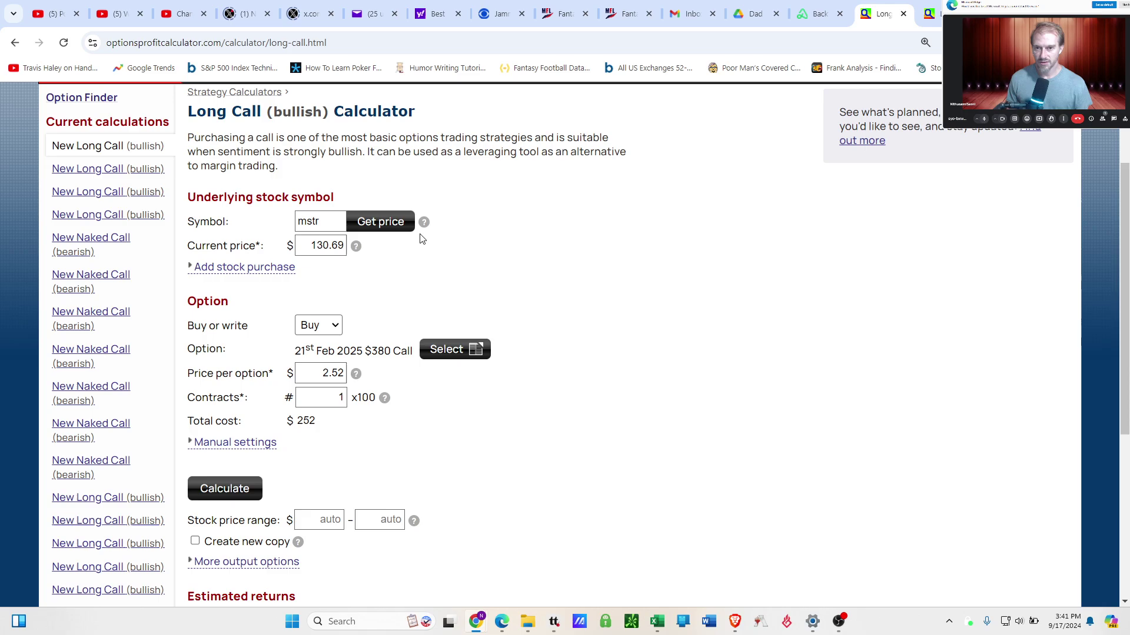
scroll(436, 253, up, 2)
scroll(445, 260, down, 2)
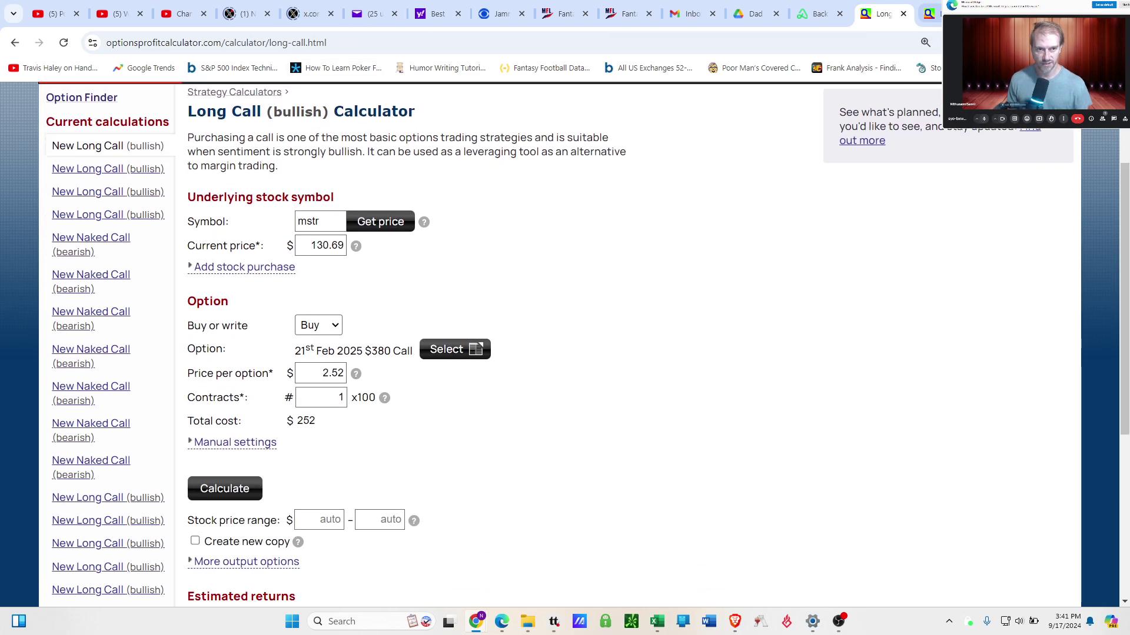
click(930, 13)
scroll(528, 167, up, 7)
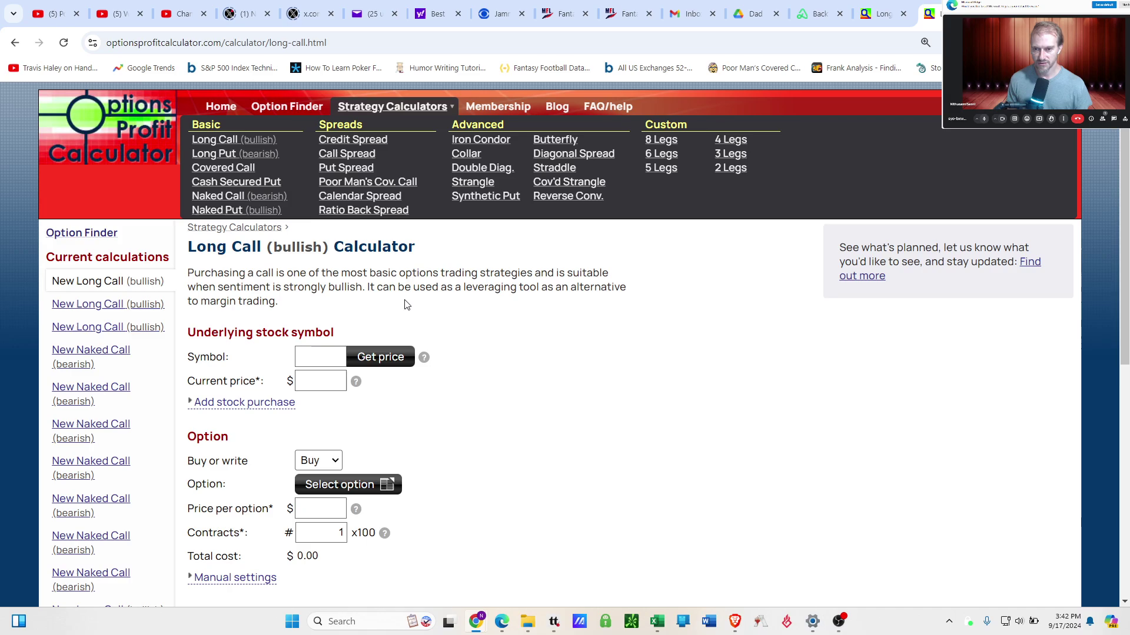
Step: Enter symbol MSTR and fetch its current $130.69 share price
click(329, 353)
click(363, 360)
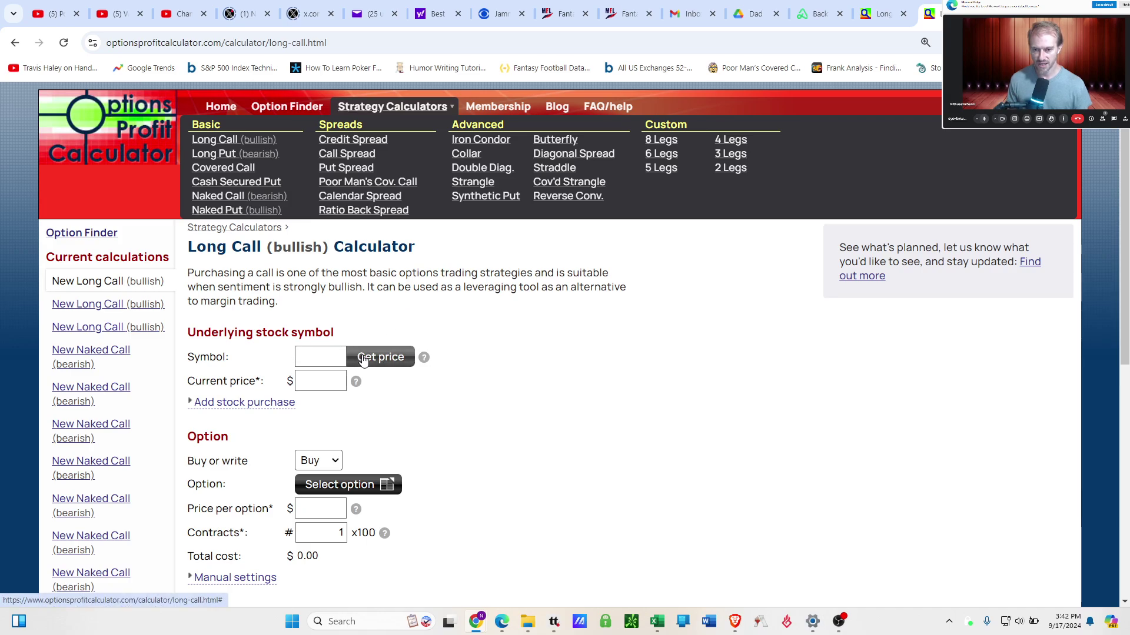
click(330, 352)
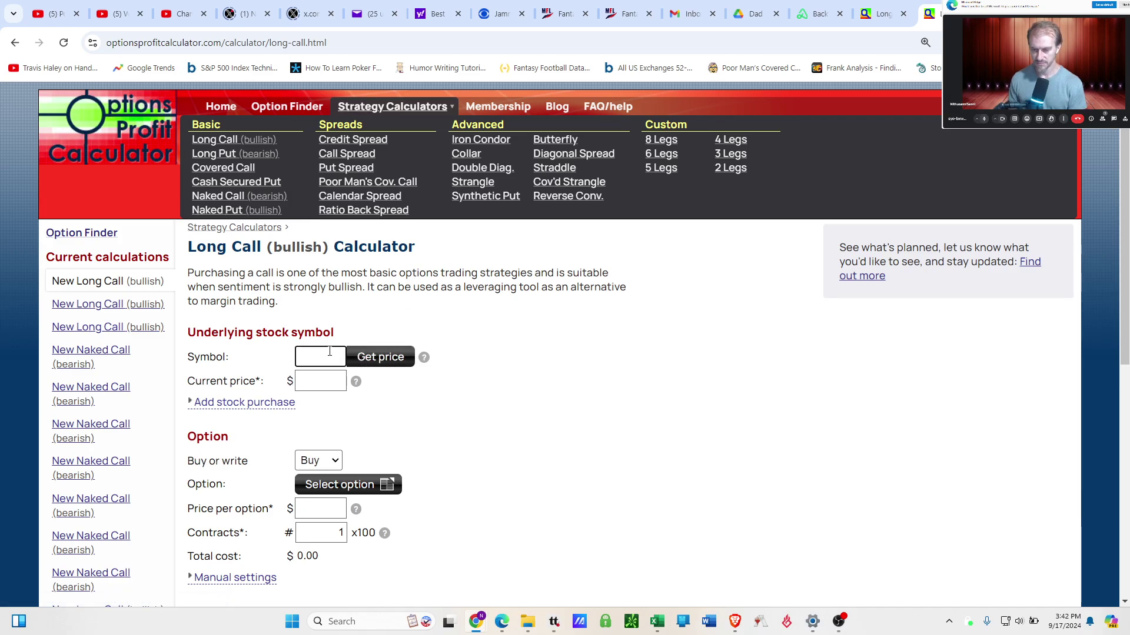
text(mstr)
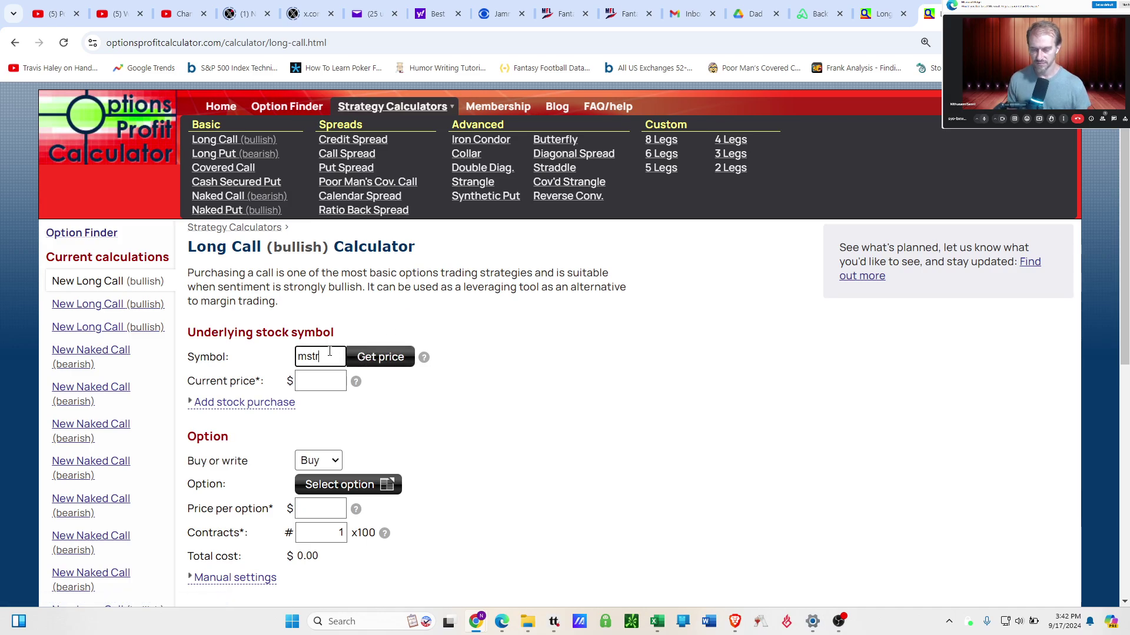
click(364, 360)
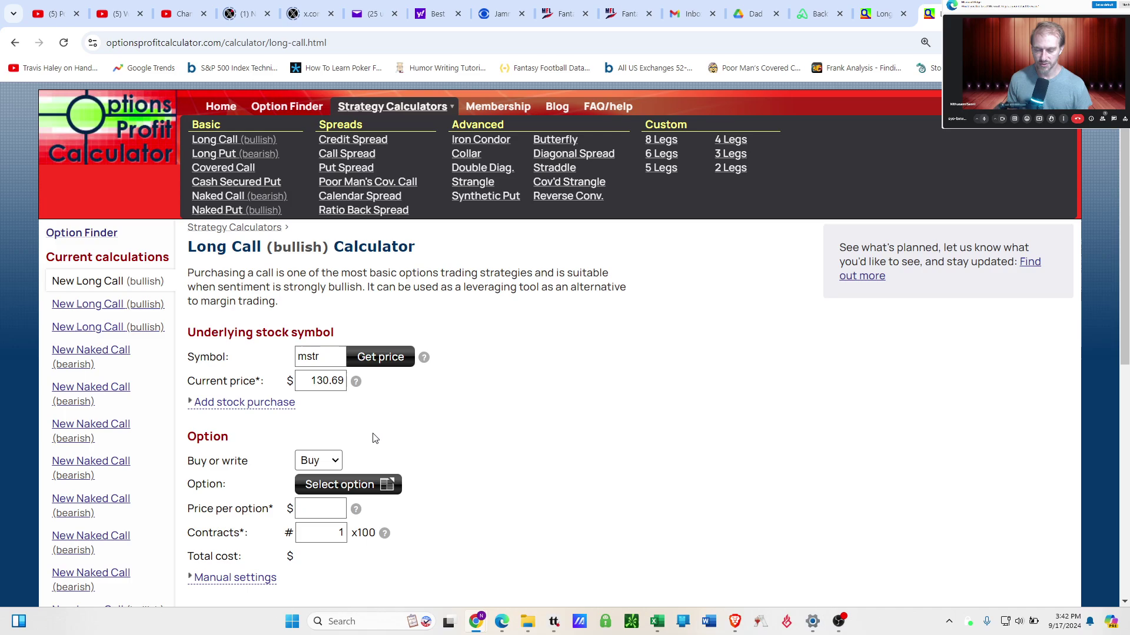
Step: Select the 19th Dec 2025 $380 call at 16.02 mid price, totalling $1,602
click(363, 483)
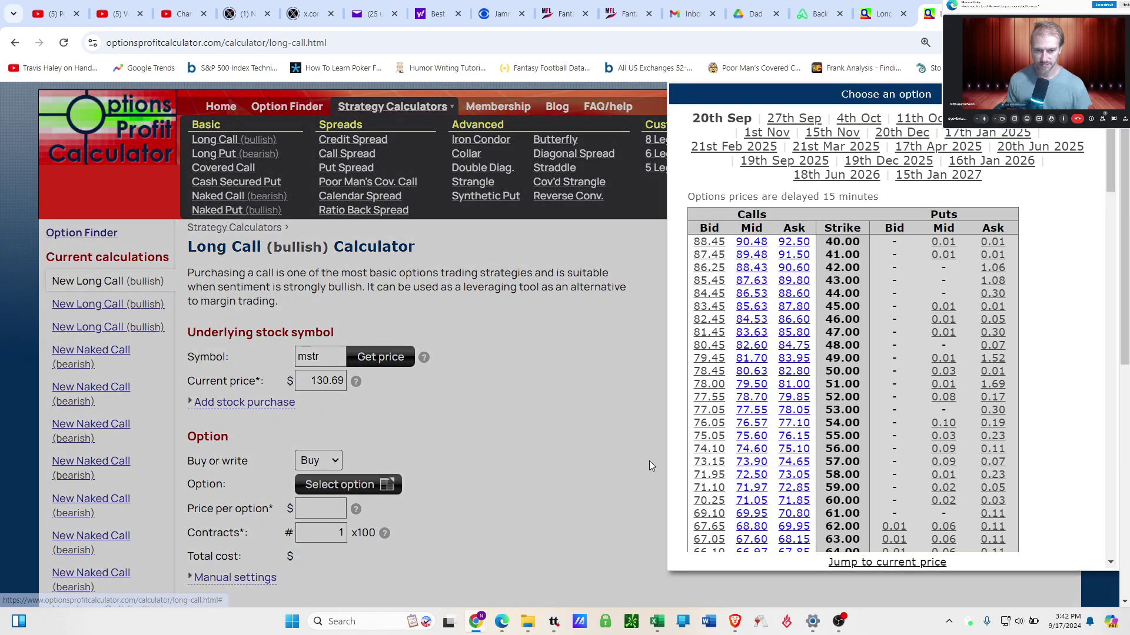
click(893, 174)
scroll(753, 385, down, 15)
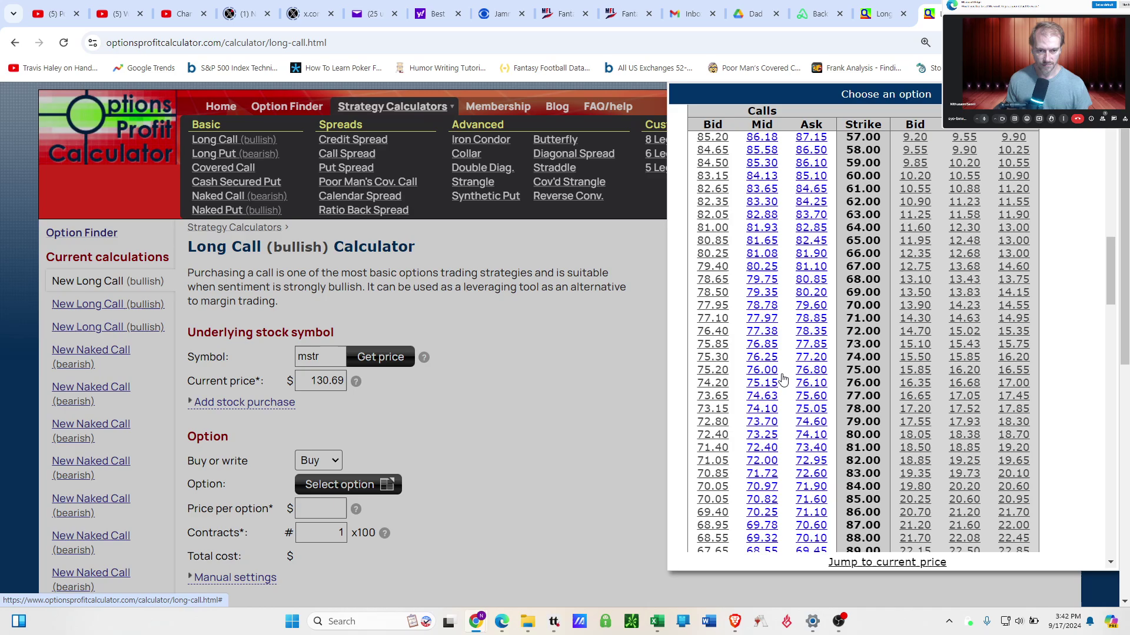
scroll(752, 385, down, 20)
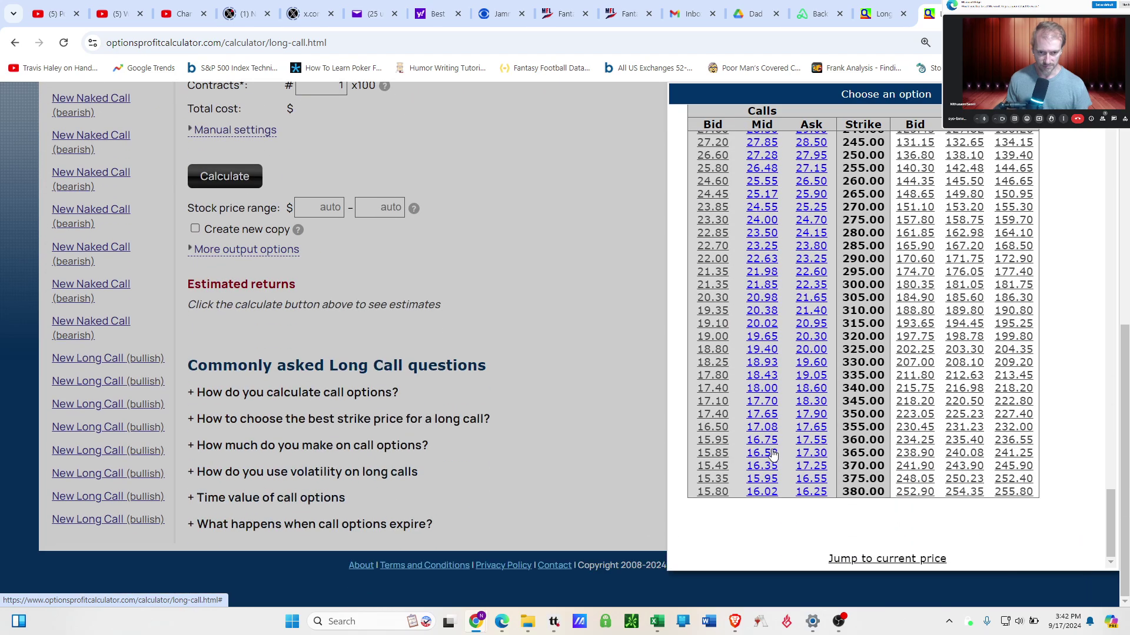
click(764, 494)
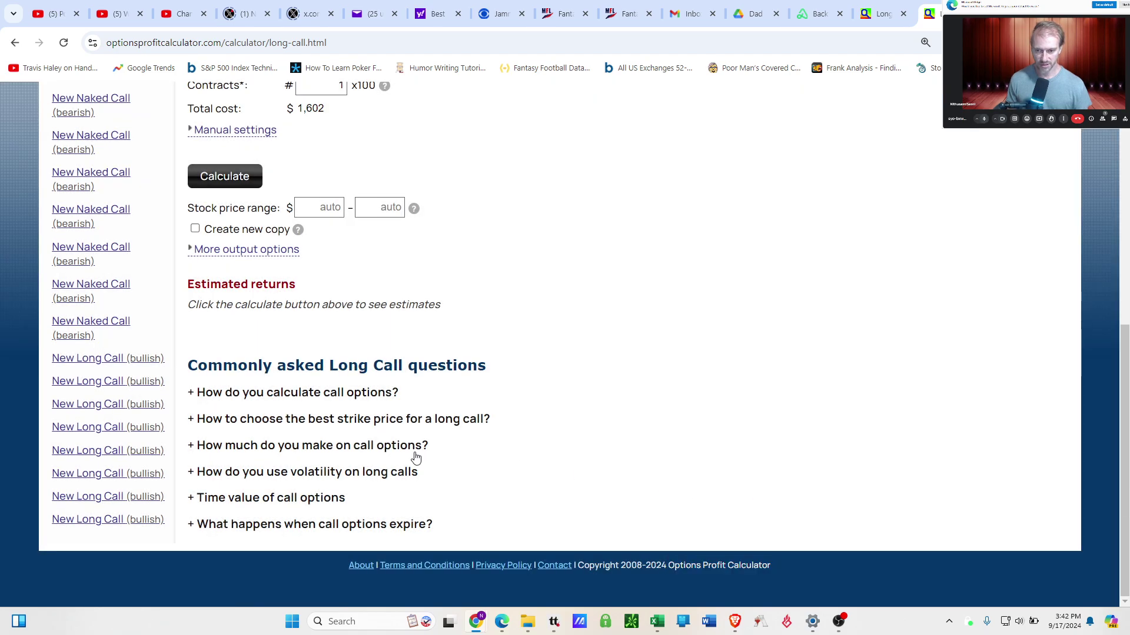
scroll(247, 356, up, 5)
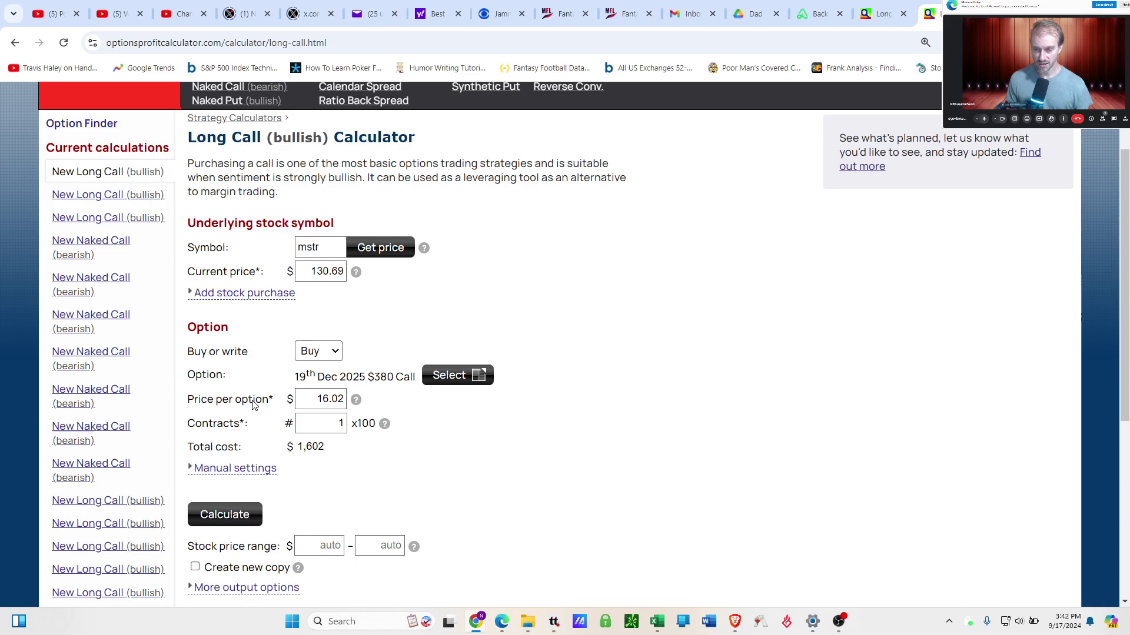
scroll(256, 469, down, 1)
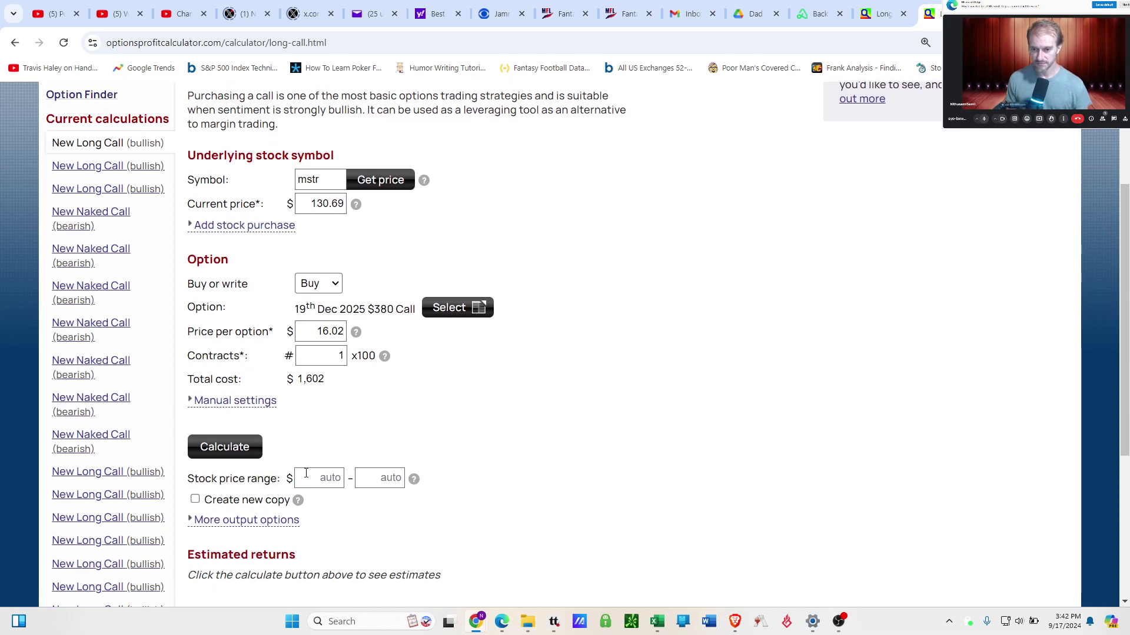
click(373, 482)
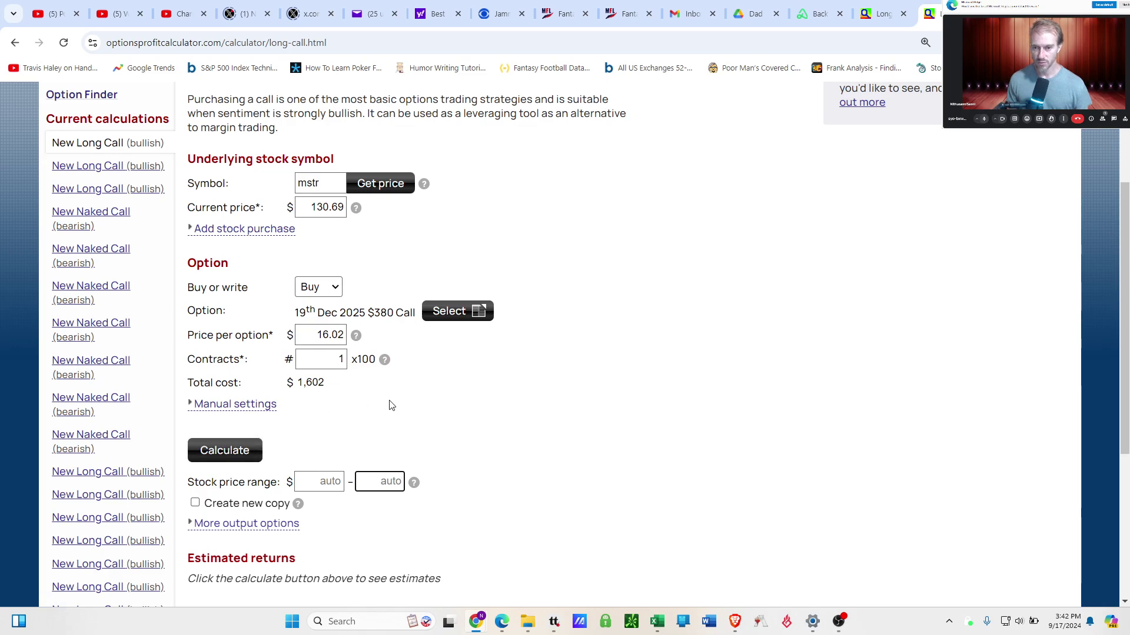
scroll(389, 405, up, 2)
scroll(389, 406, down, 1)
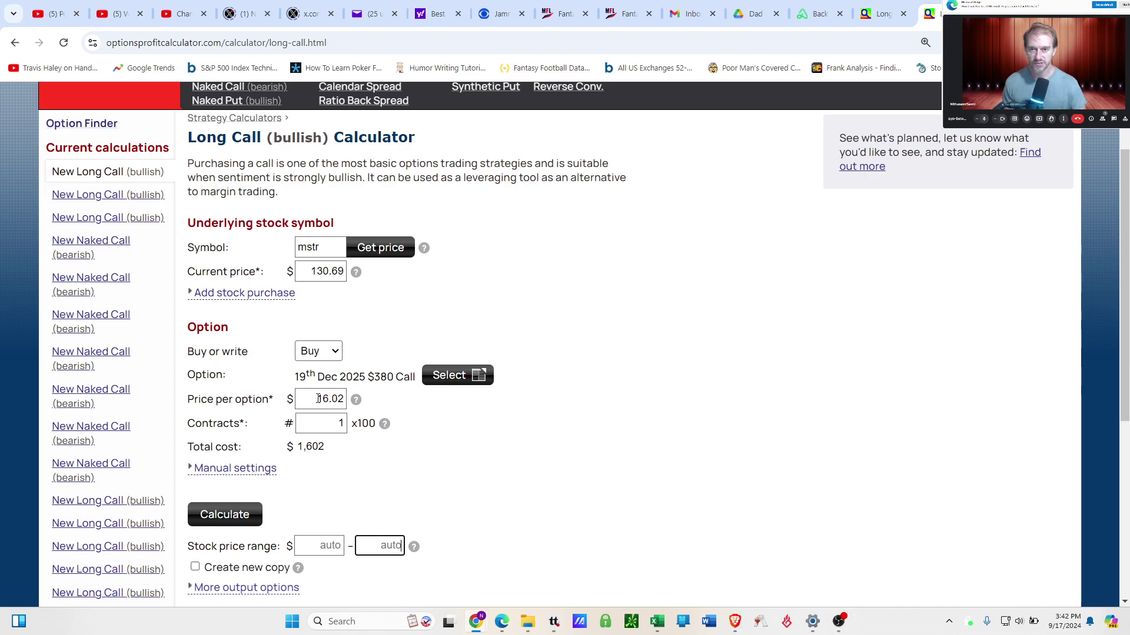
Step: Set the Dec 2025 $380 call to 5 contracts and calculate: $8,010 cost, $396 breakeven
click(883, 17)
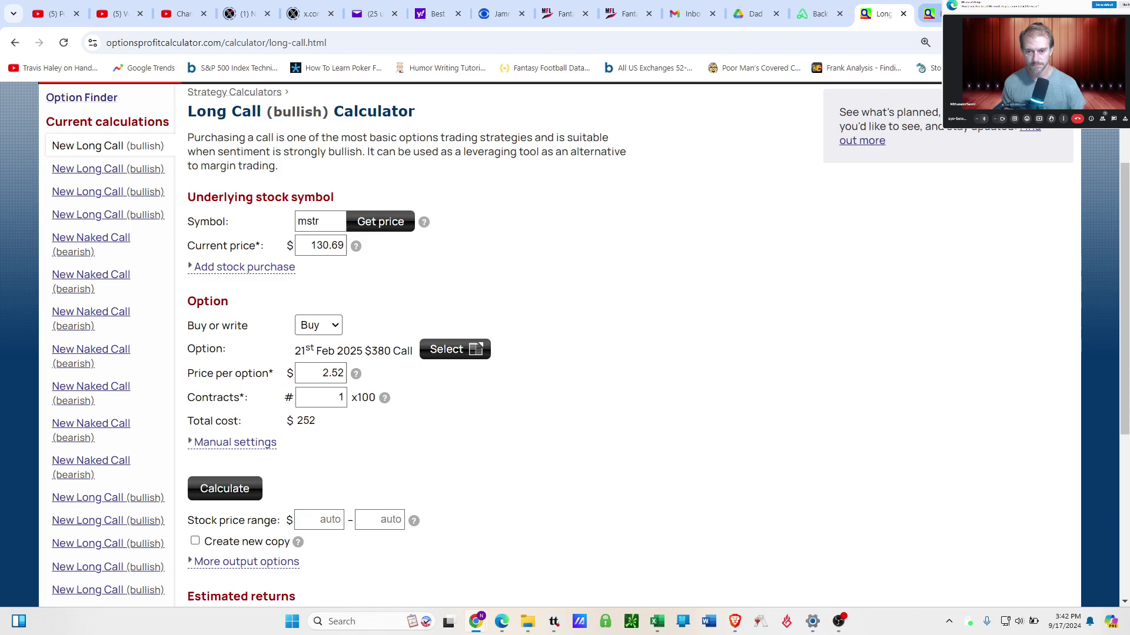
click(930, 14)
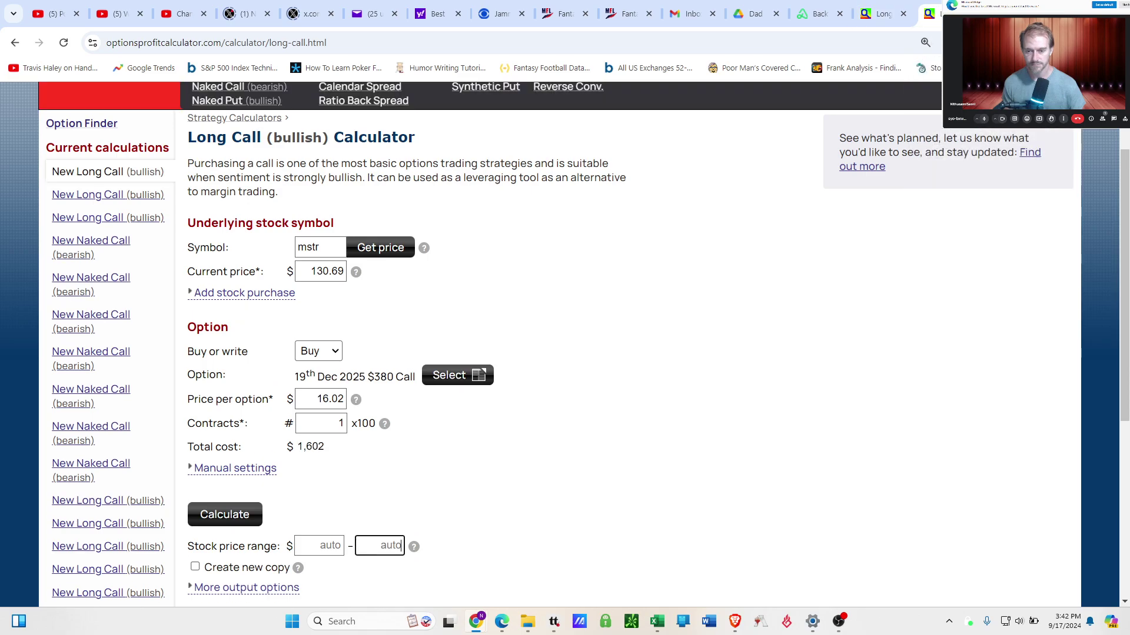
double_click(328, 428)
text(5)
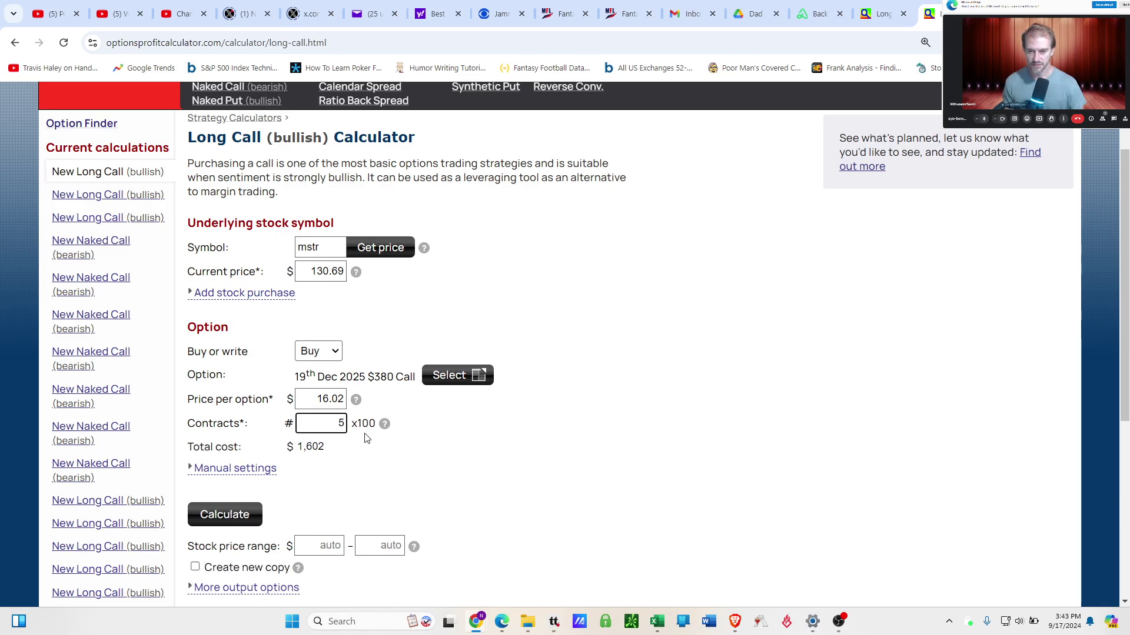
click(250, 514)
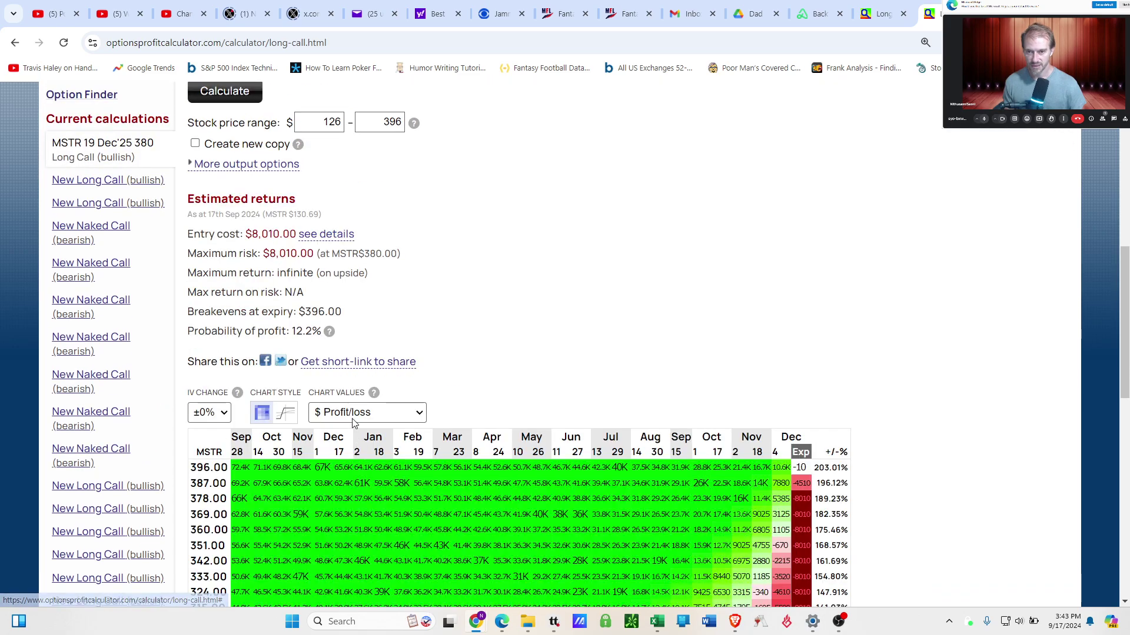
scroll(330, 322, up, 2)
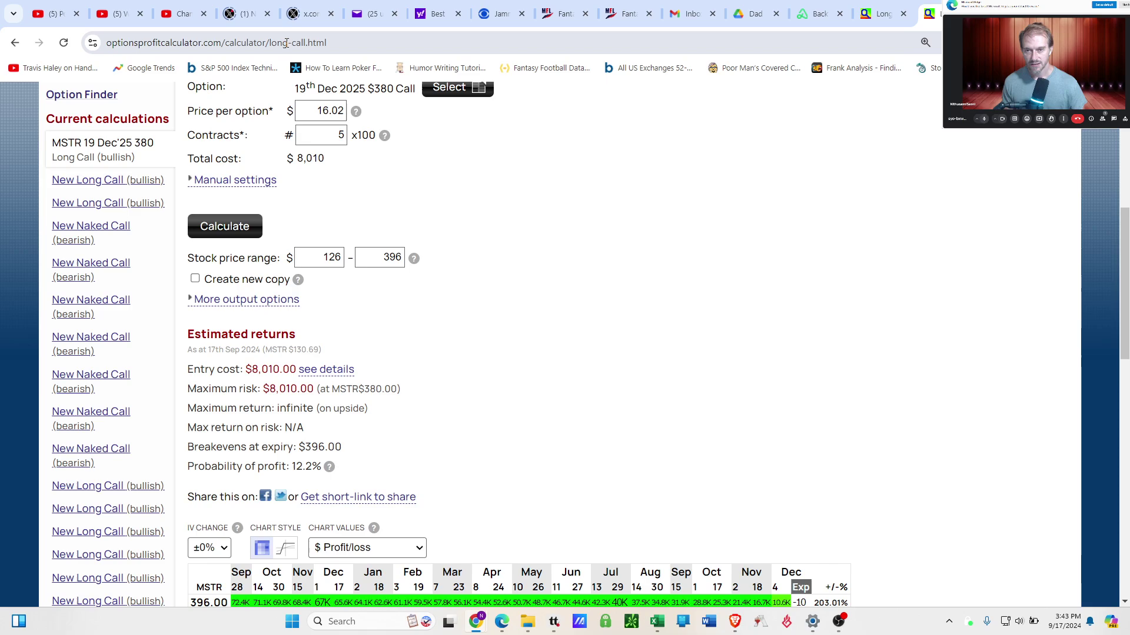
Step: Set the Feb 2025 $380 call to 32 contracts ($8,064) and calculate its returns
click(886, 17)
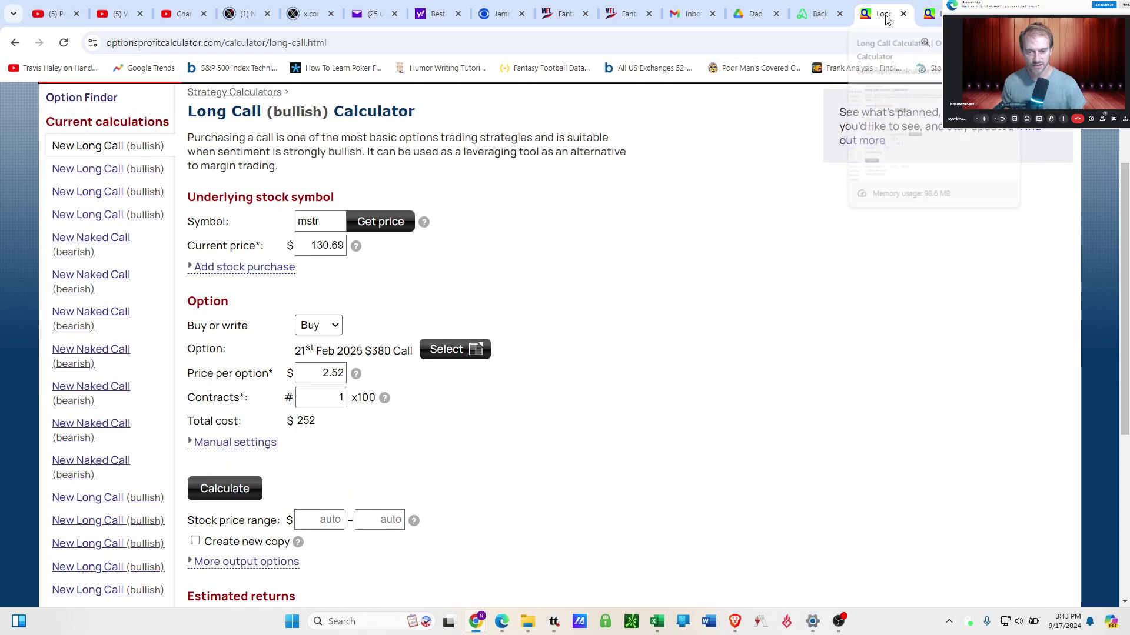
click(337, 396)
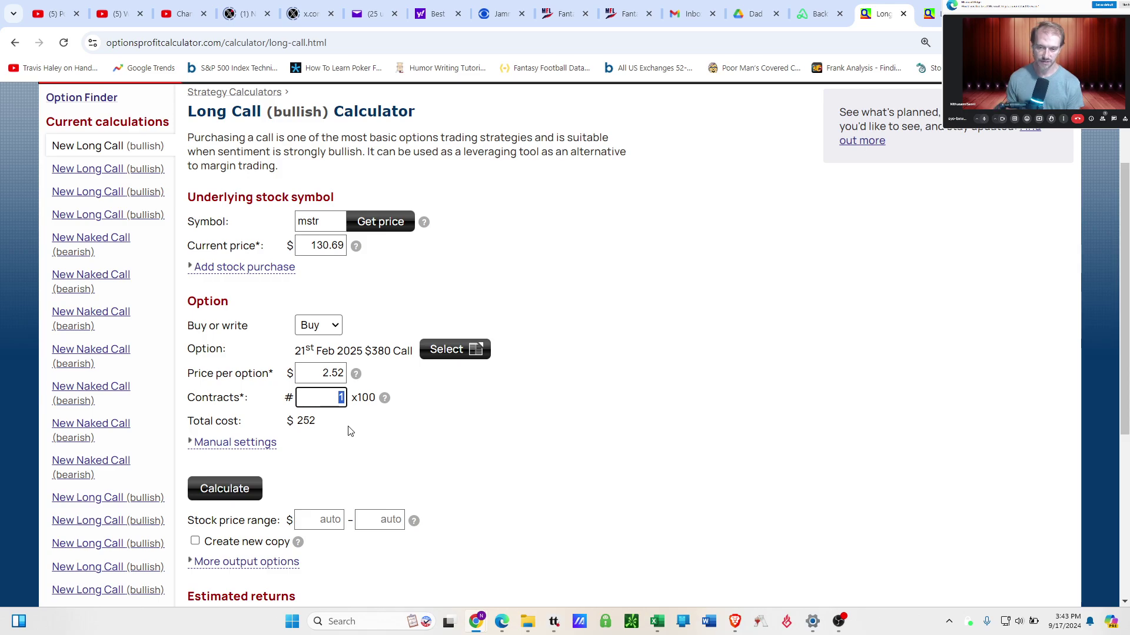
text(16)
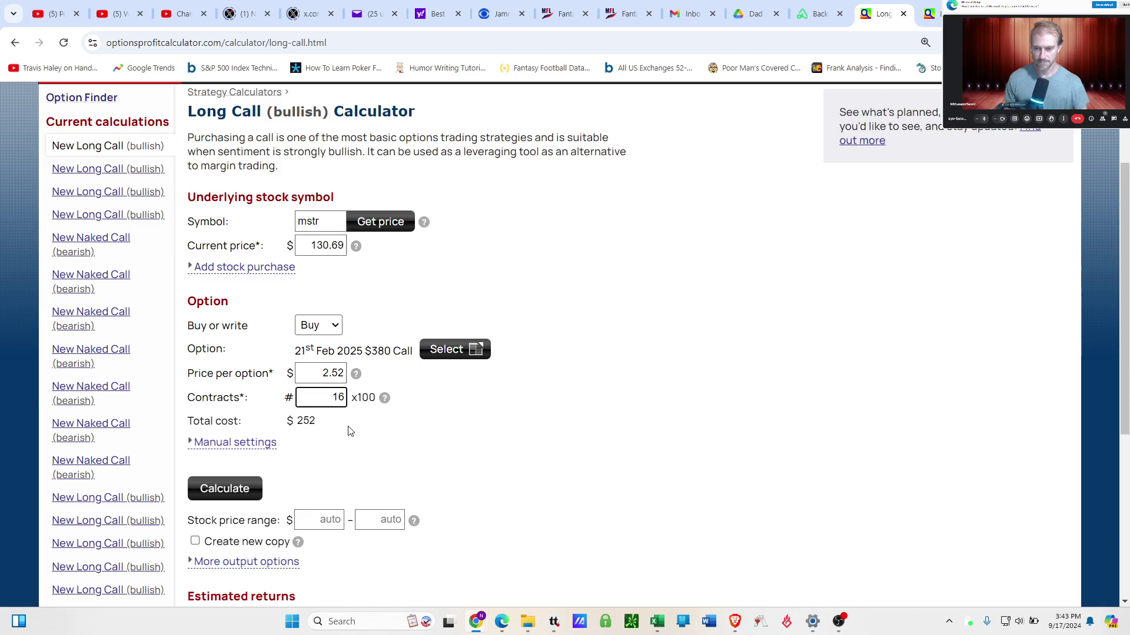
click(335, 449)
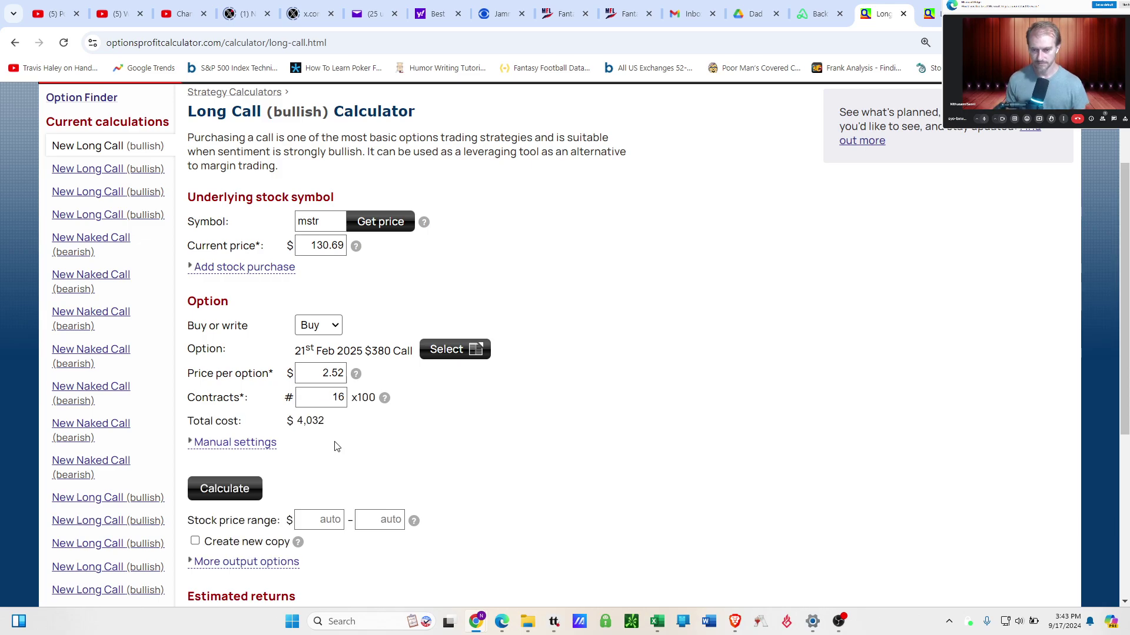
double_click(336, 399)
text(32)
click(314, 474)
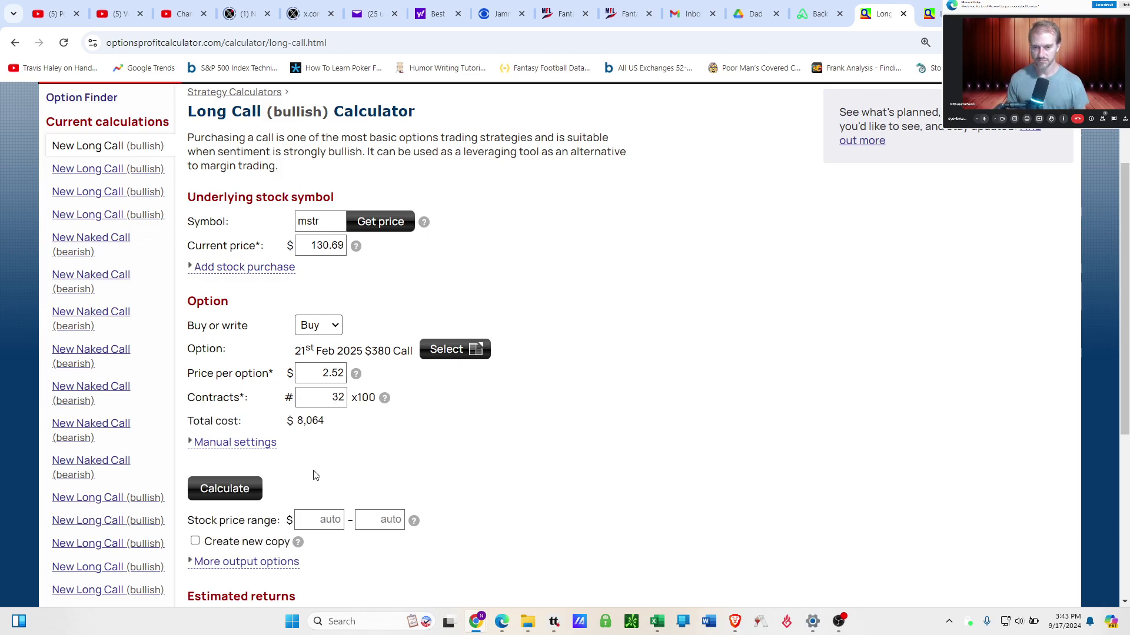
click(227, 487)
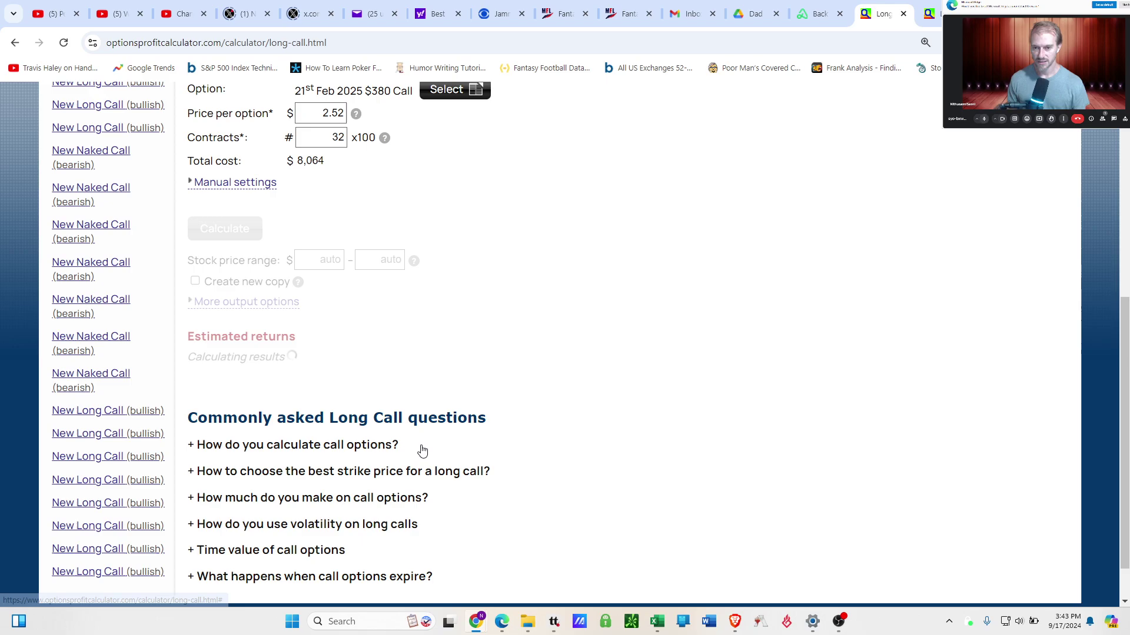
Step: Compare the Feb 2025 and Dec 2025 profit/loss tables side by side across tabs
scroll(409, 365, down, 5)
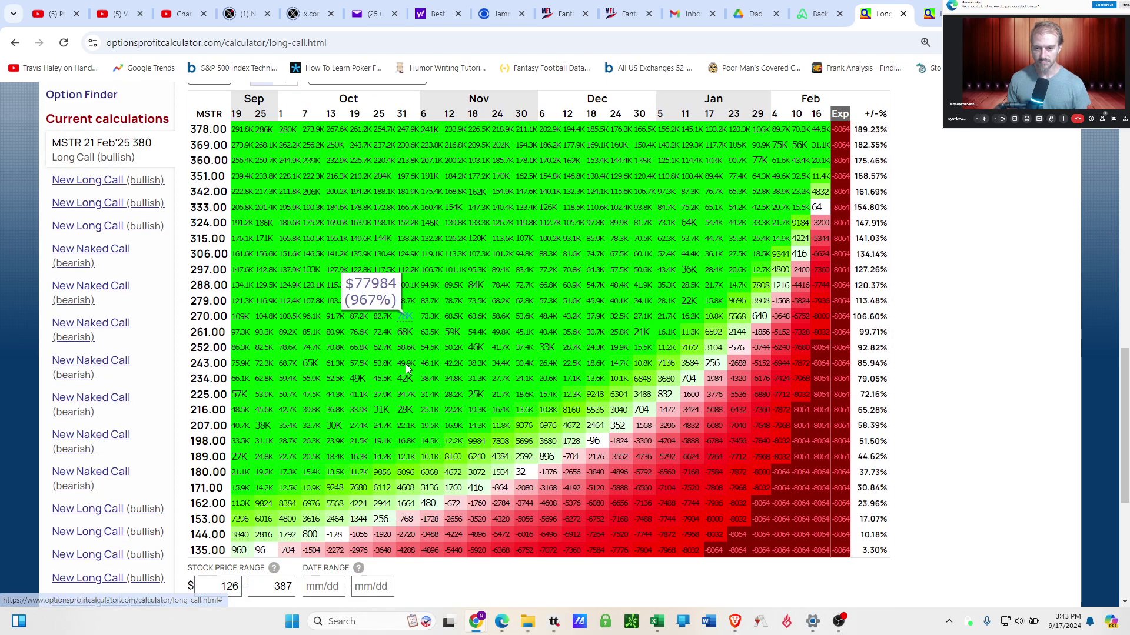
click(937, 15)
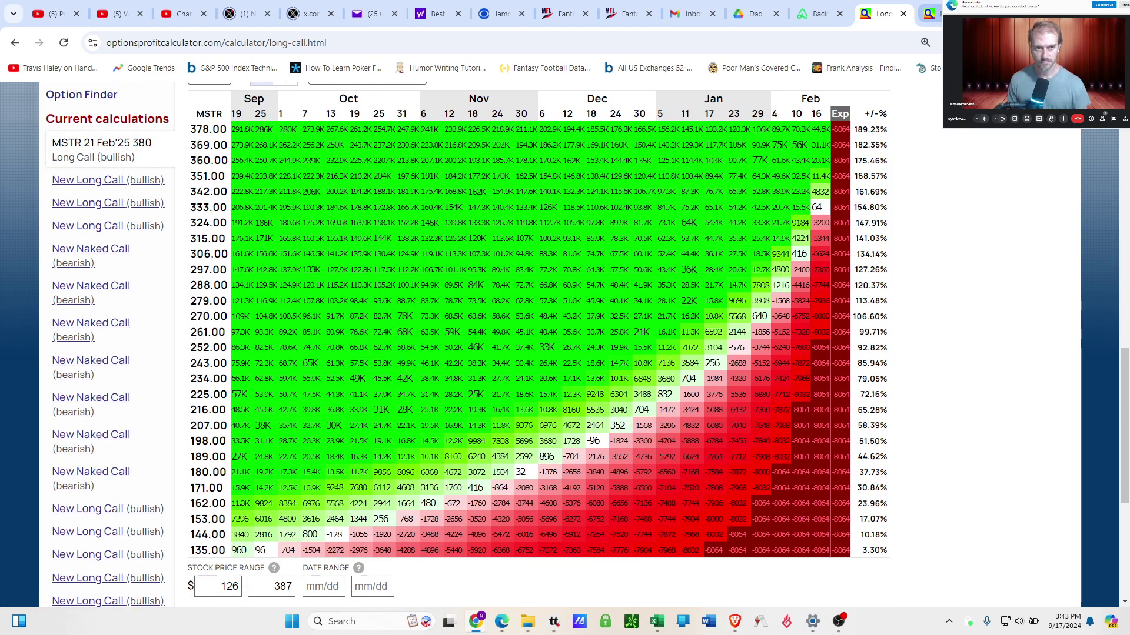
scroll(771, 299, down, 8)
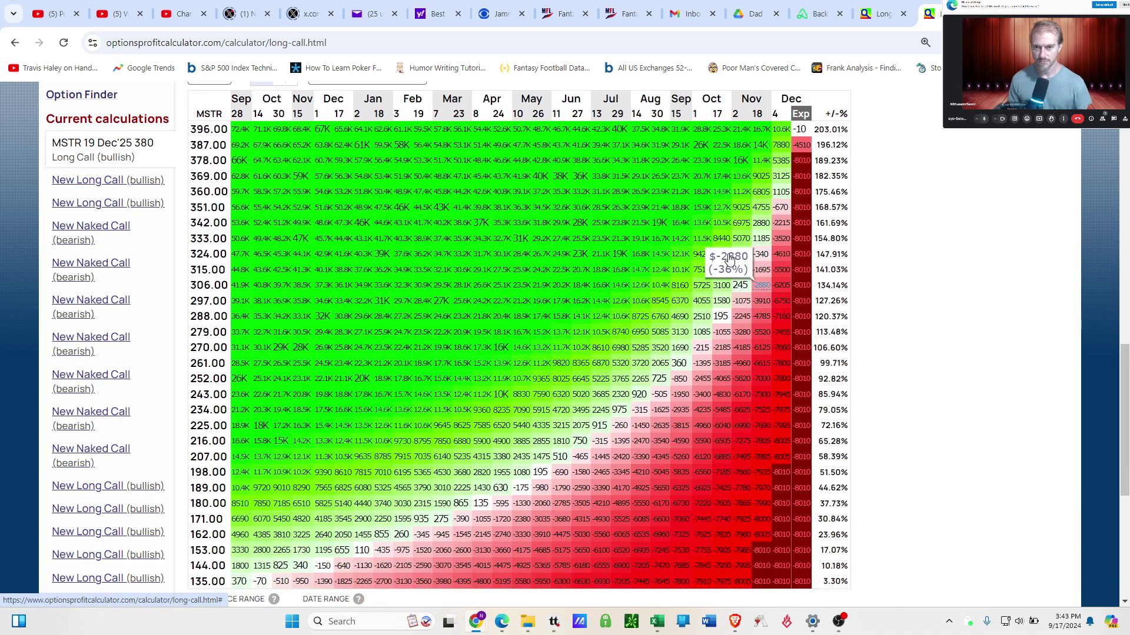
click(883, 17)
scroll(412, 382, up, 9)
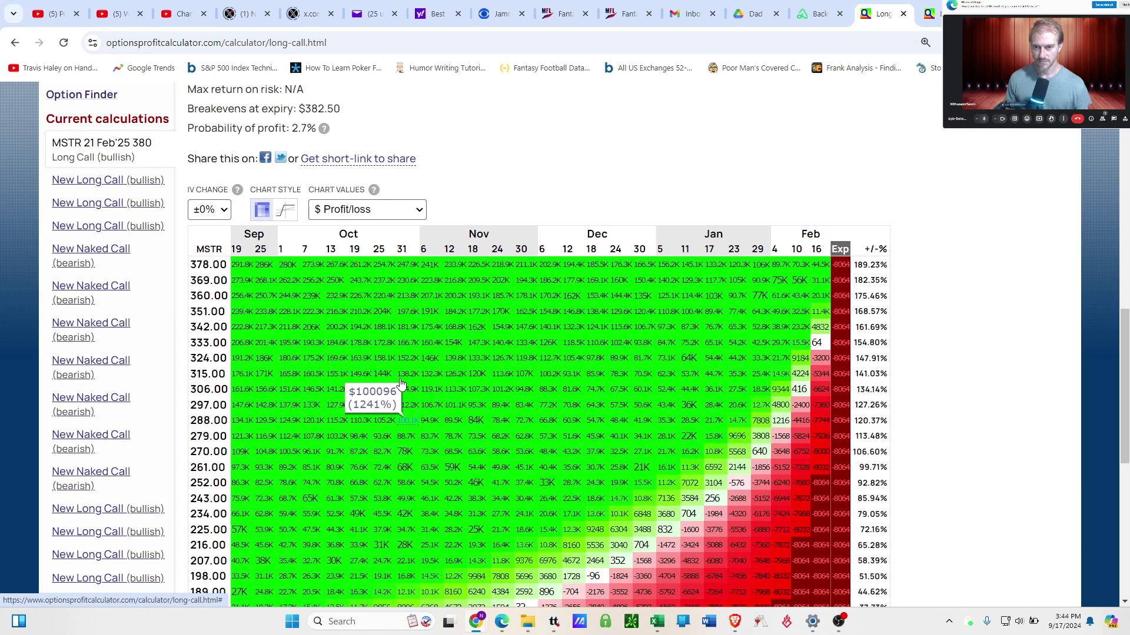
scroll(400, 383, up, 3)
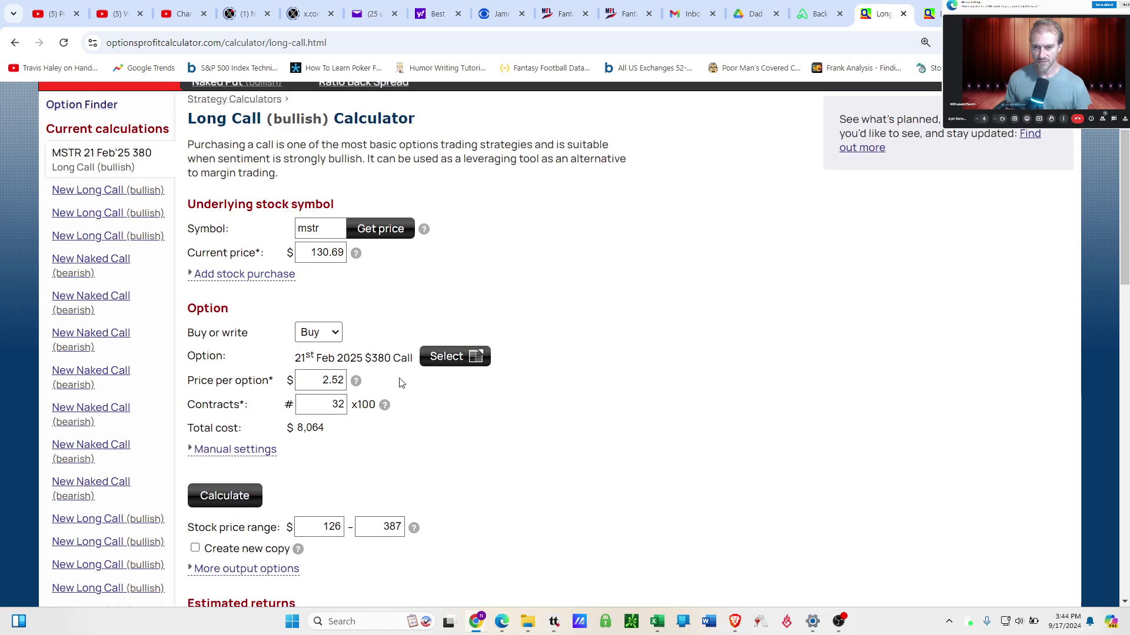
scroll(401, 383, down, 10)
mouse_move(387, 386)
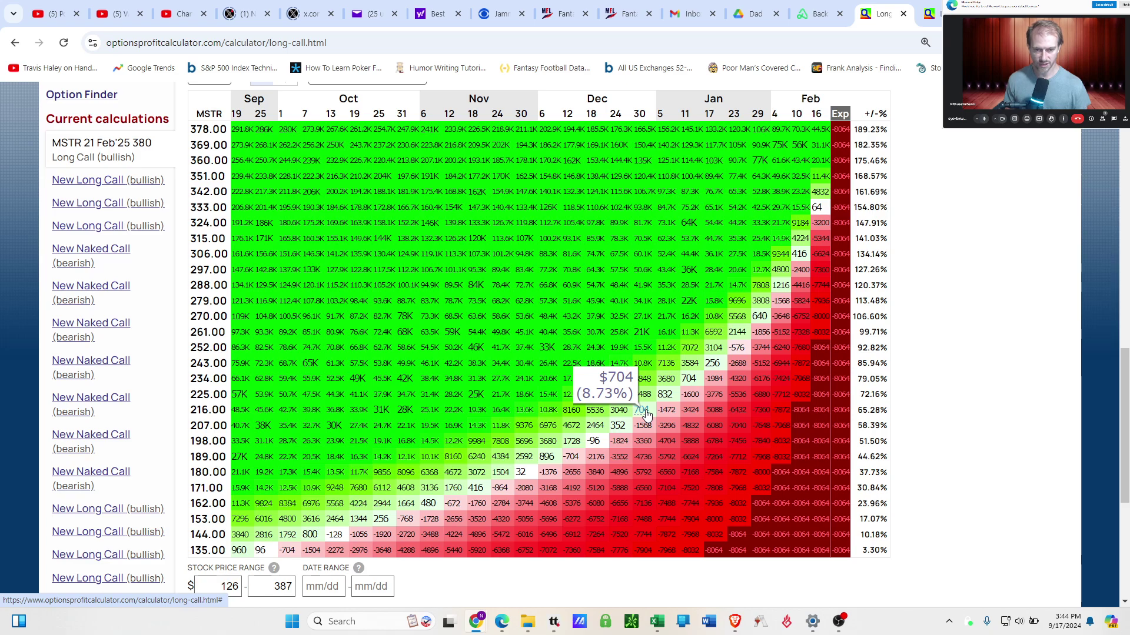
Step: Open the Feb'25 call's detail panel showing the closing trades behind a profit estimate
click(645, 415)
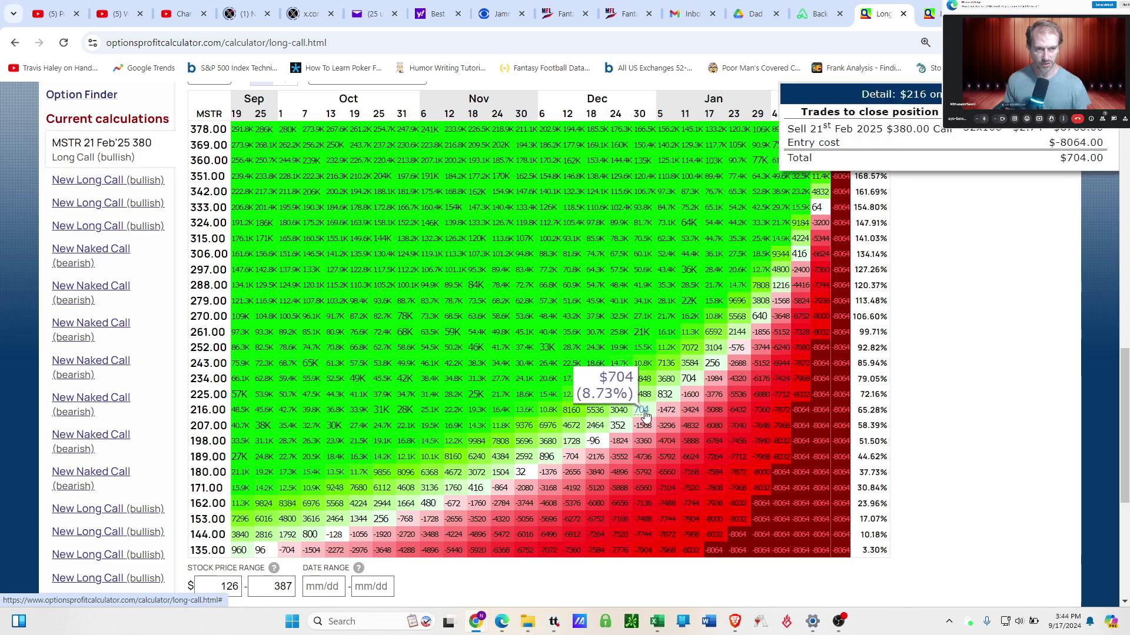
scroll(909, 359, up, 2)
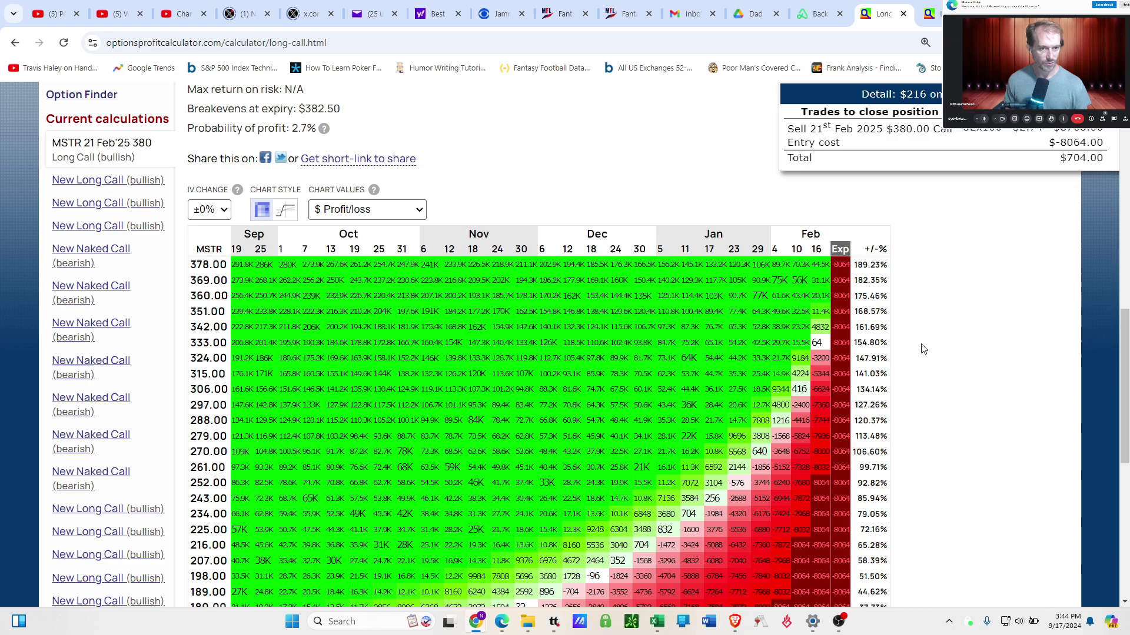
scroll(922, 351, down, 2)
scroll(922, 92, up, 1)
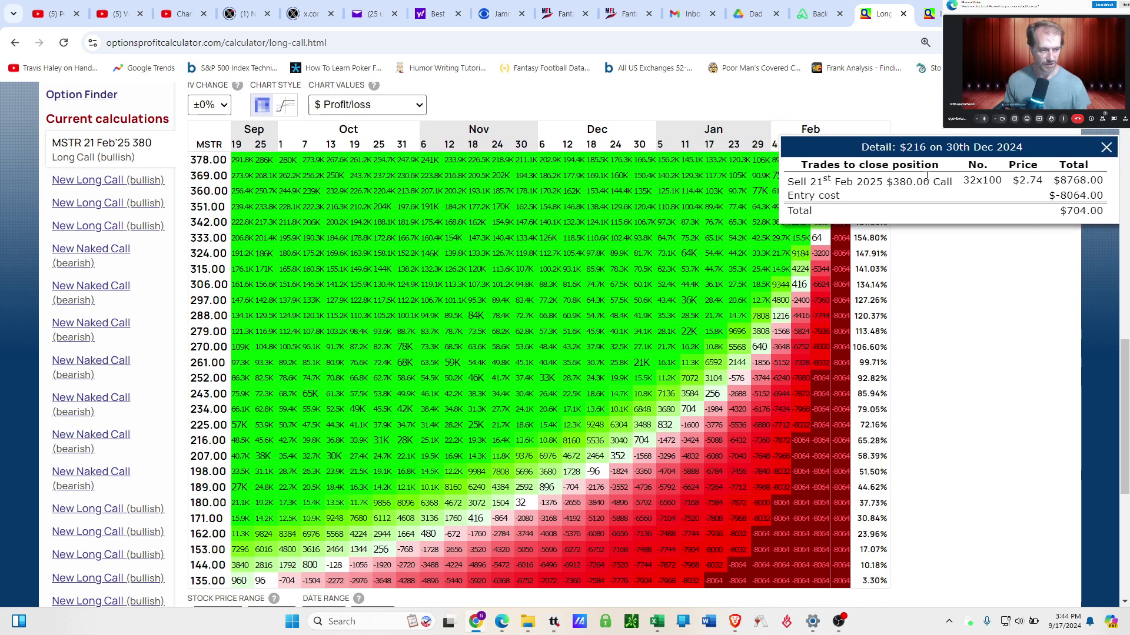
scroll(594, 329, down, 1)
scroll(519, 506, up, 1)
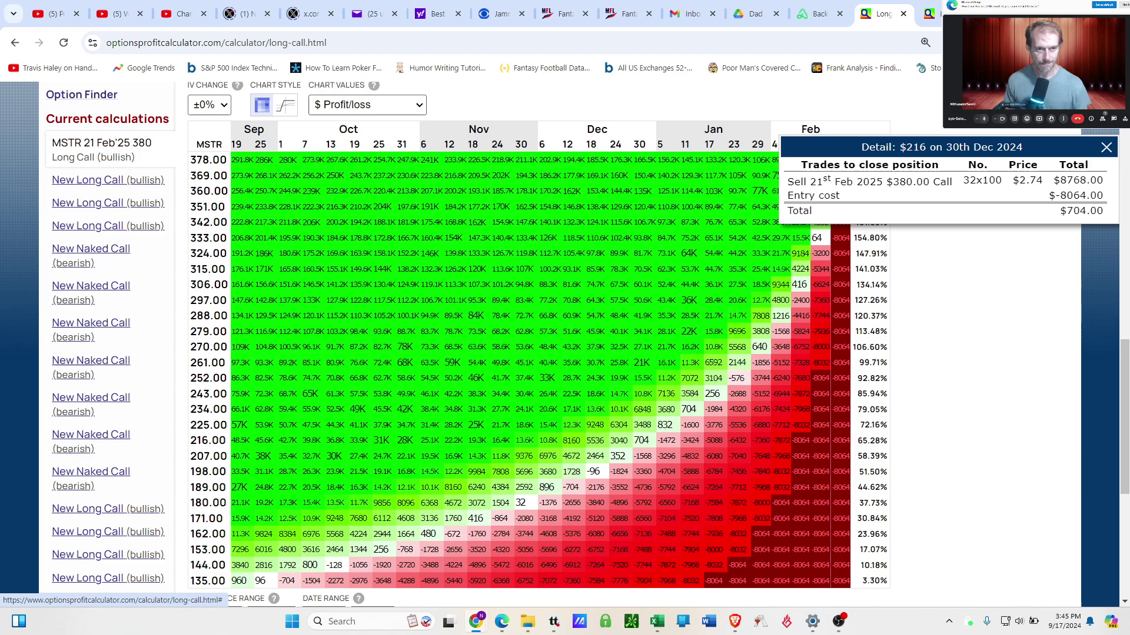
Step: Compare $216 mid-December 2024 details: Dec'25 call $12,435 versus Feb'25 call $5,536 (32 at $4.25)
click(88, 226)
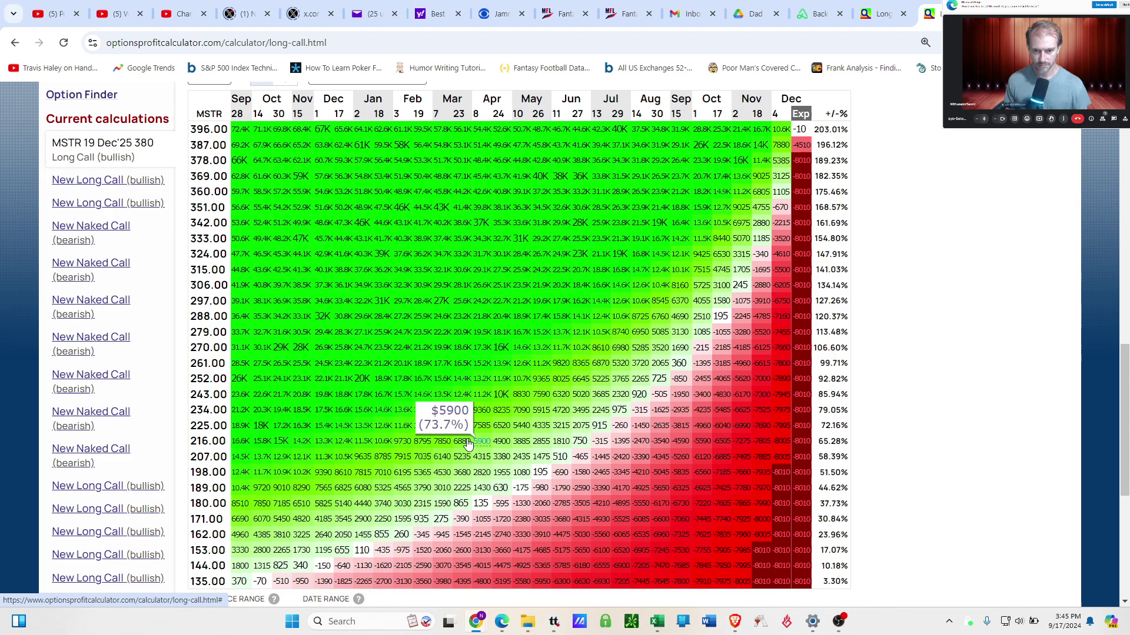
click(345, 448)
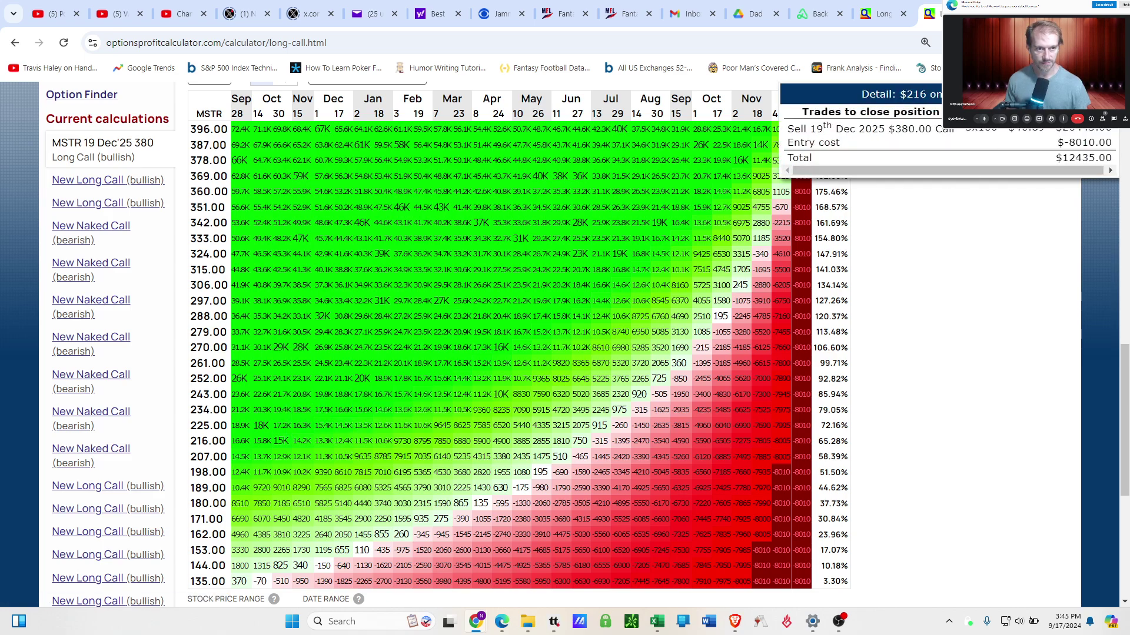
scroll(565, 344, up, 1)
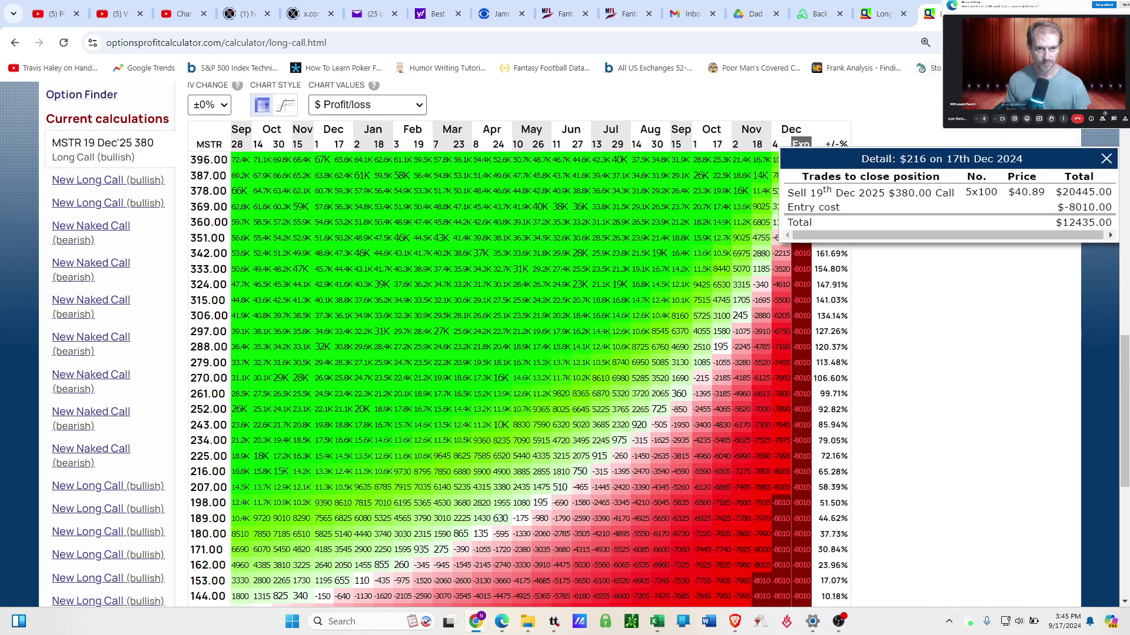
click(882, 18)
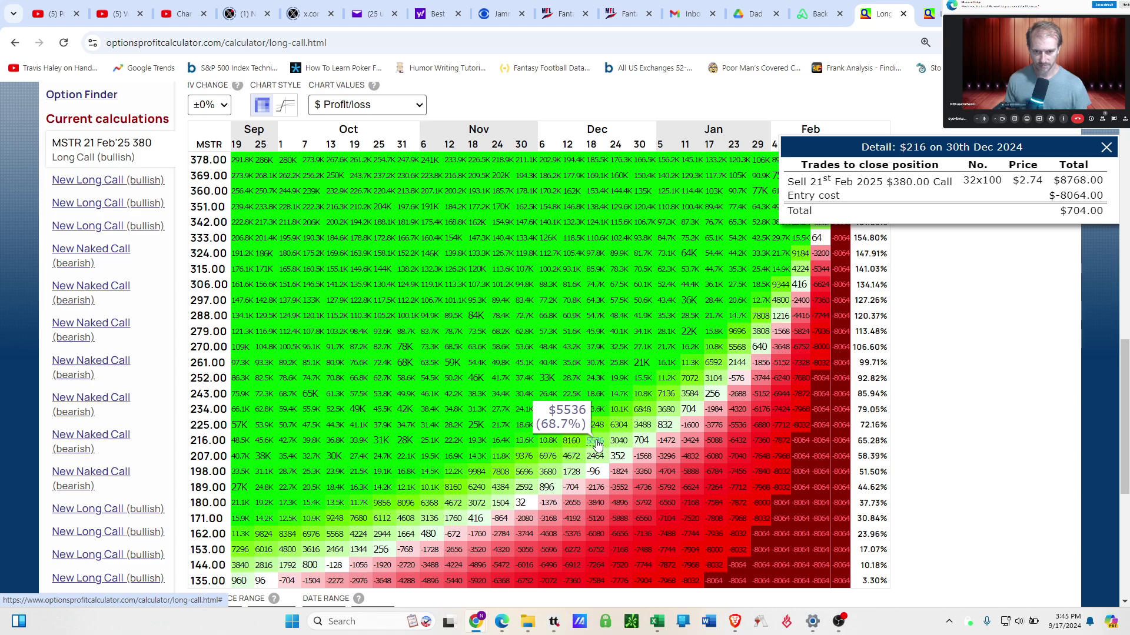
click(596, 445)
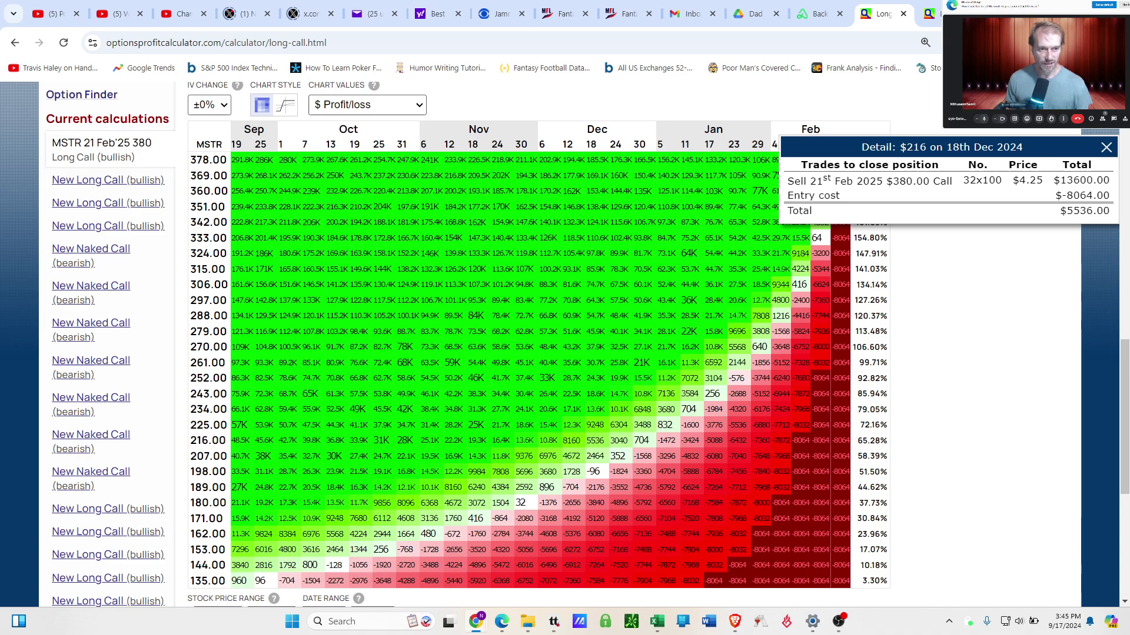
click(930, 13)
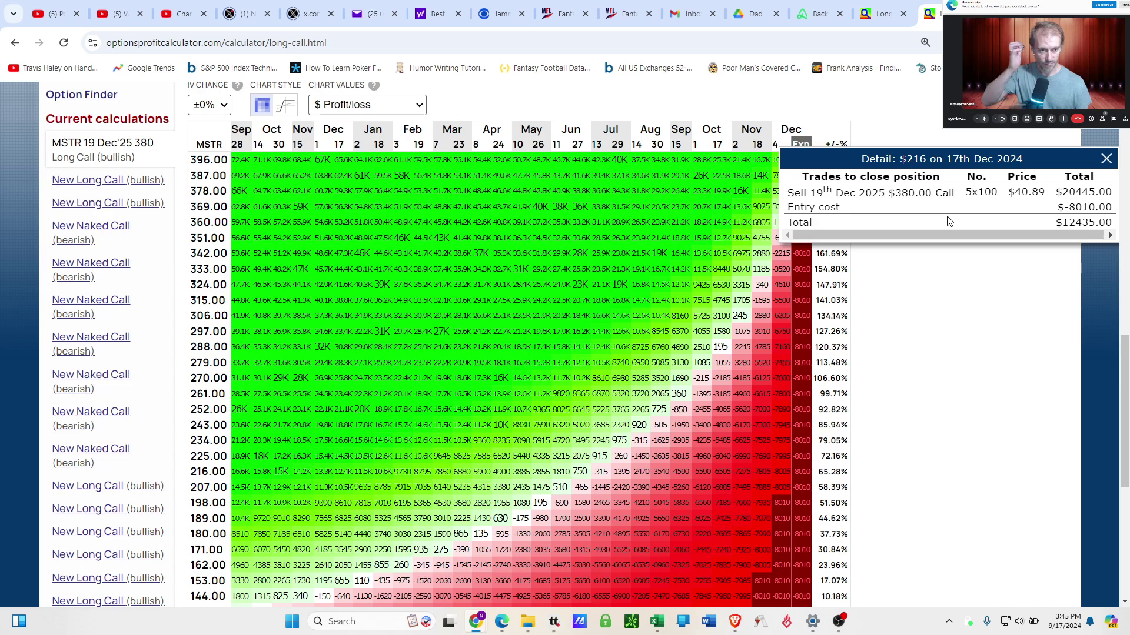
click(890, 20)
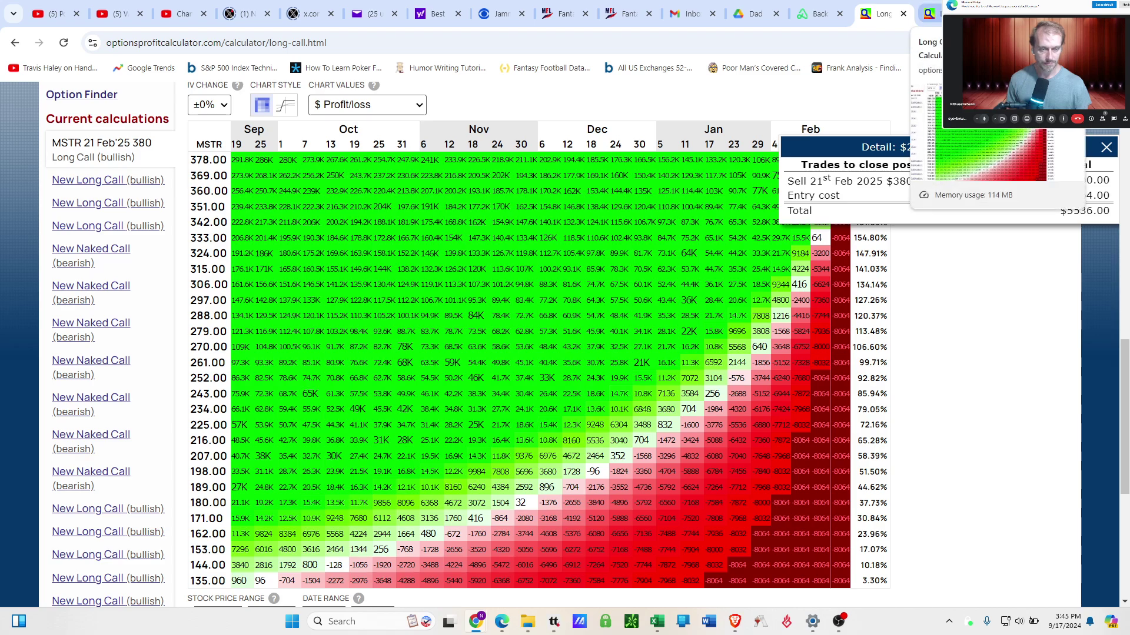
Step: Close the extra Long Call tab and show the Feb'25 call's $180 profit on 18 Nov 2024: $3,072
middle_click(938, 22)
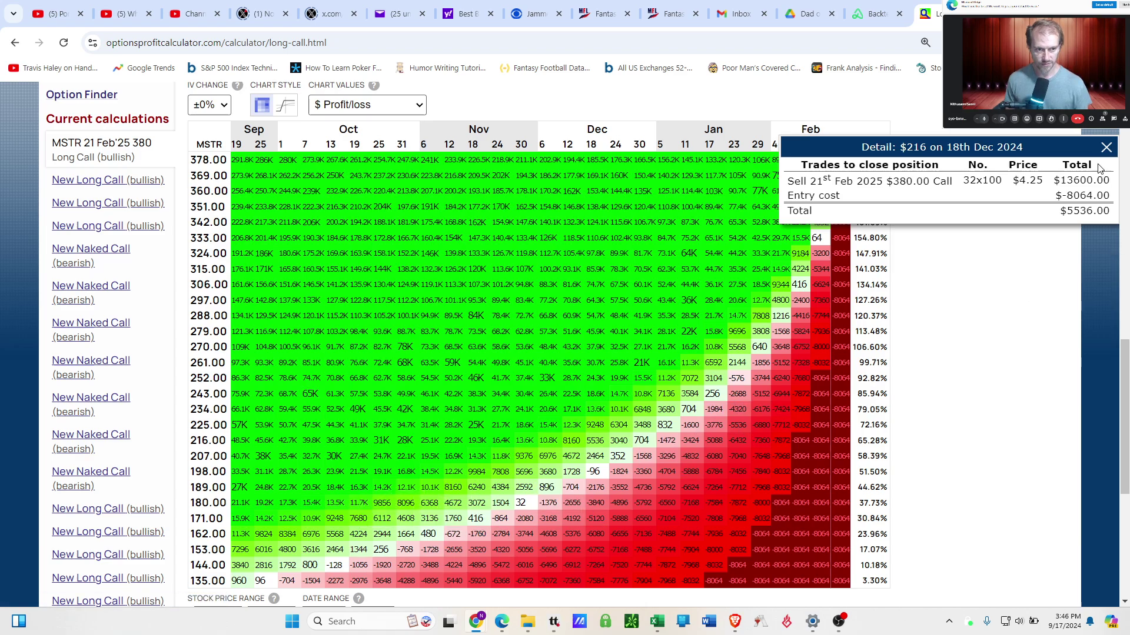
click(1107, 147)
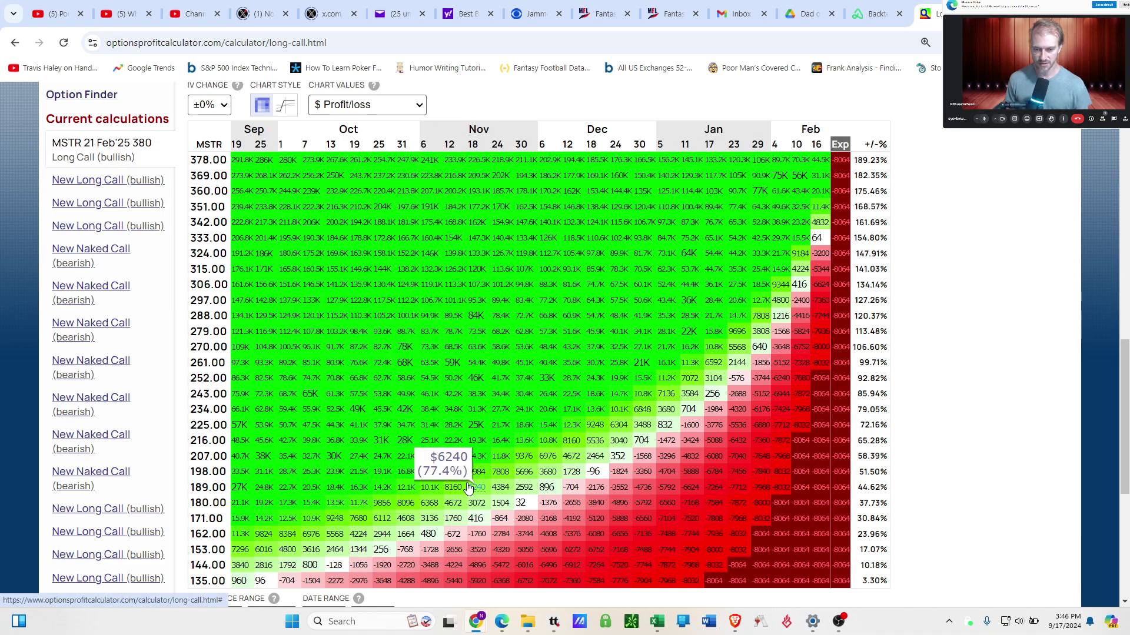
click(478, 519)
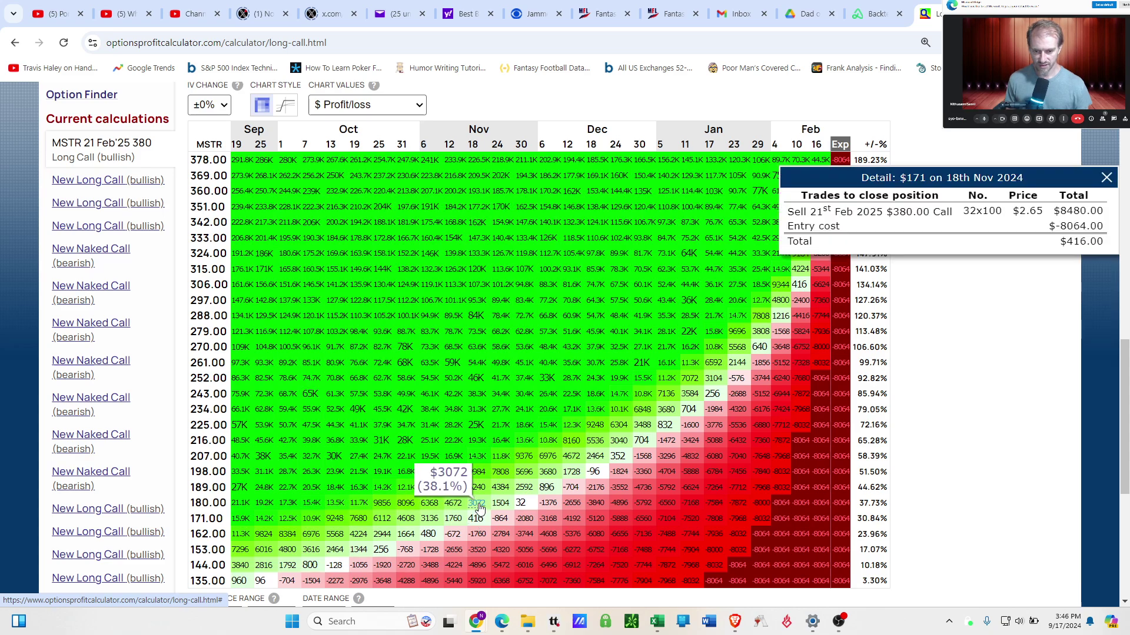
click(478, 503)
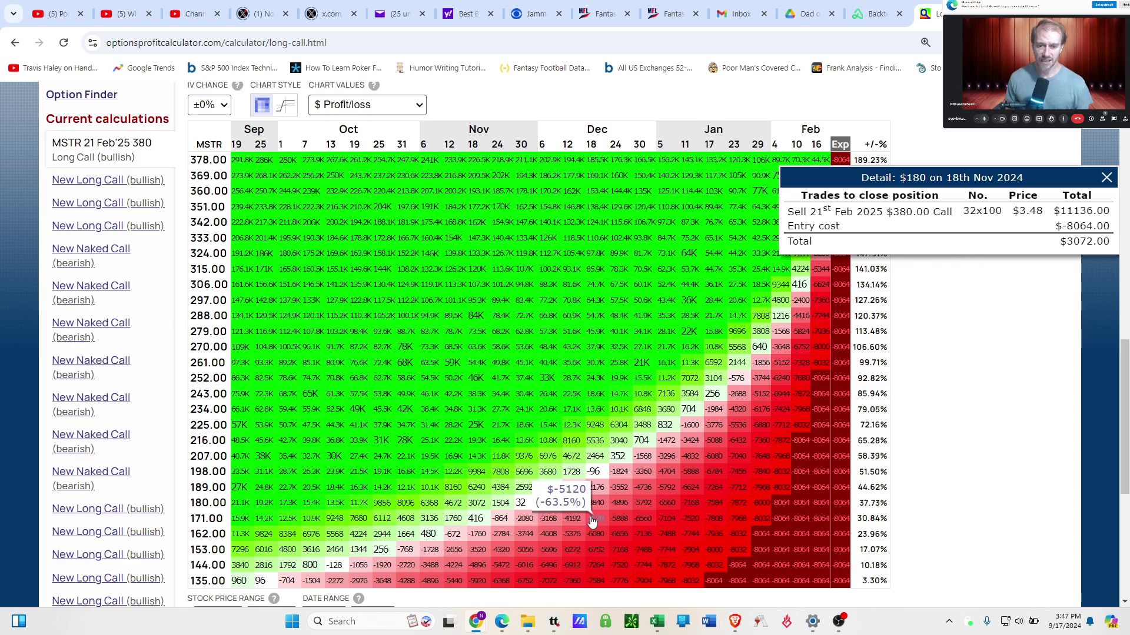
Step: Bring tastytrade to the front and toggle selection of the Feb 21 MSTR 380 call position
click(554, 622)
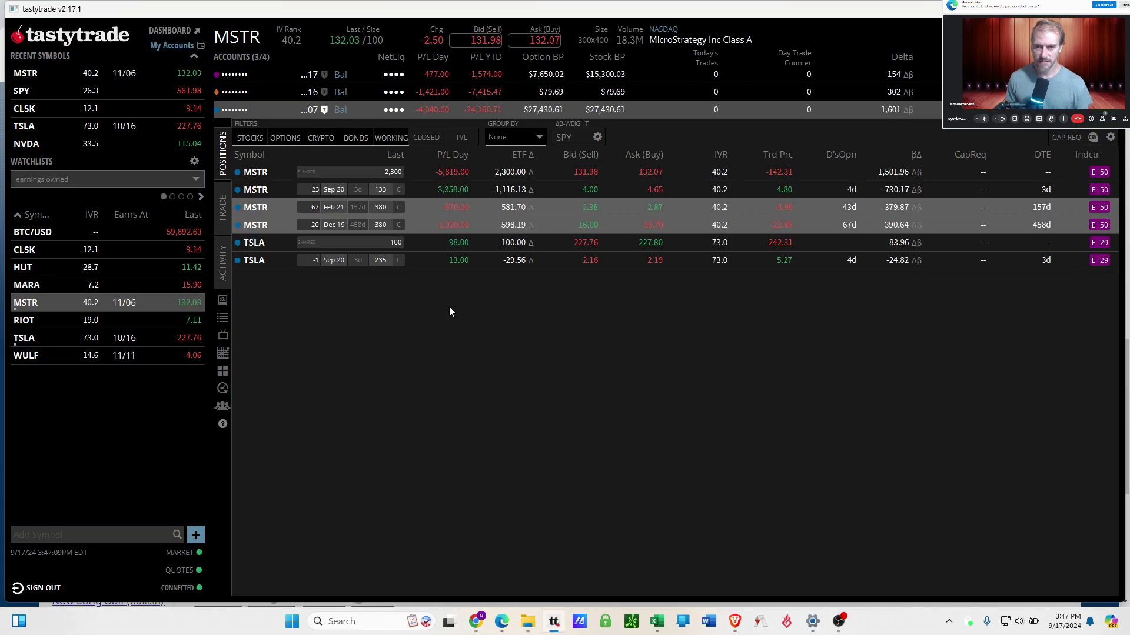
click(285, 229)
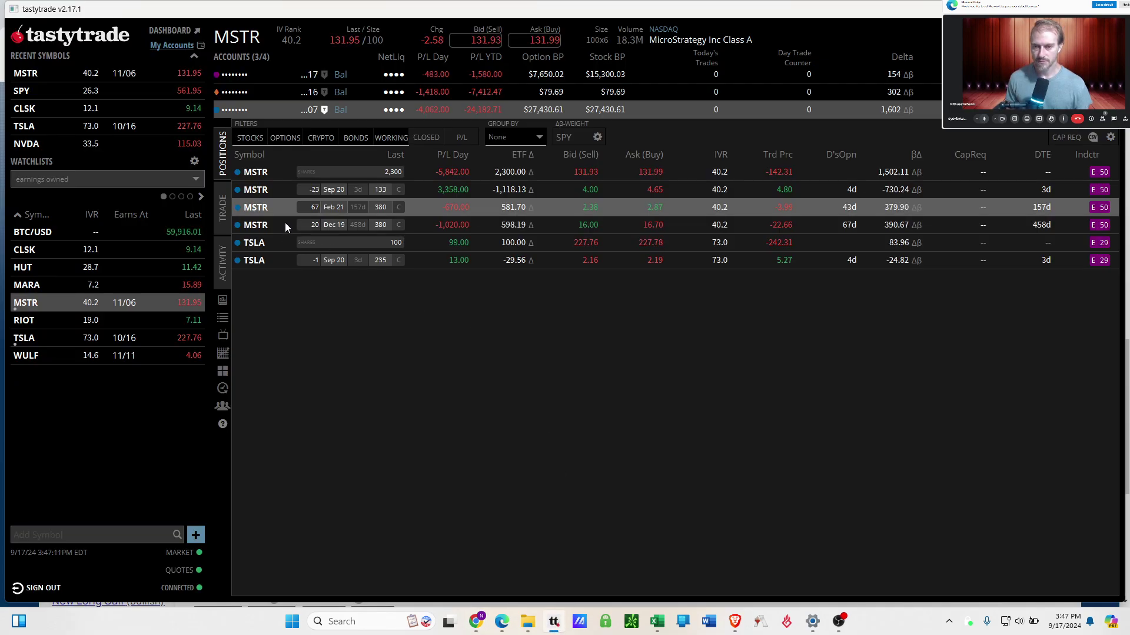
click(286, 209)
click(286, 208)
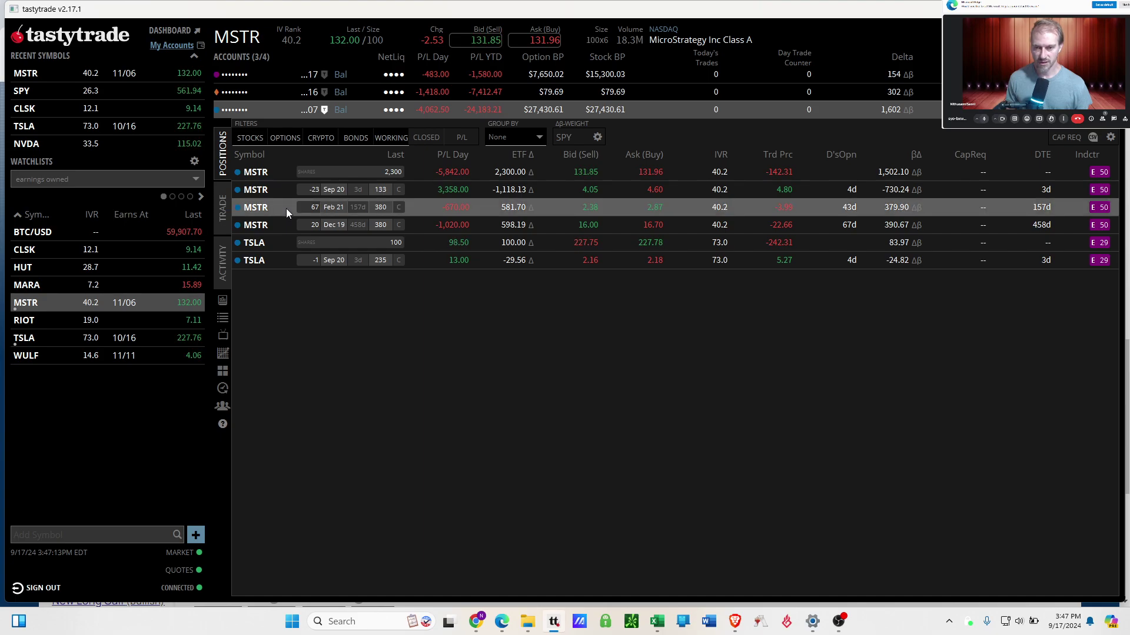
click(286, 208)
click(286, 208)
click(286, 209)
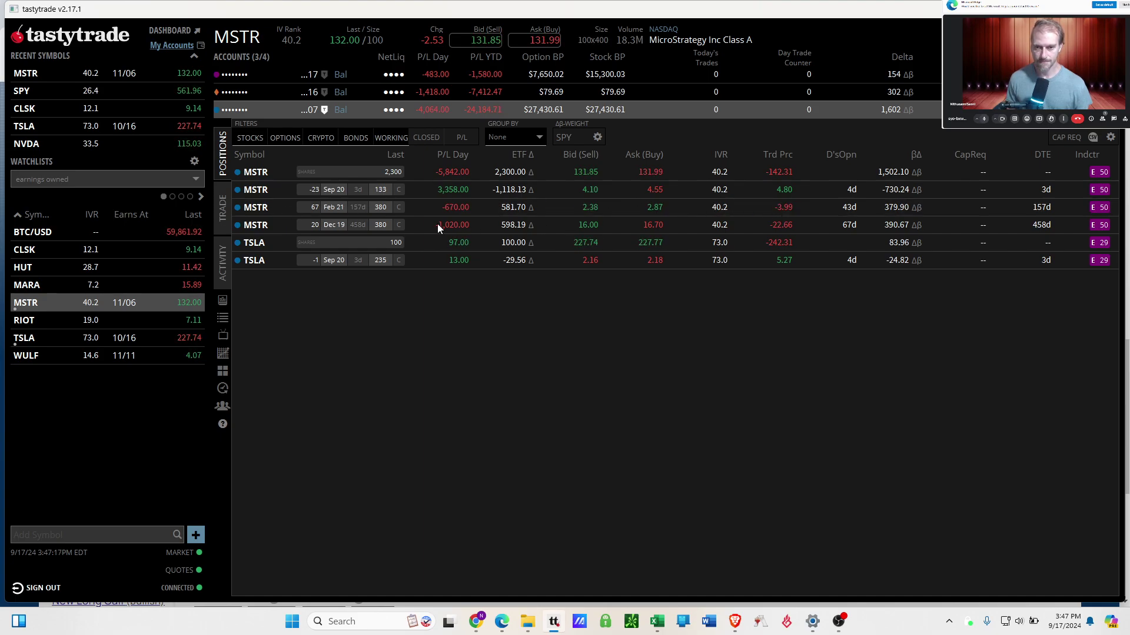
click(287, 207)
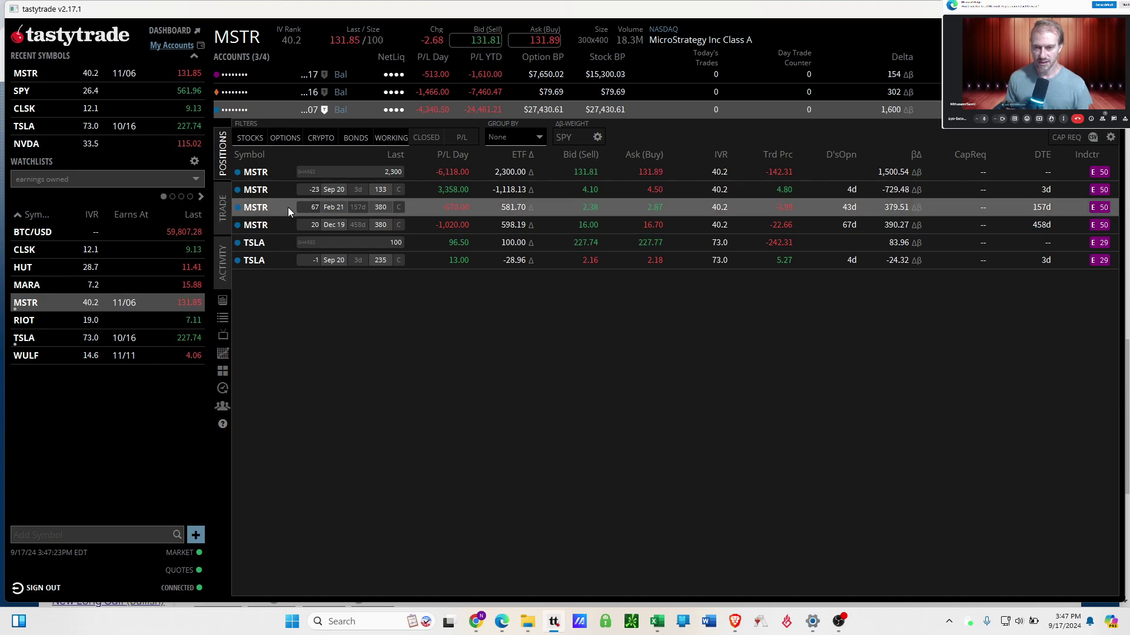
click(286, 207)
click(282, 209)
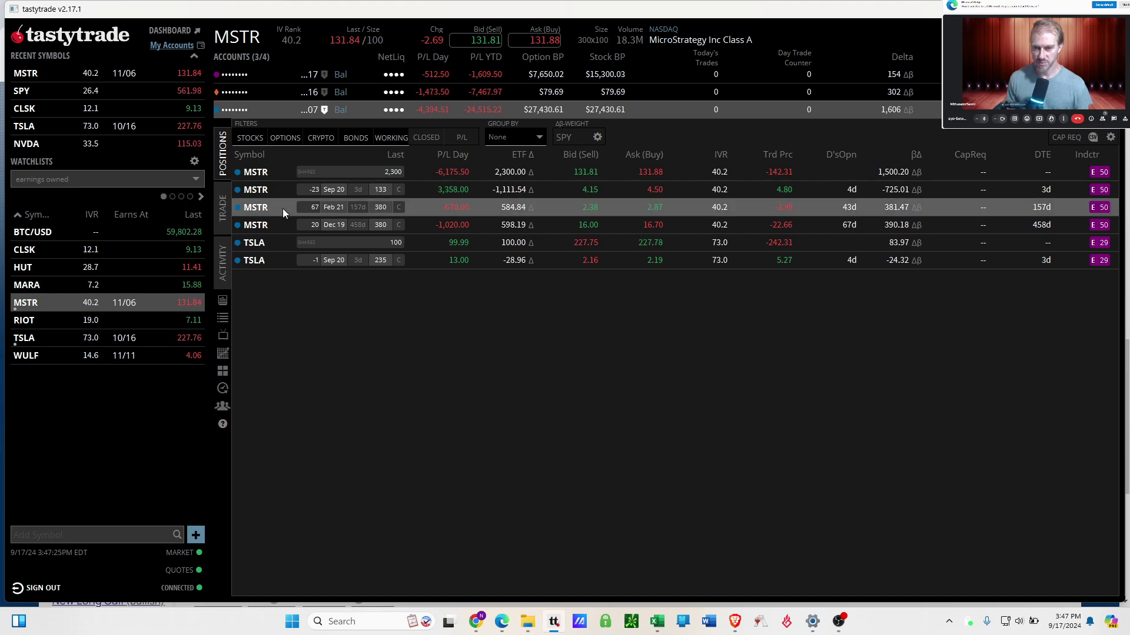
click(282, 209)
Step: Select the Feb 21 and Dec 19 MSTR 380 call positions together in the Positions list
click(282, 230)
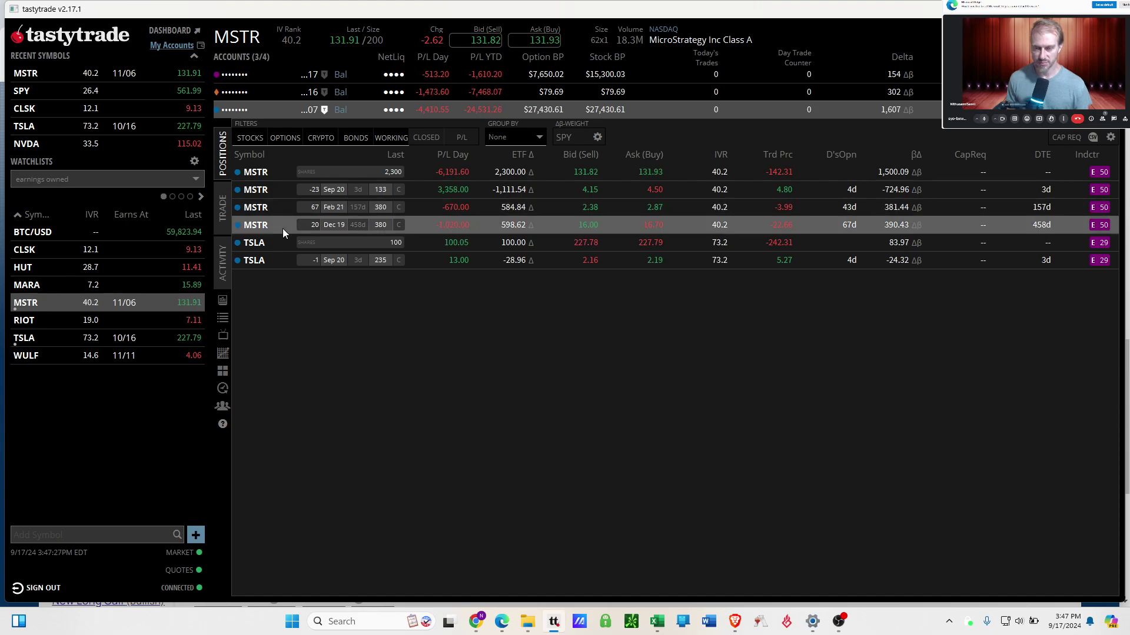
click(283, 219)
click(285, 207)
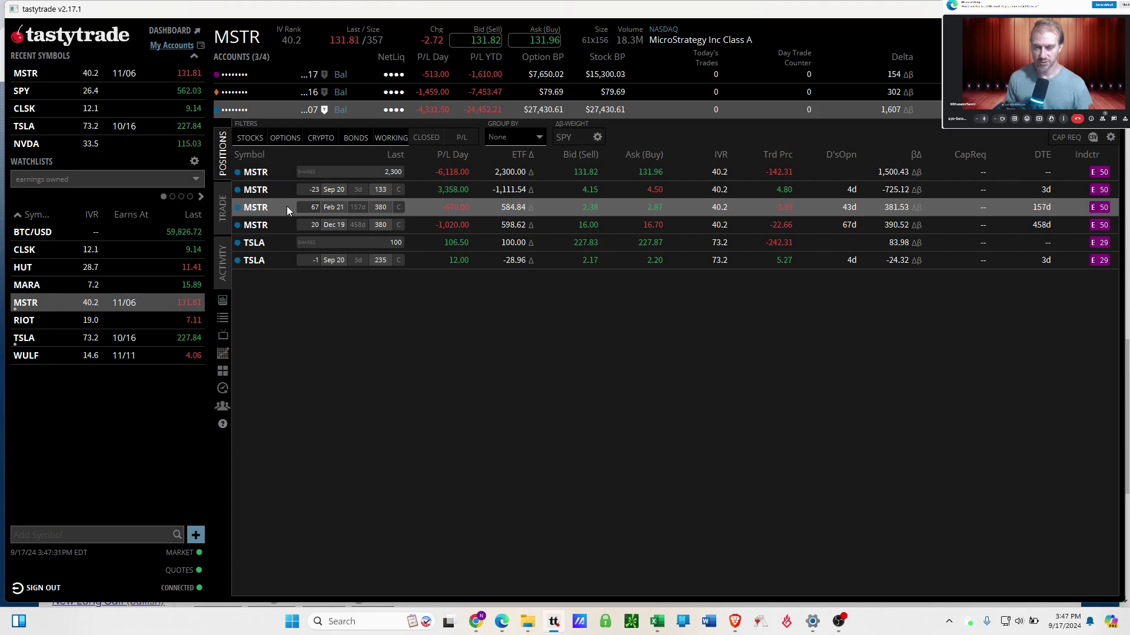
click(287, 207)
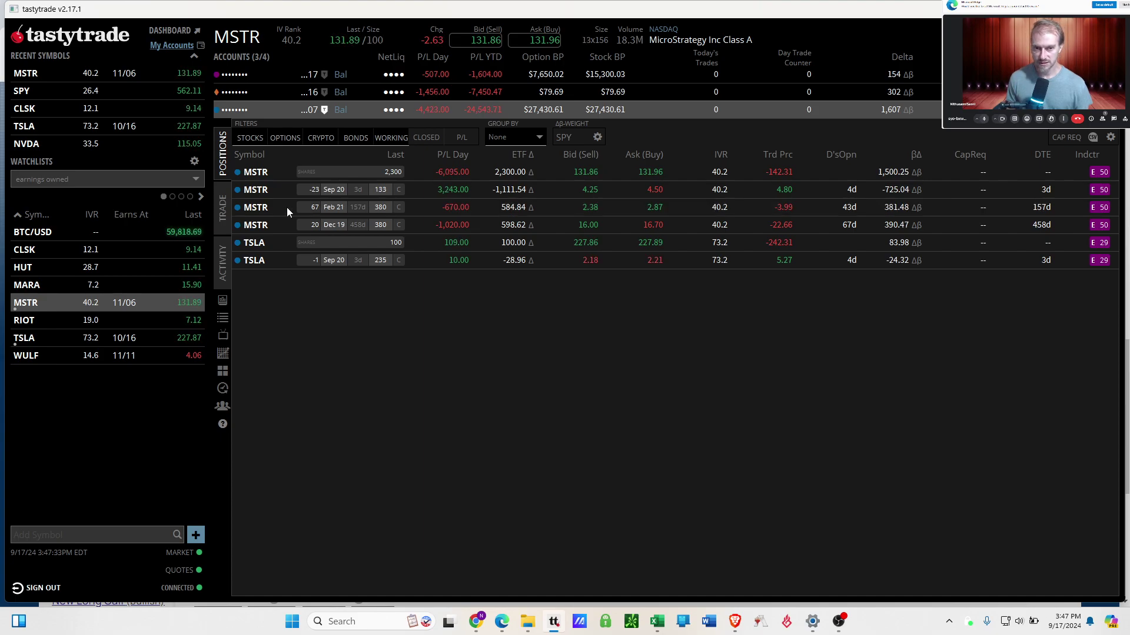
click(284, 208)
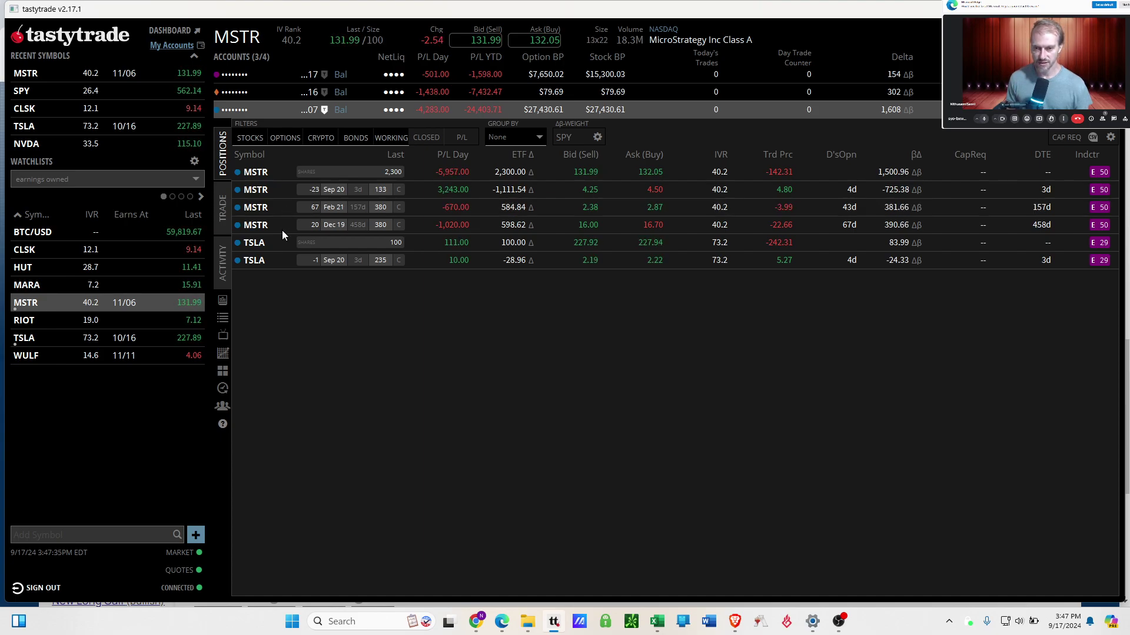
click(288, 227)
click(288, 227)
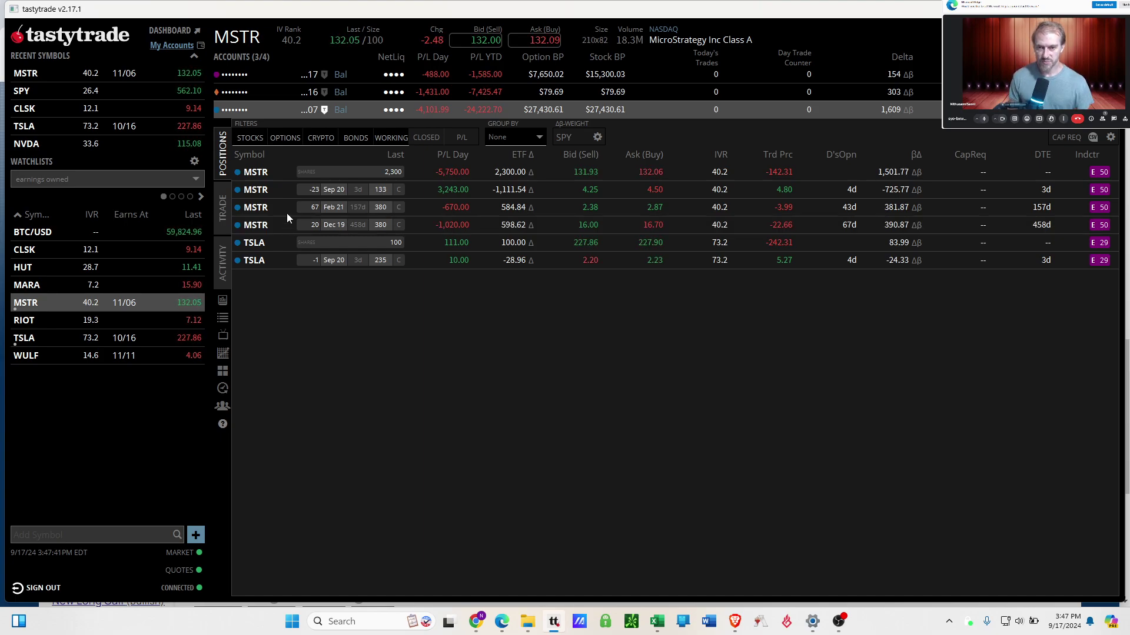
click(287, 213)
shift+click(284, 227)
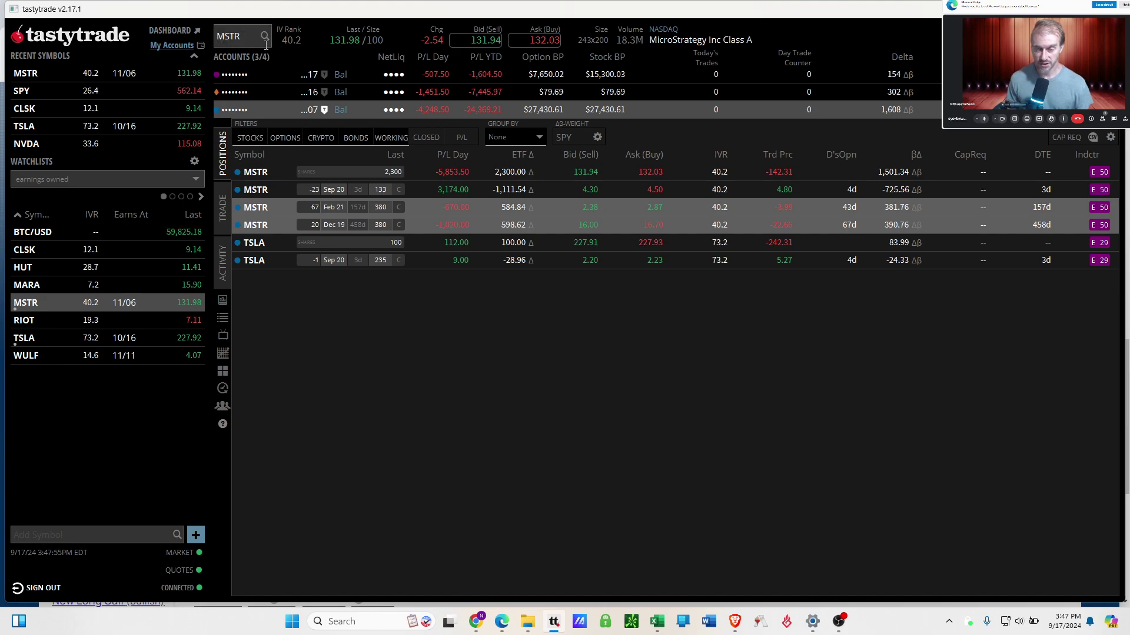
ctrl+click(282, 210)
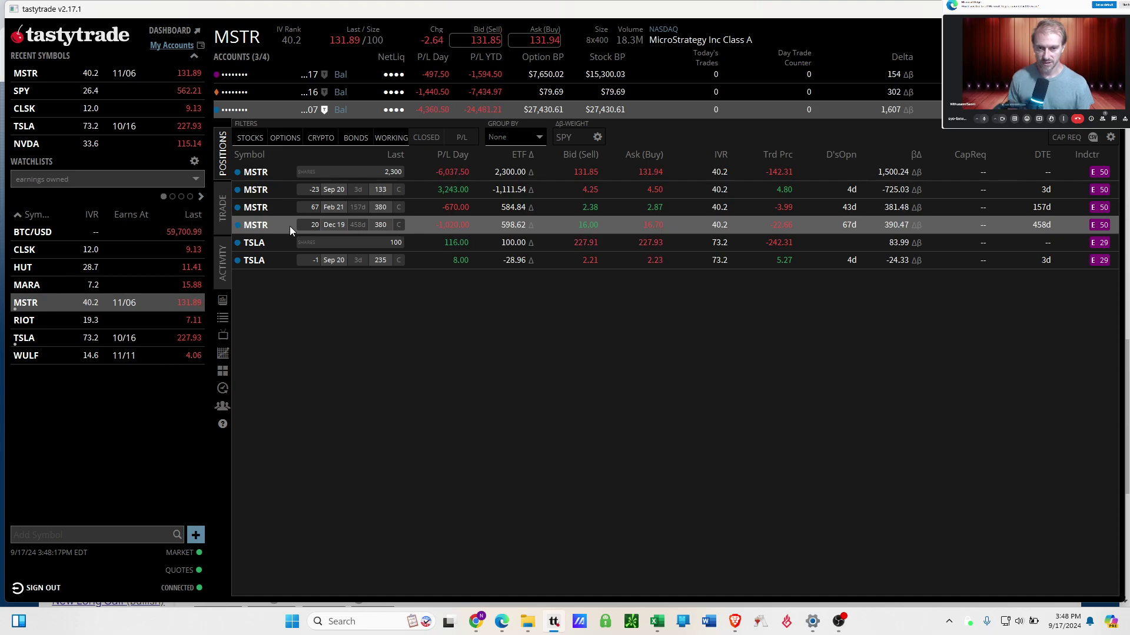
click(528, 226)
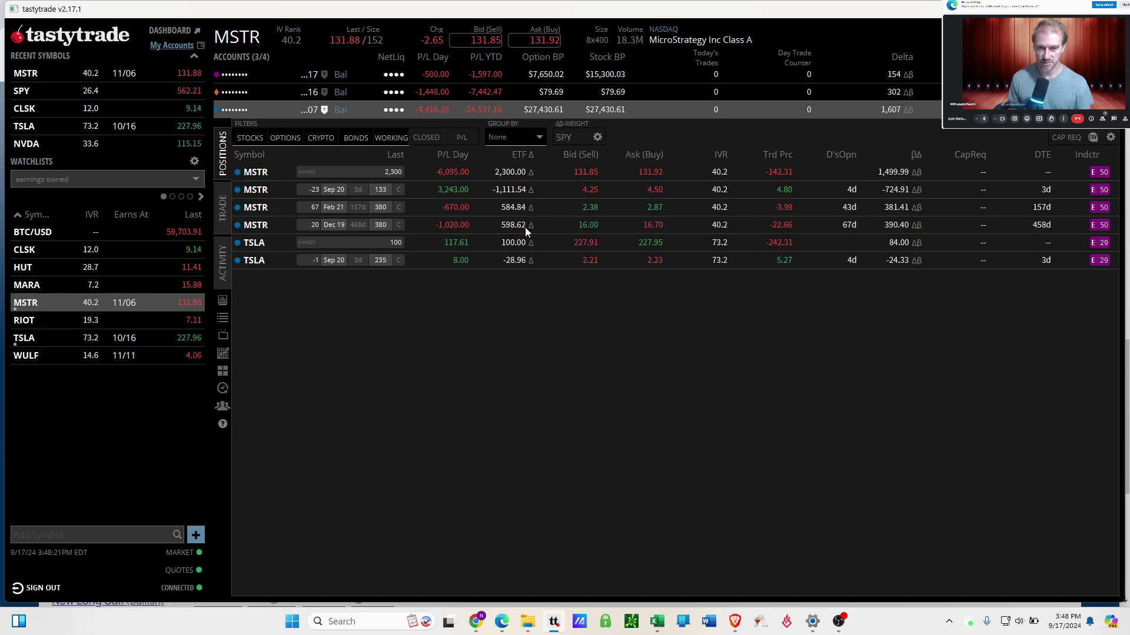
click(524, 228)
click(532, 225)
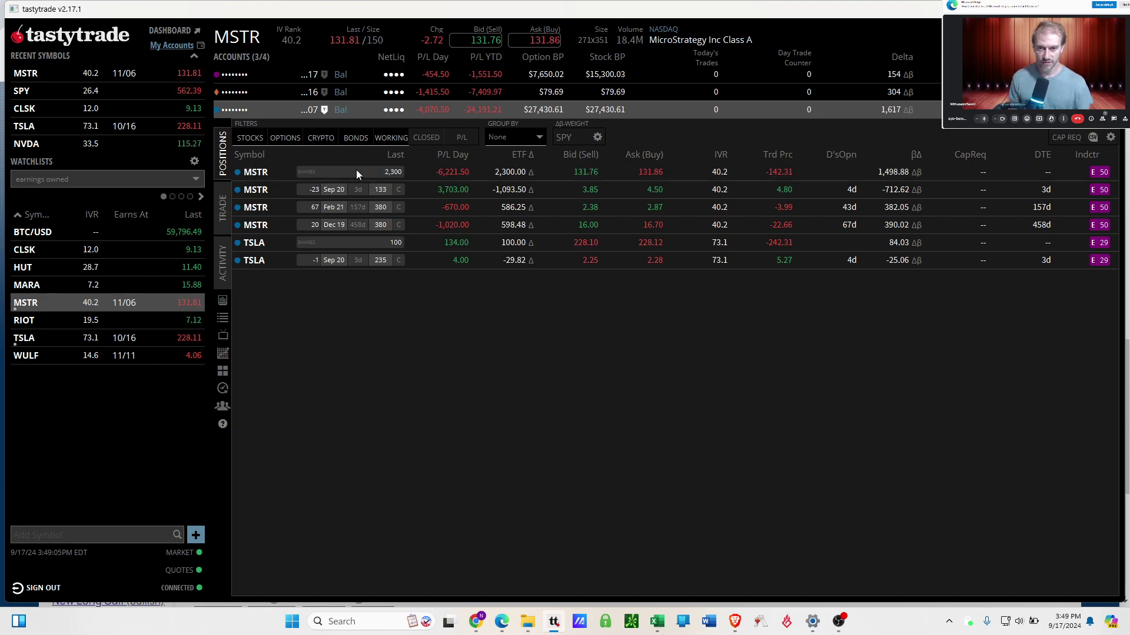
Step: Open the MSTR price chart from the chart icon in the left side-tab strip
click(227, 353)
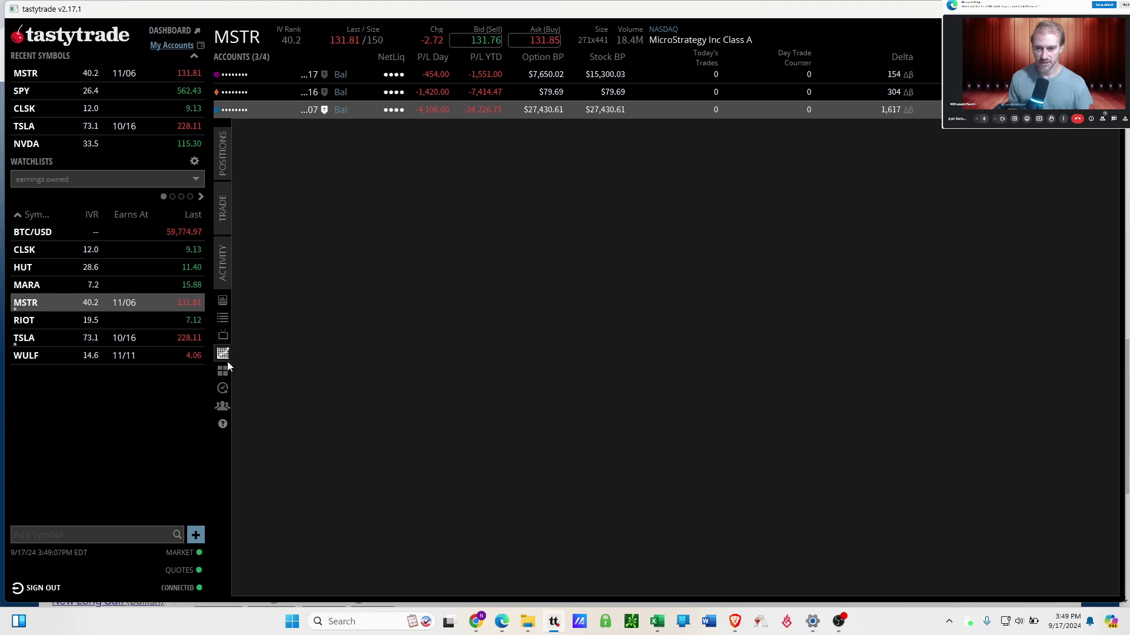